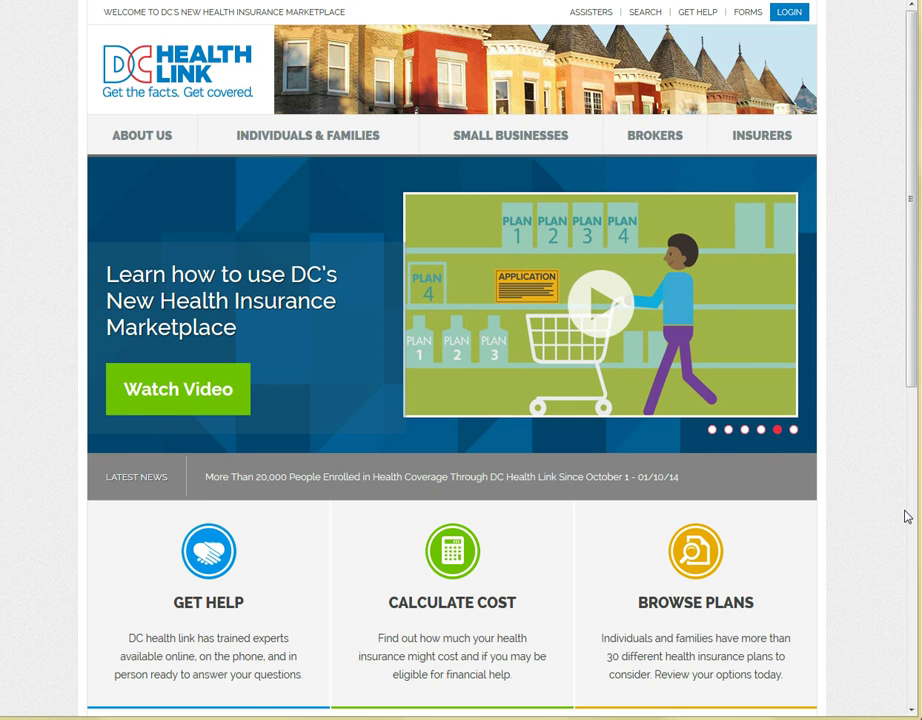
- Show the Individuals & Families dropdown menu in the top navigation
mouse_move(302, 138)
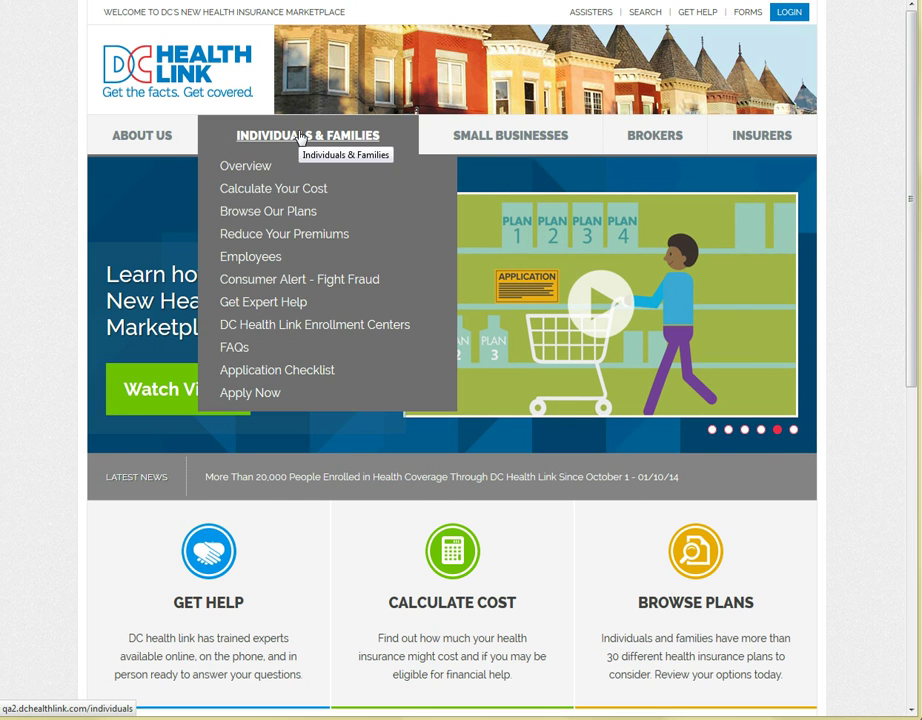
- On the Apply Now form, enter the applicant's first name, last name and e-mail address
left_click(267, 400)
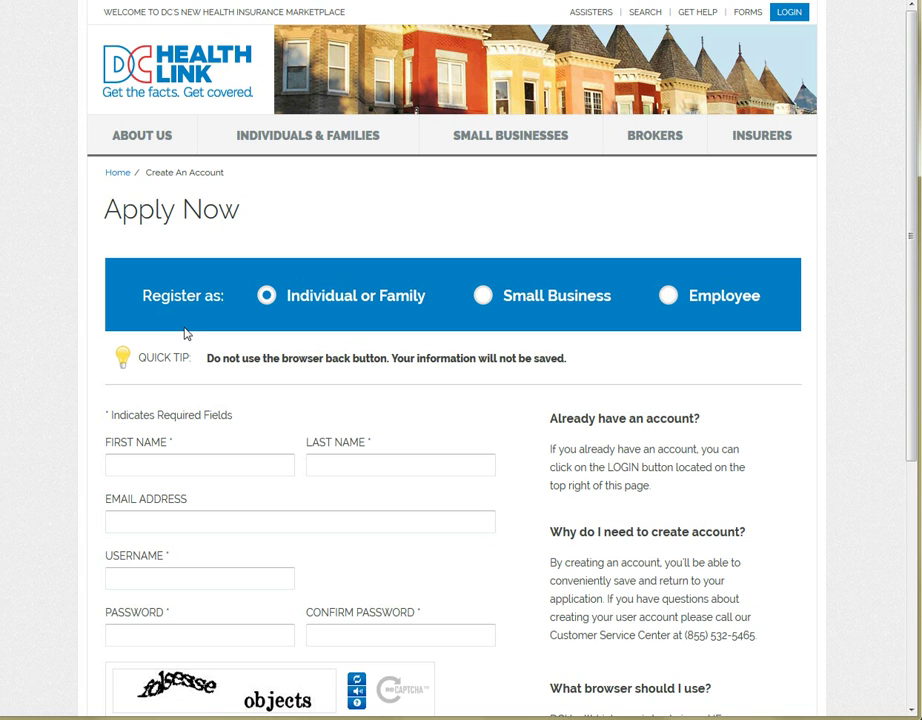
scroll(186, 333, "down", 3)
left_click(198, 300)
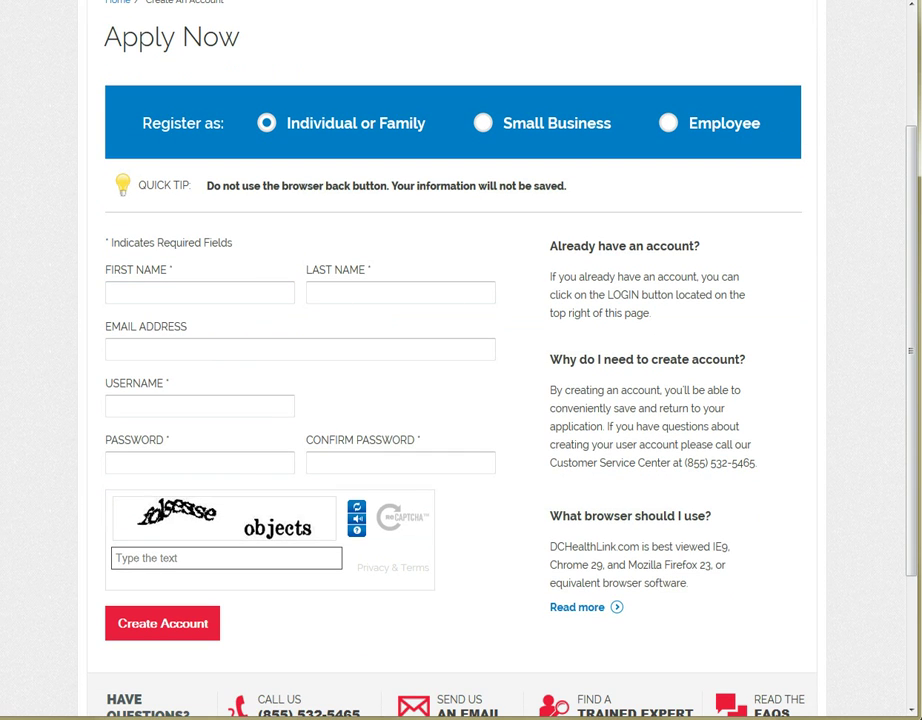
key("Tab")
key("Tab")
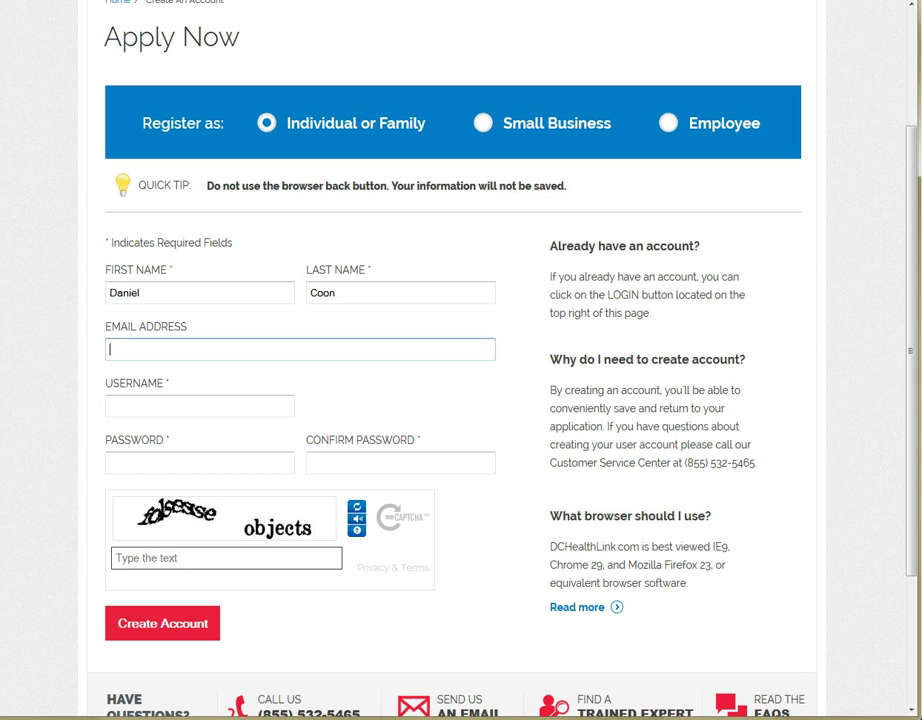
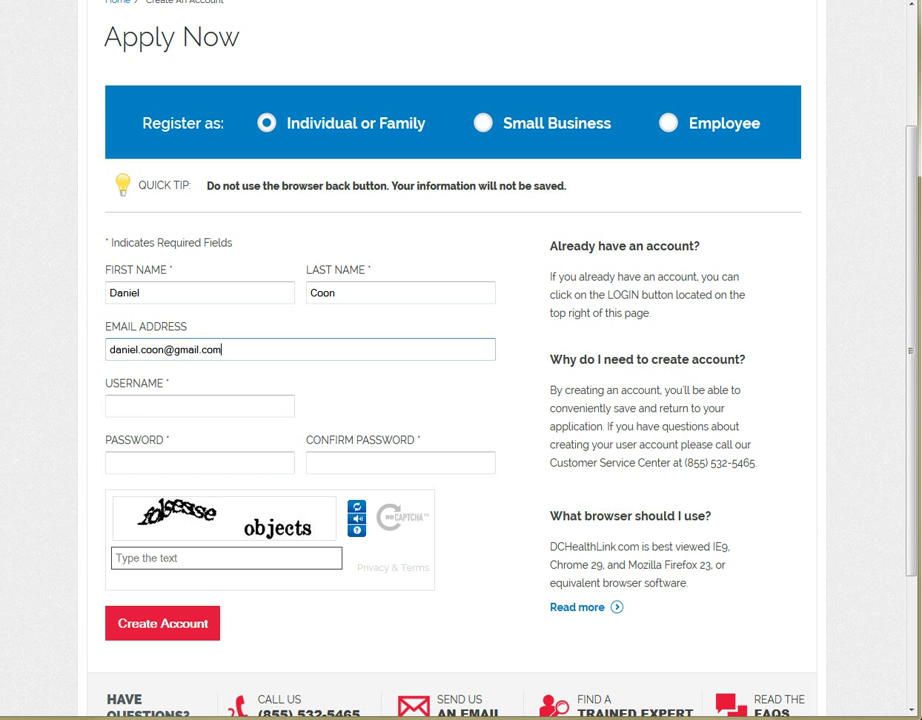
- Enter a username for the new account, correcting a mistyped letter
left_click(200, 406)
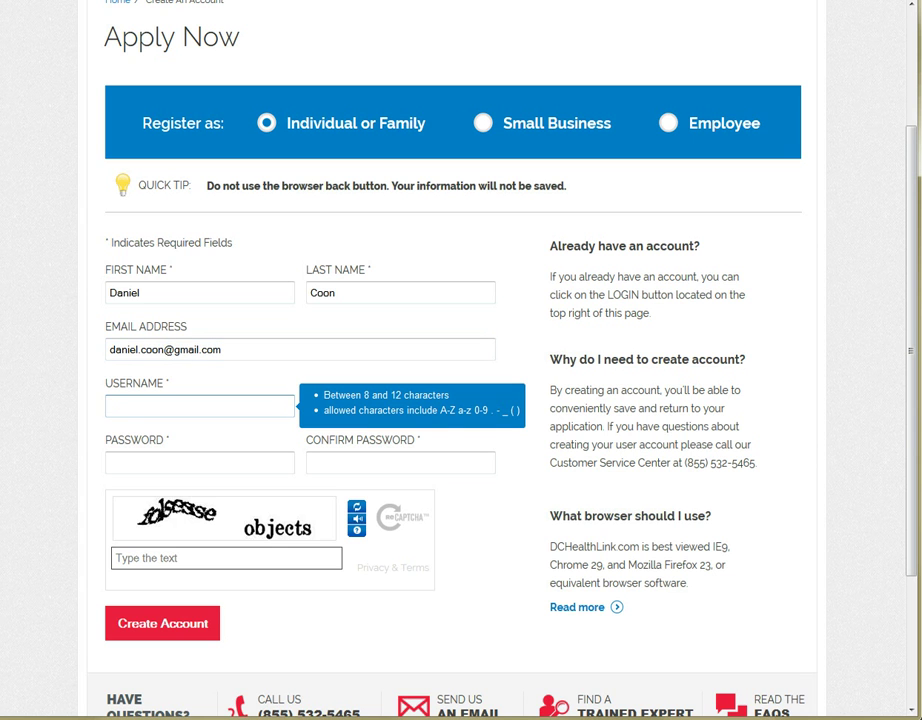
- Enter the 9-character account password in both Password and Confirm Password
left_click(199, 462)
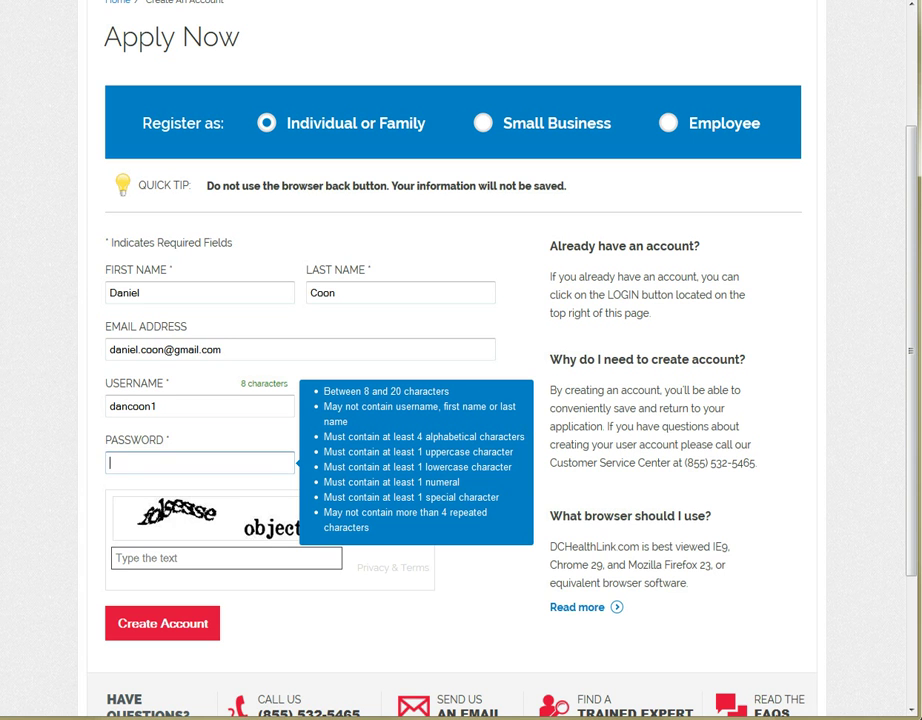
type("•••••••••")
key("Tab")
type("•••••")
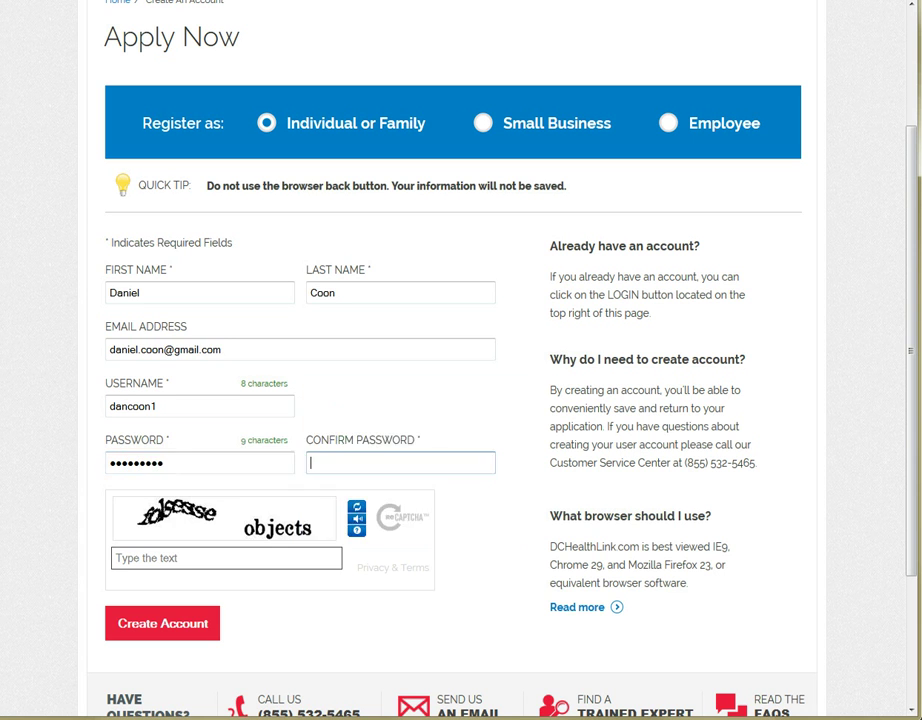
type("••••")
left_click(180, 558)
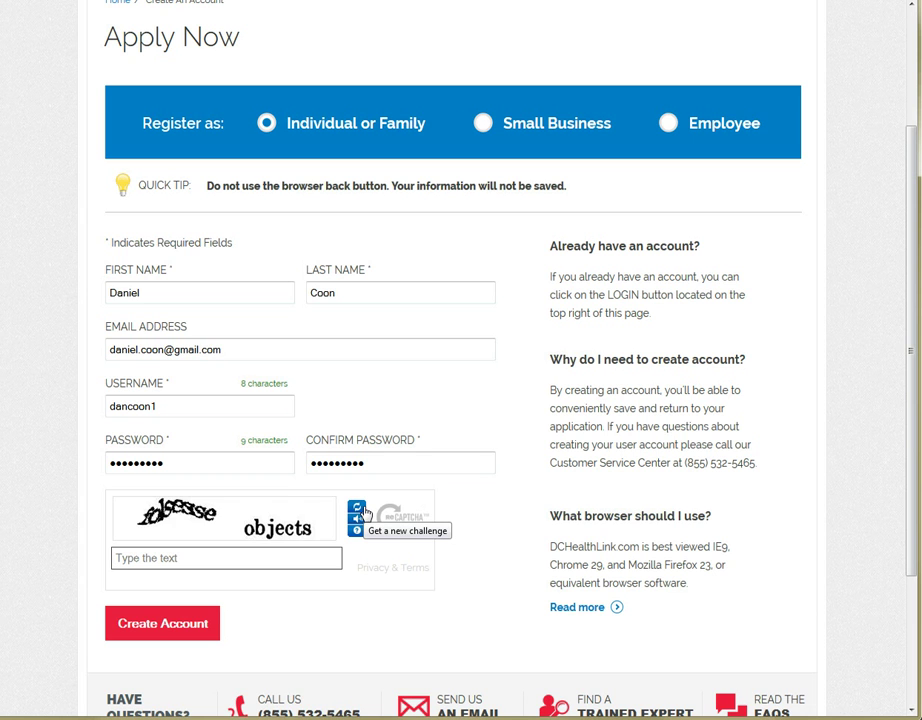
- Refresh the captcha twice for a readable one, enter its text, and create the account
left_click(358, 508)
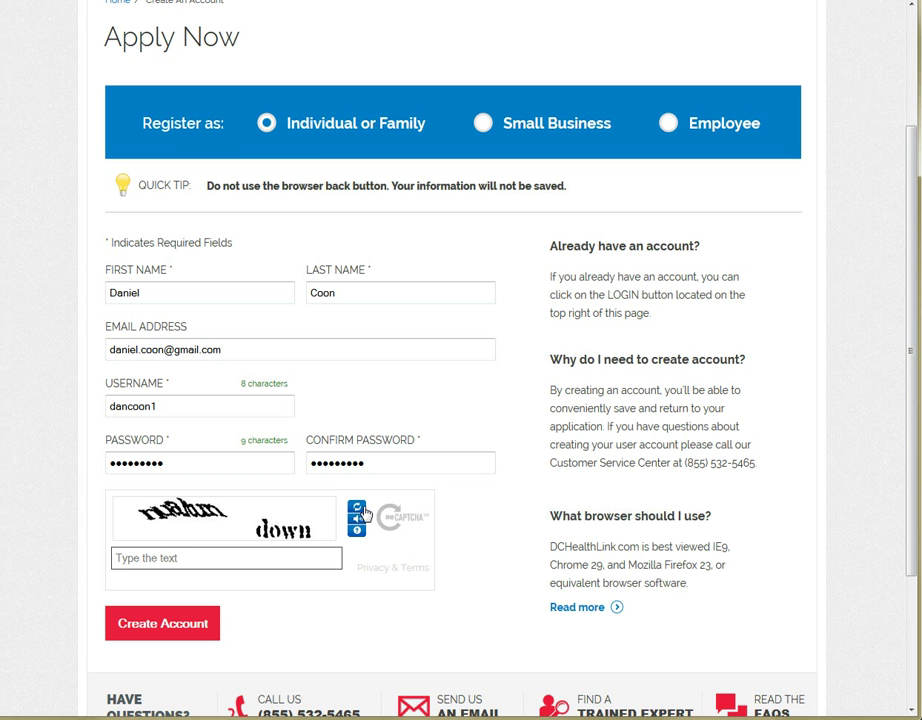
left_click(358, 510)
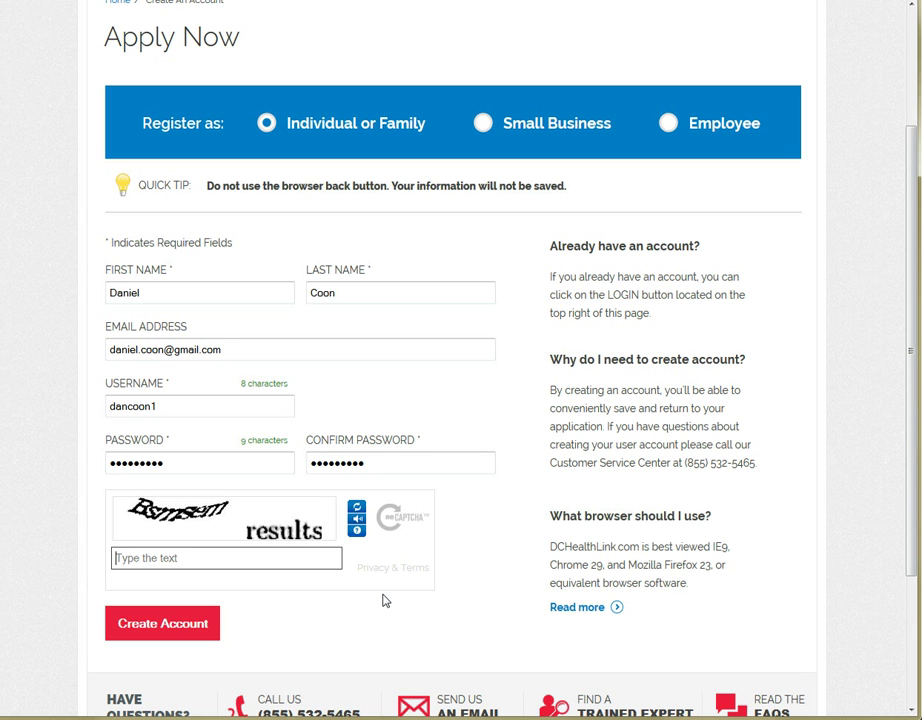
type("Bsmsem results")
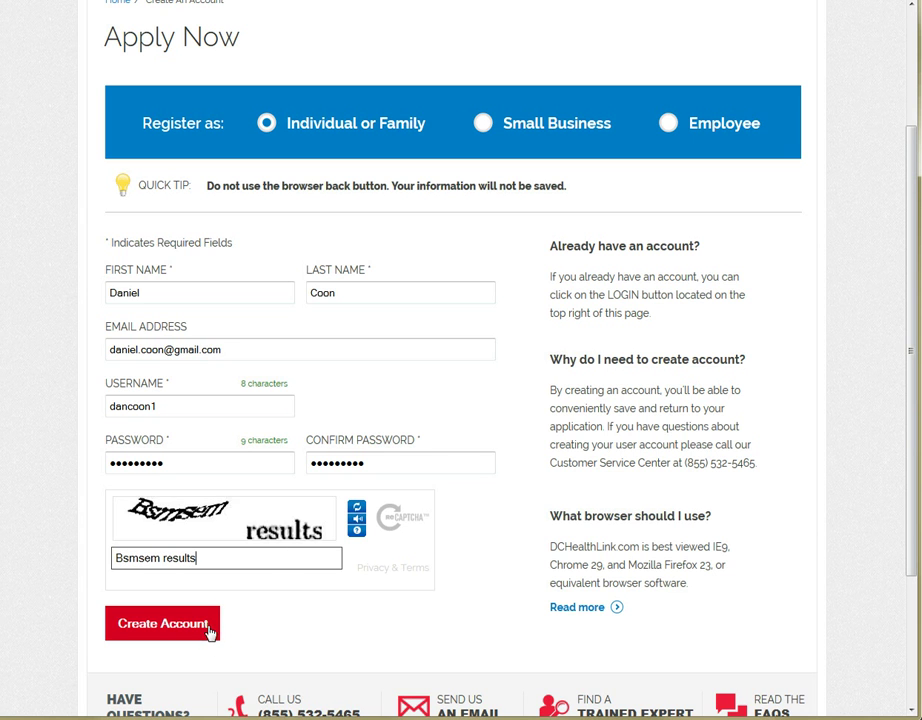
left_click(209, 640)
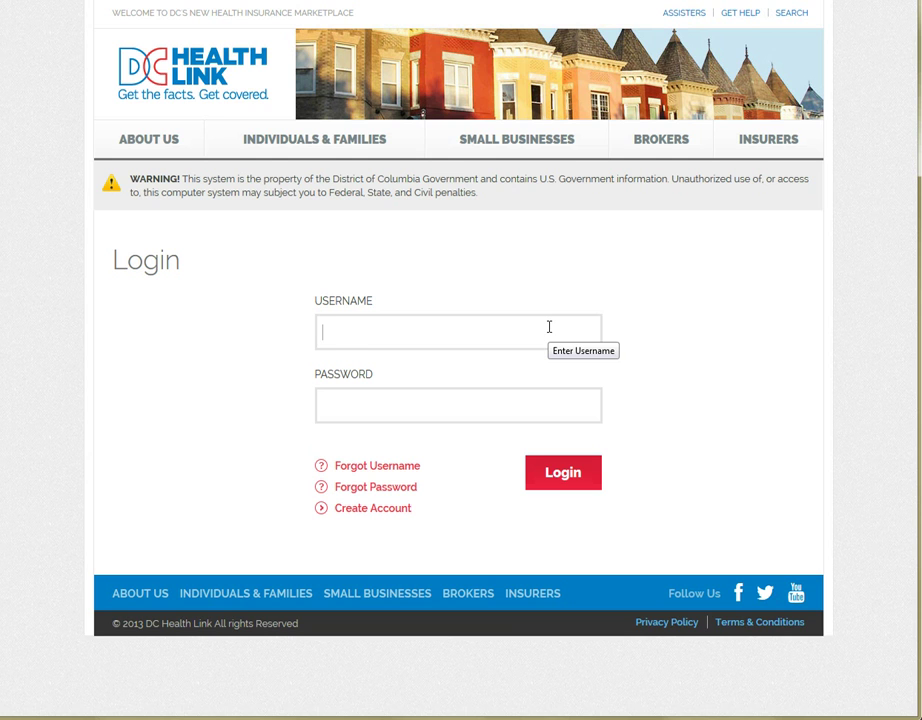
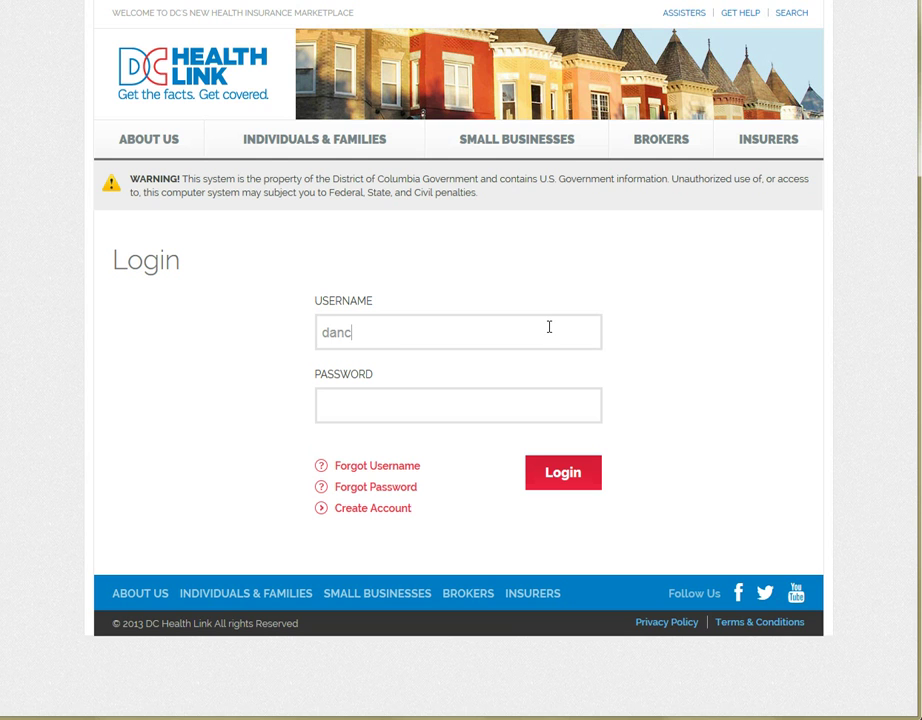
- Log in with the new account's username and password, retyping the password once
key("Tab")
type("********")
key("BackSpace")
key("BackSpace")
key("BackSpace")
key("BackSpace")
key("BackSpace")
key("BackSpace")
key("BackSpace")
key("BackSpace")
type("*********")
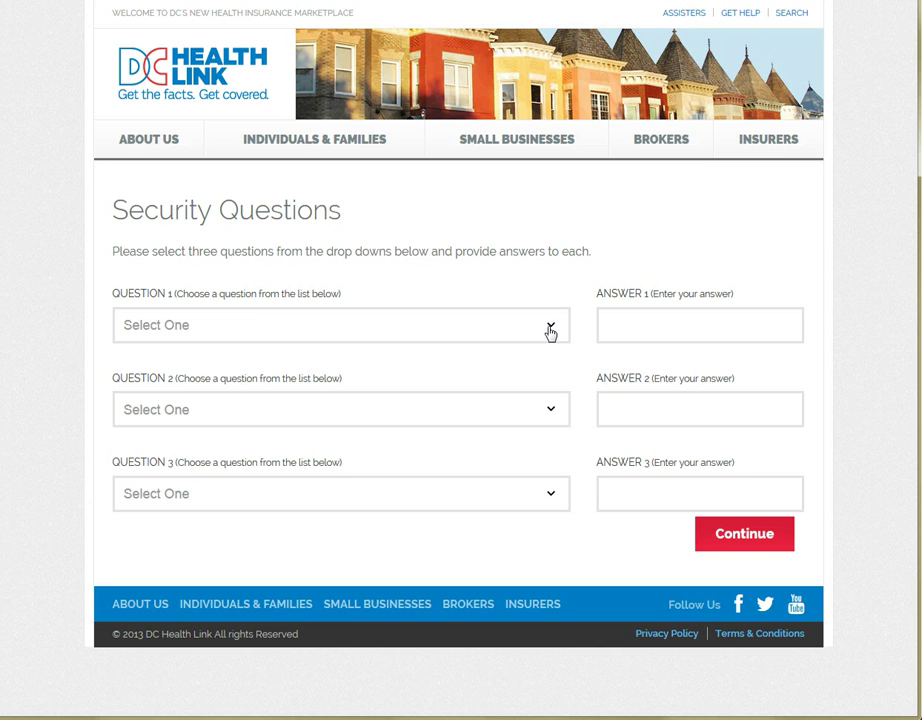
- Choose the first-pet question as security question 1 and enter its answer
left_click(550, 330)
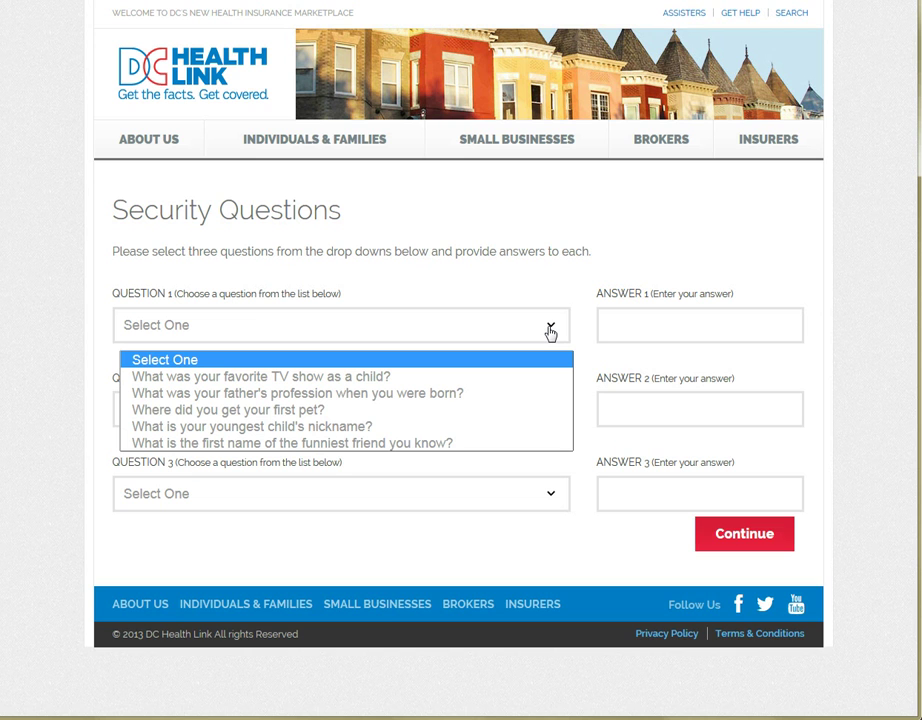
left_click(508, 409)
left_click(619, 335)
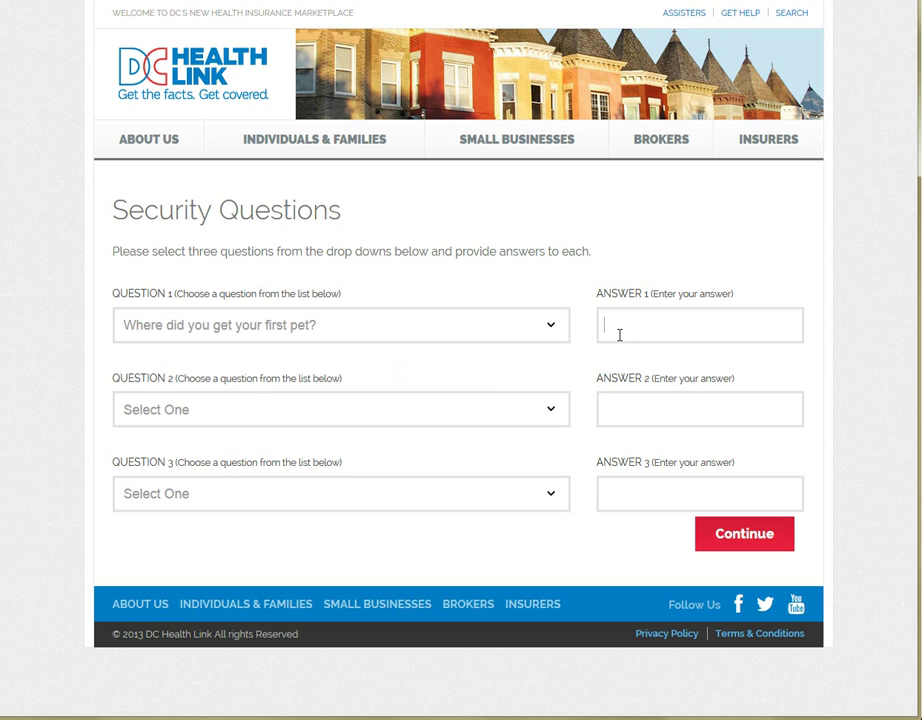
- Choose the high school elective question as security question 2 and enter its answer
left_click(528, 409)
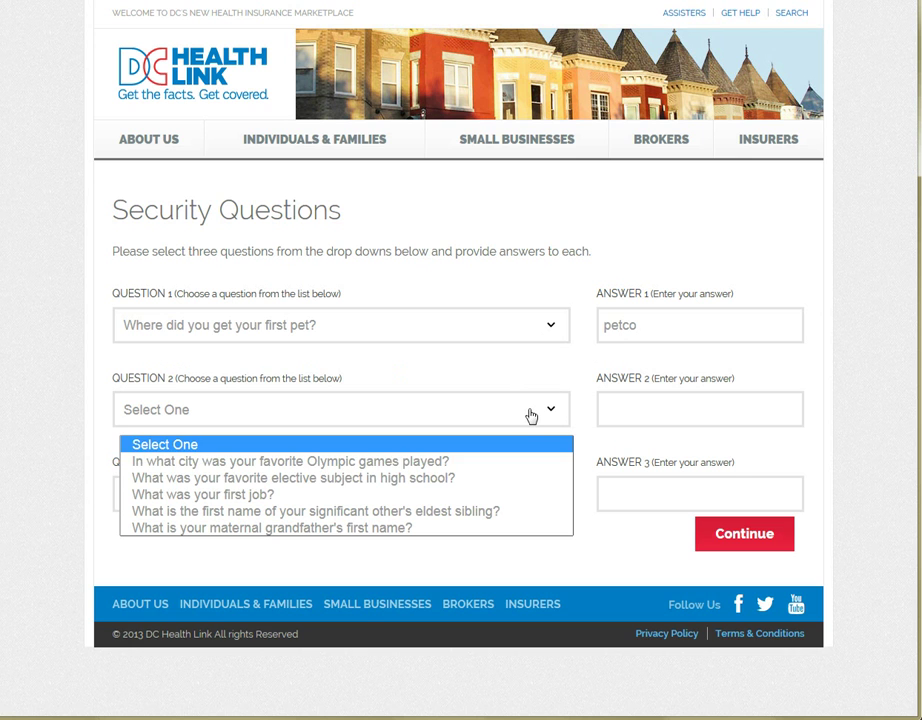
left_click(508, 487)
left_click(640, 414)
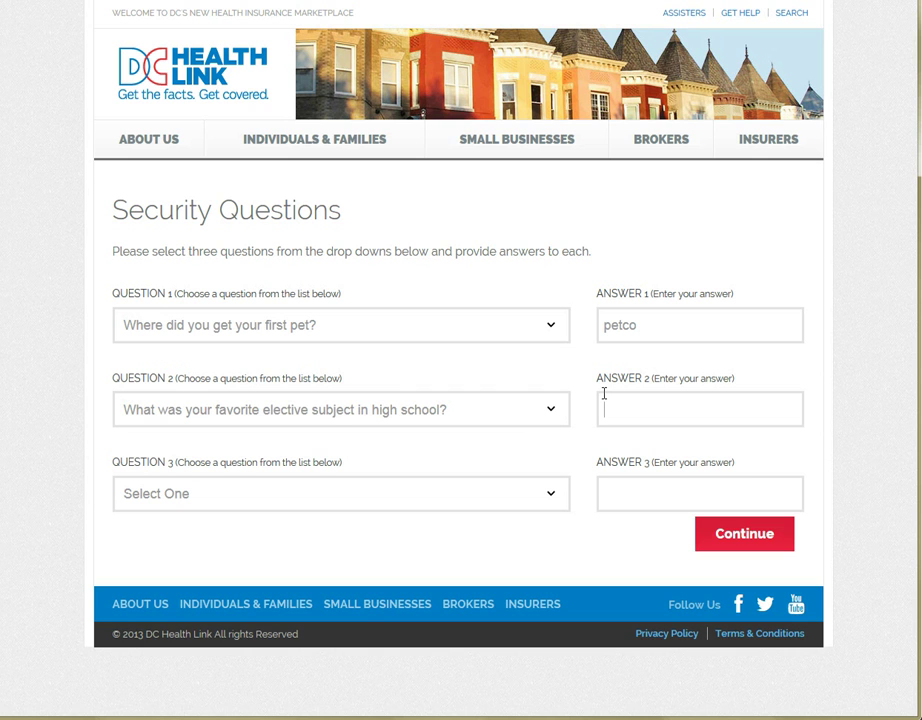
- Choose the first pet's colour question as question 3, answer it, and submit
left_click(552, 496)
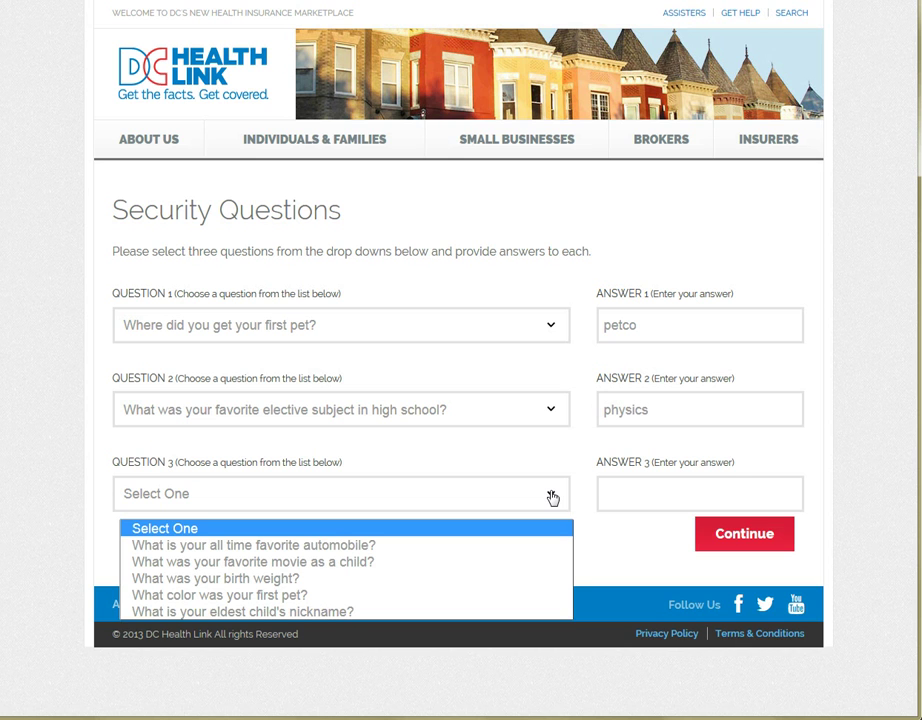
left_click(479, 596)
left_click(643, 503)
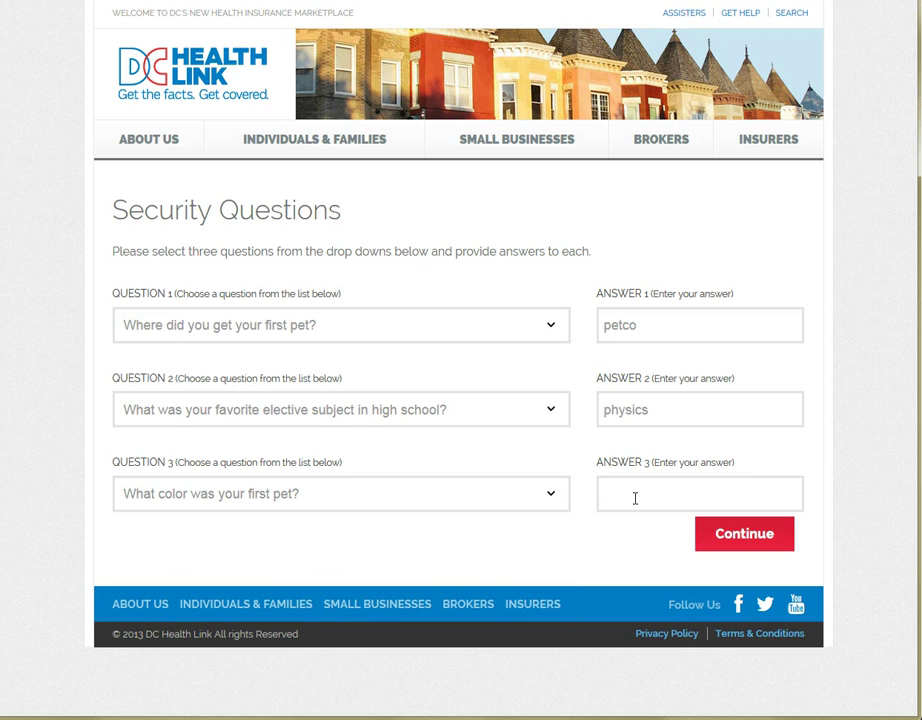
left_click(722, 546)
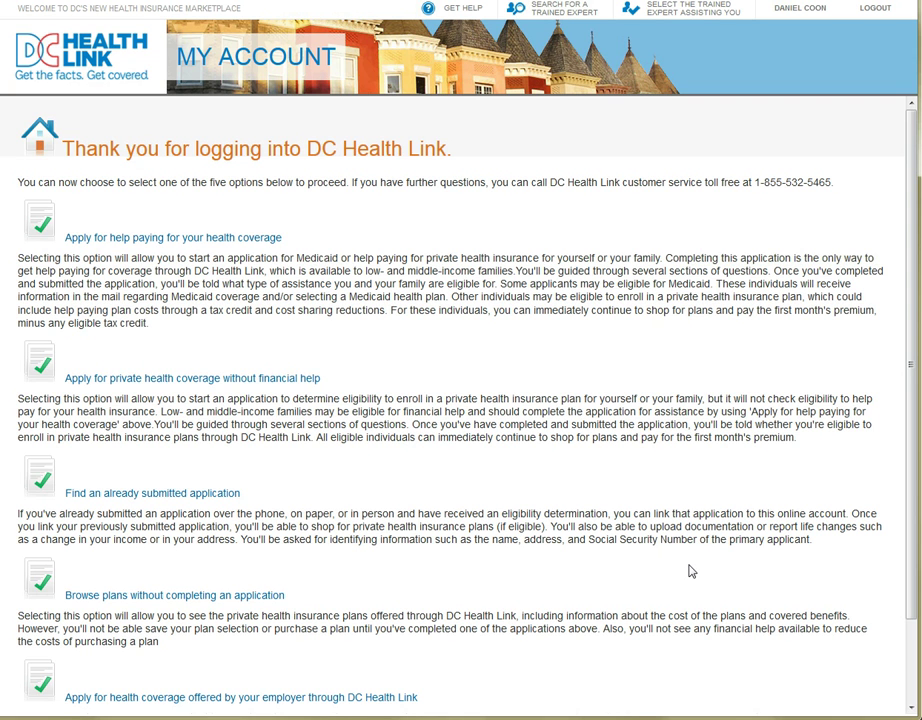
- Go to the Search for a Trained Expert page from the header
left_click(549, 22)
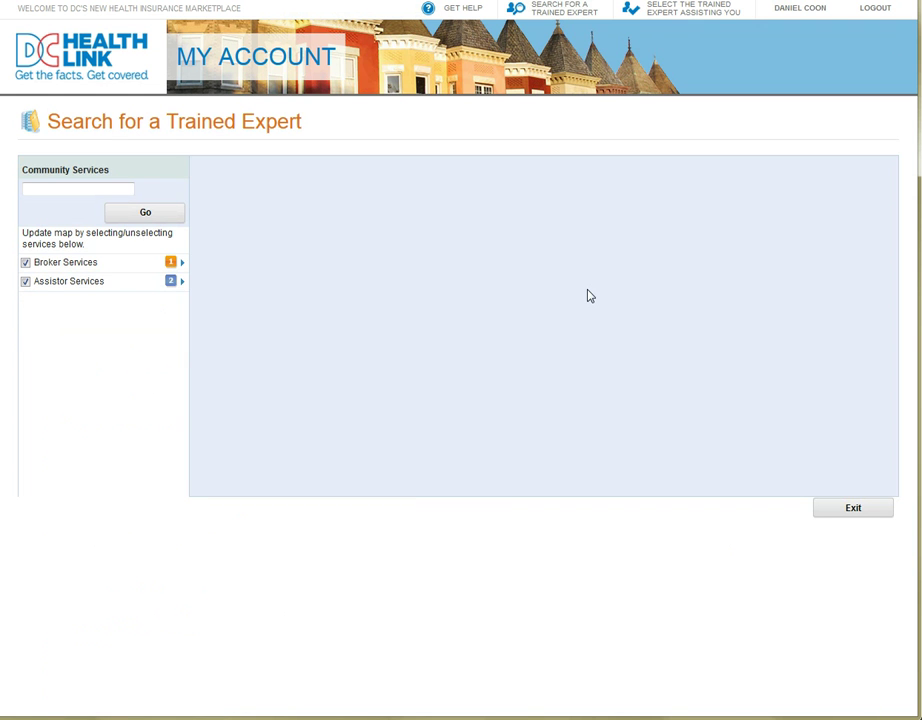
- Search for trained experts near ZIP 20002 and zoom the map in two levels
left_click(100, 189)
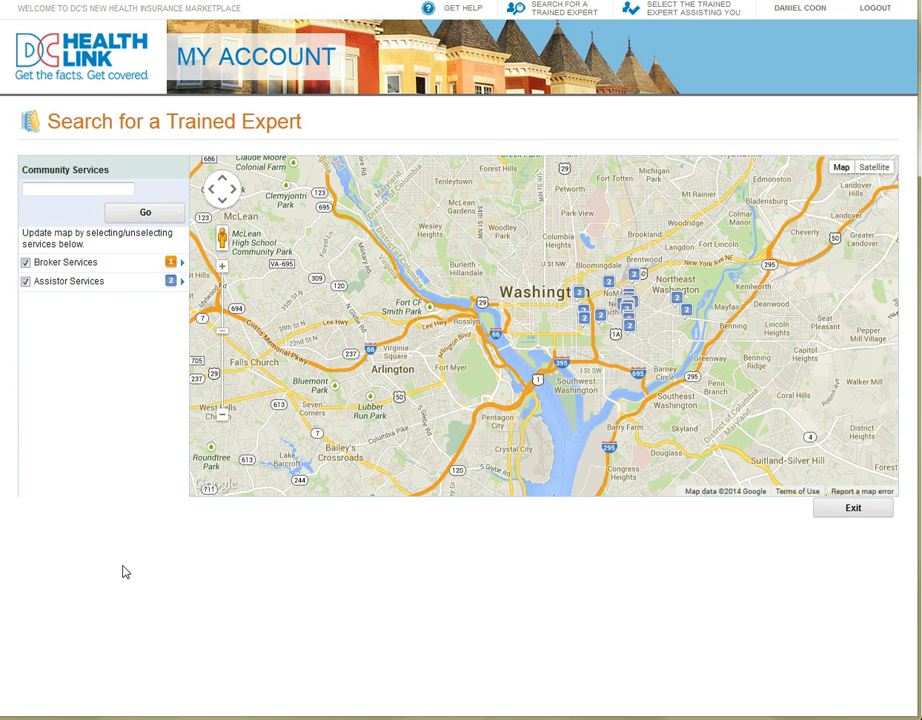
type("20002")
left_click(135, 215)
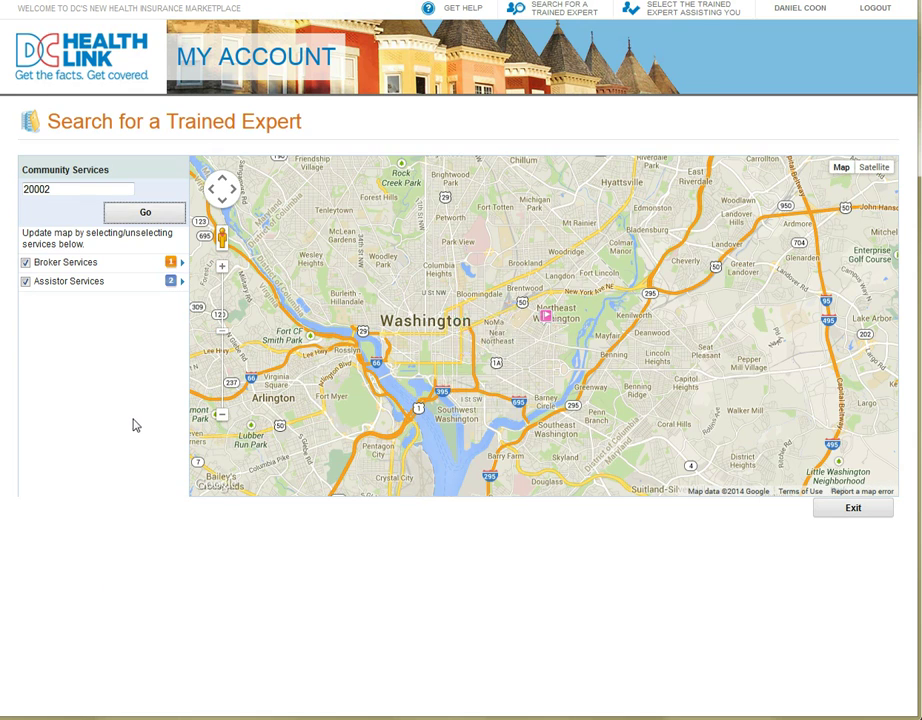
left_click(221, 268)
left_click(221, 268)
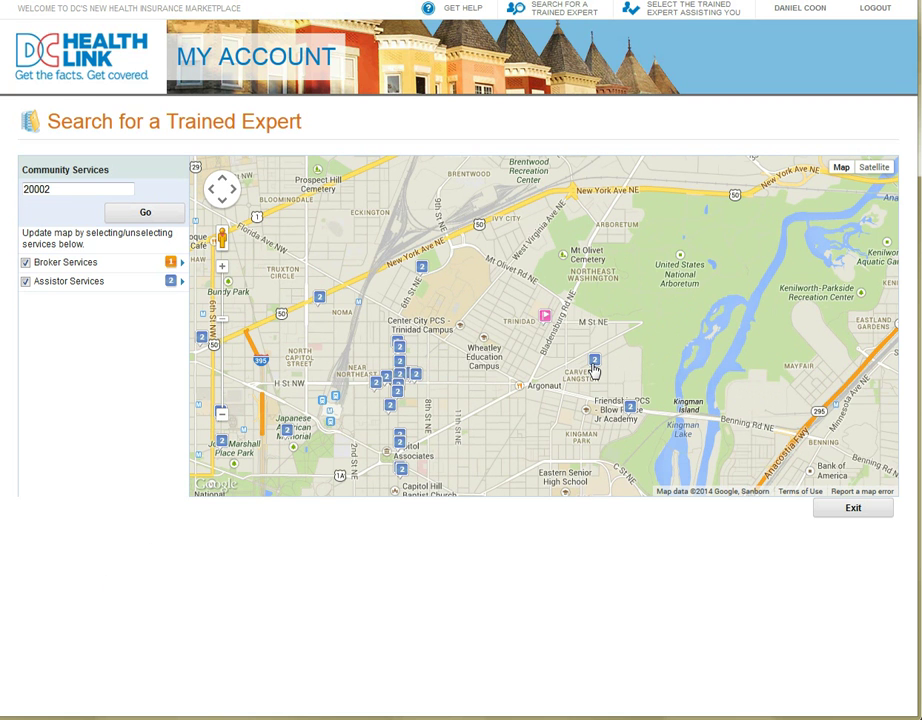
- View a nearby assister's contact details from its map marker, then close them
mouse_move(594, 367)
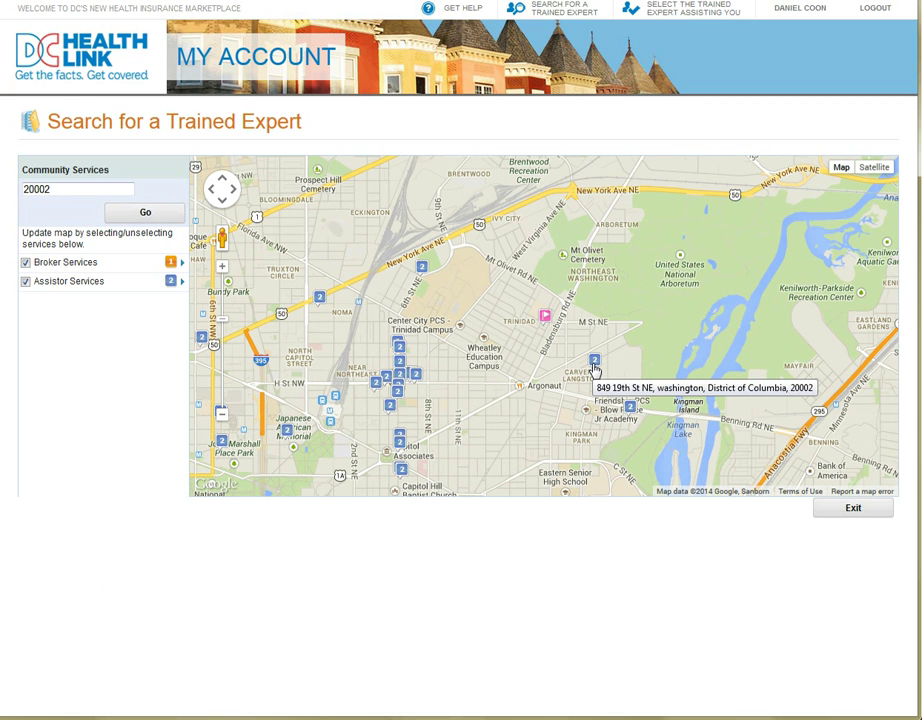
left_click(594, 367)
left_click_drag(665, 290, 665, 305)
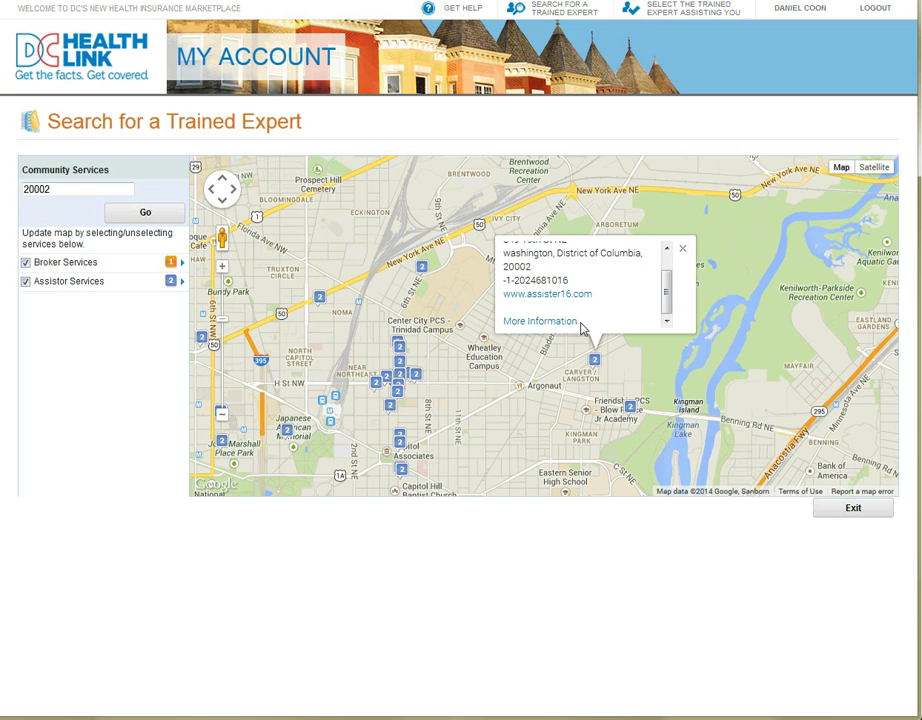
left_click(683, 251)
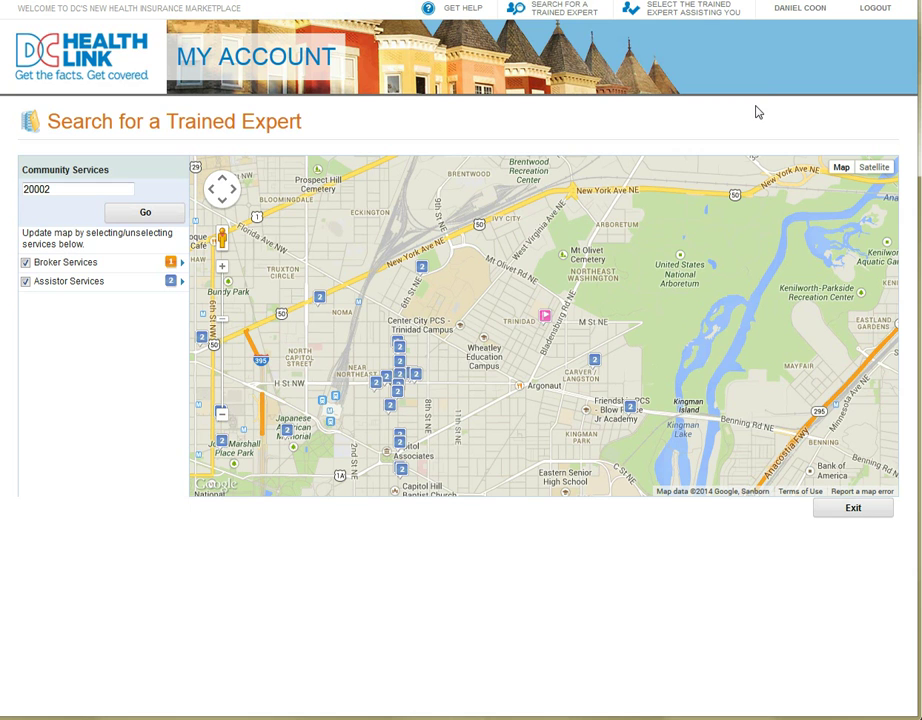
- View the Select the Trained Expert Assisting You form, then return to My Account
left_click(709, 26)
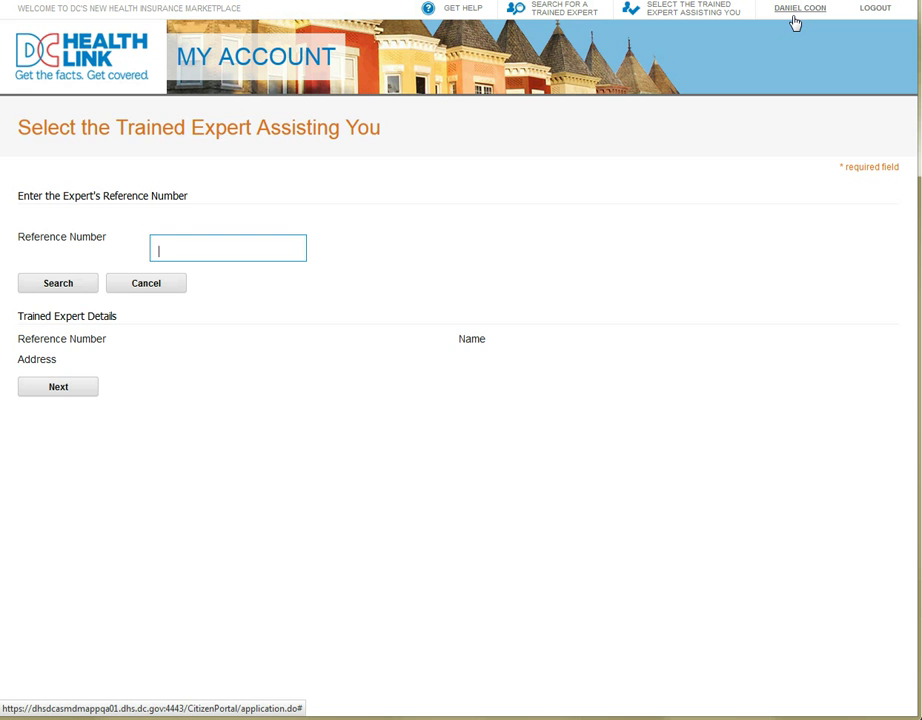
left_click(794, 22)
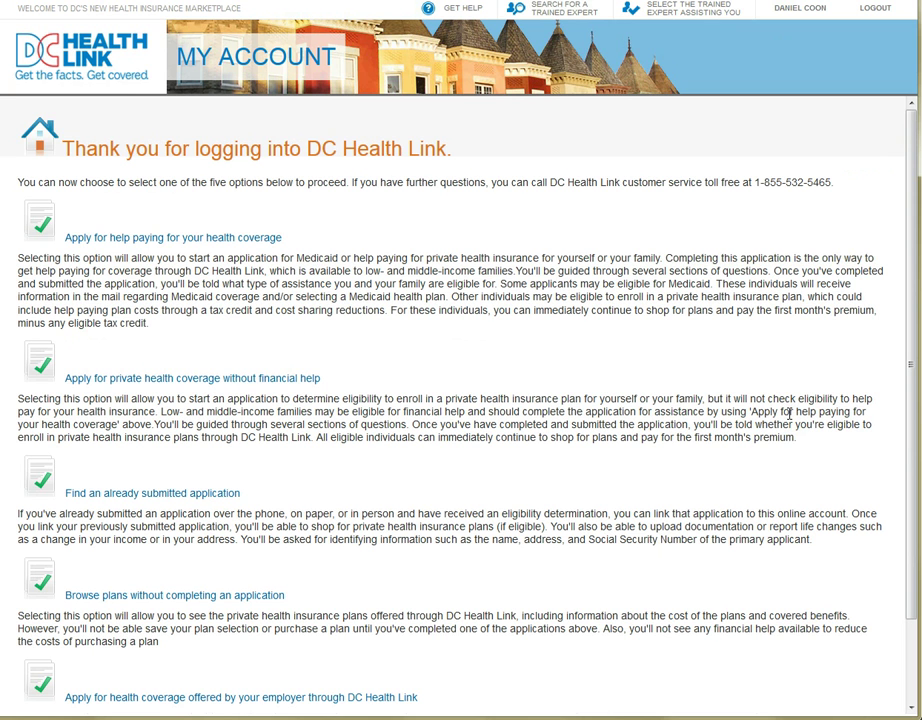
- Choose 'Apply for help paying for your health coverage' on the My Account page
scroll(789, 413, "down", 2)
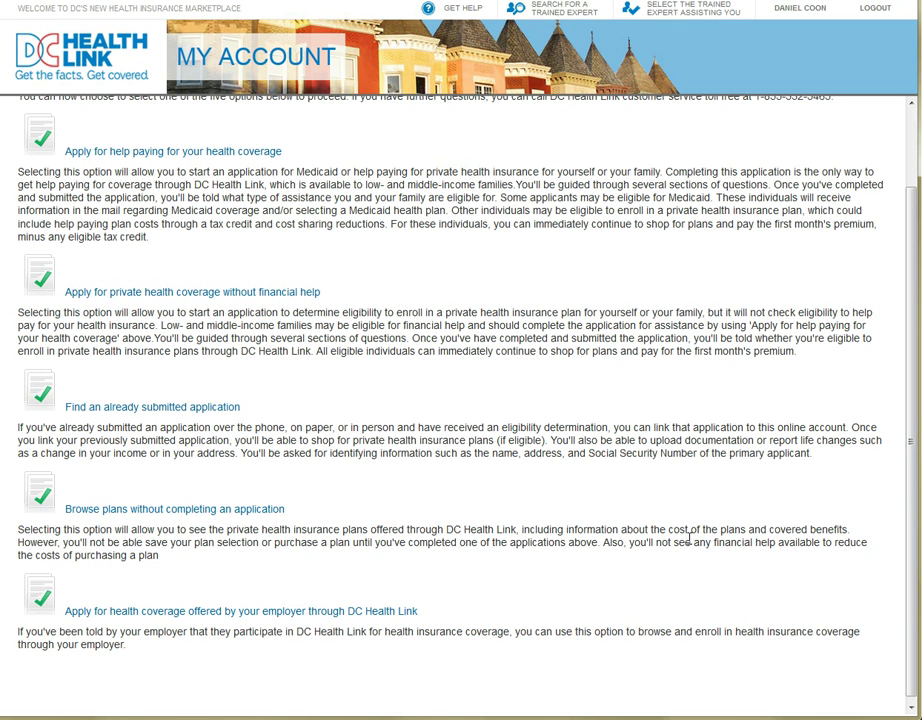
scroll(690, 540, "up", 2)
scroll(379, 313, "down", 2)
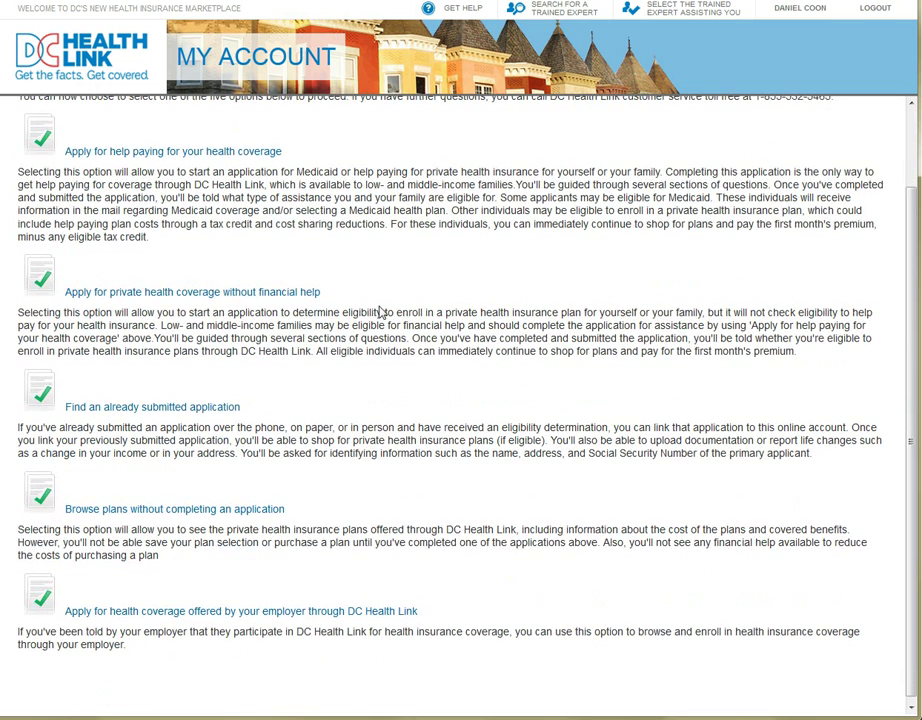
left_click(250, 151)
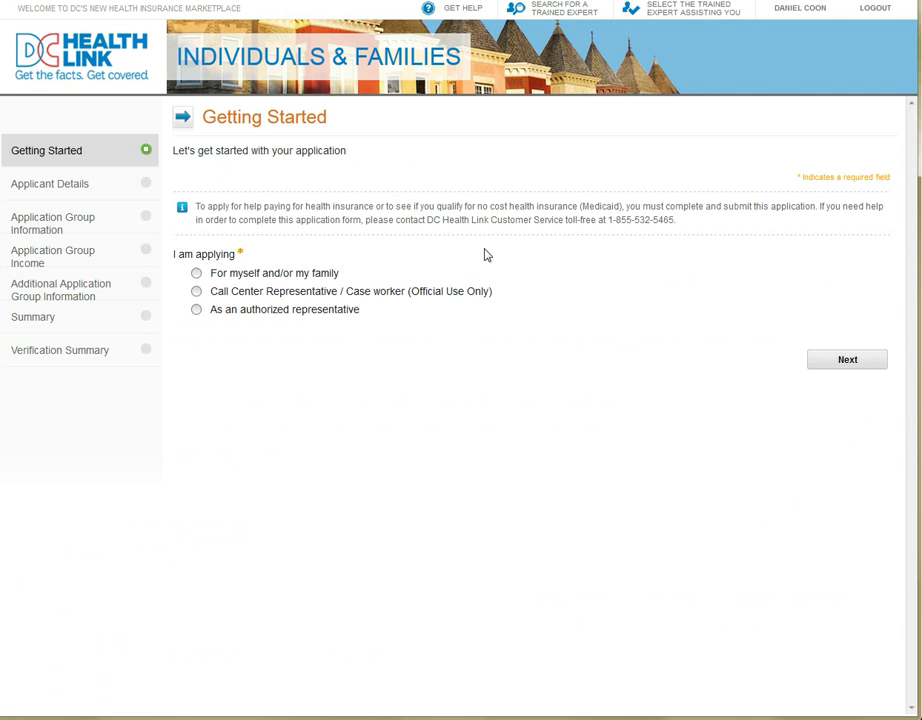
- Choose to apply for yourself and/or your family, then continue past the information-use notice
left_click(193, 276)
left_click(829, 366)
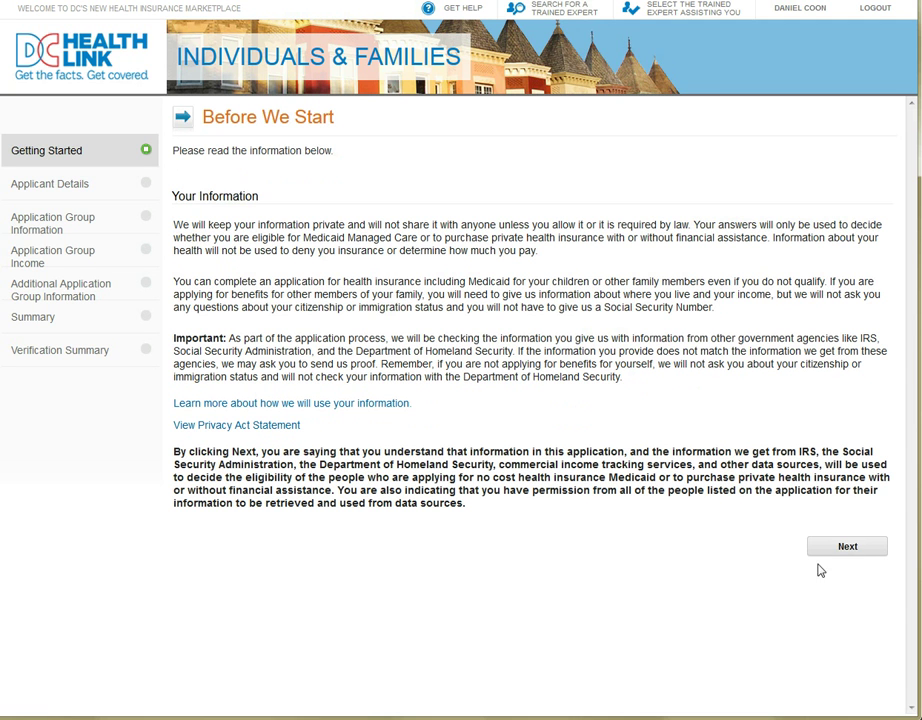
left_click(850, 549)
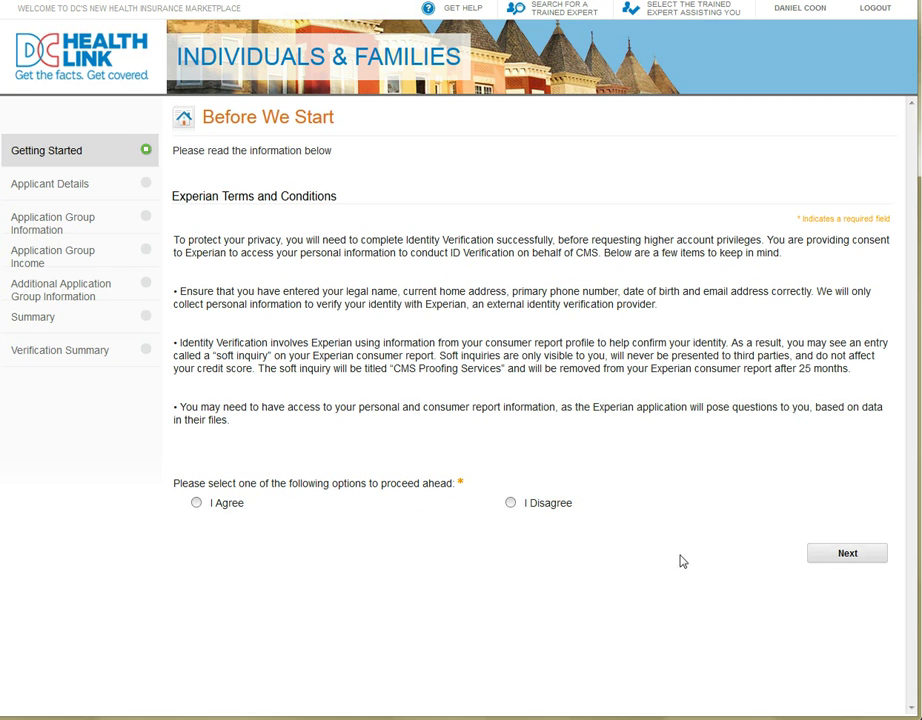
- Agree to the Experian identity-verification terms and conditions and continue
left_click(196, 503)
left_click(860, 556)
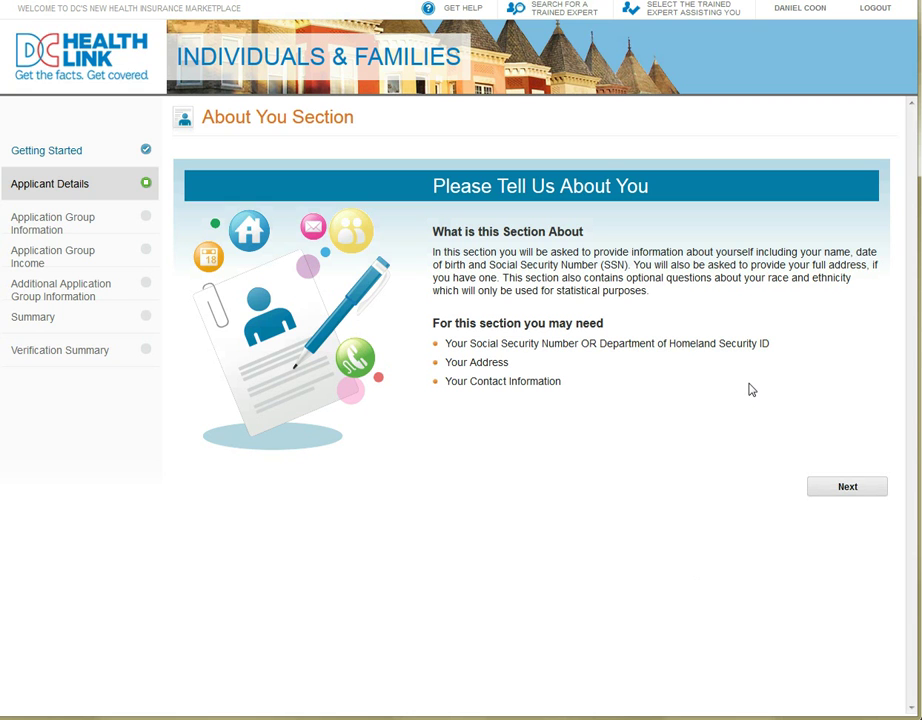
- Continue from the 'Please Tell Us About You' page to the Information About You form
left_click(853, 492)
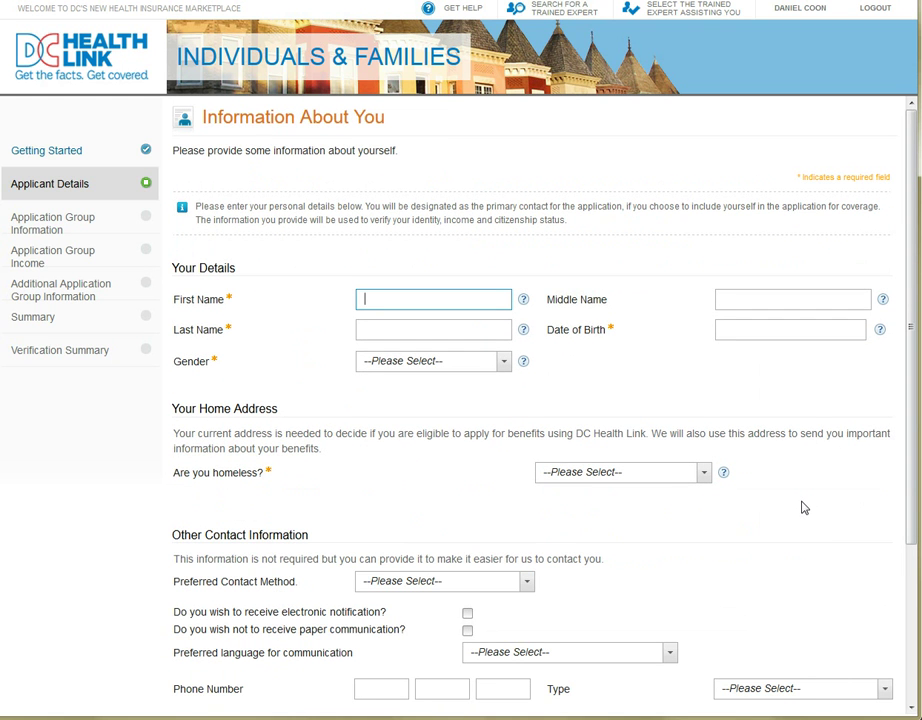
- Enter the applicant's first and last name and date of birth, with gender Male
key("Tab")
key("Tab")
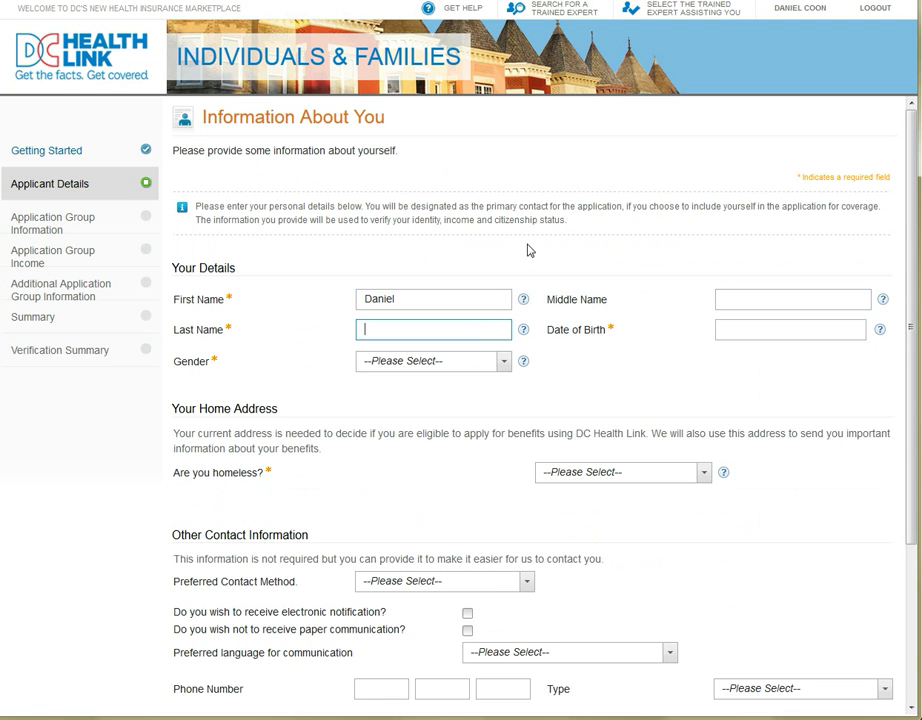
key("Tab")
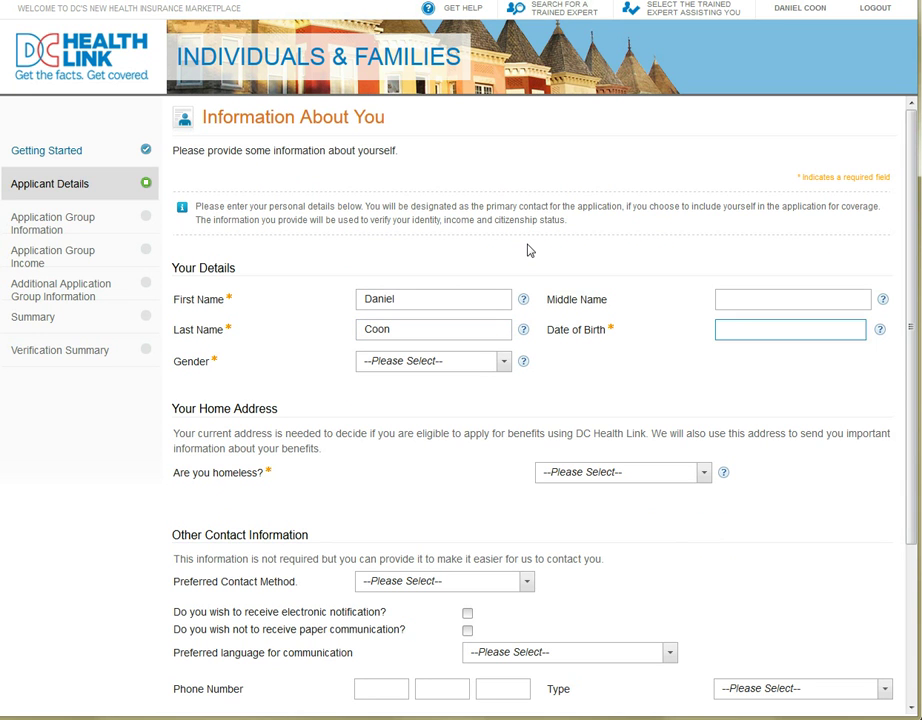
type("7/5/1975")
left_click(502, 361)
left_click(485, 419)
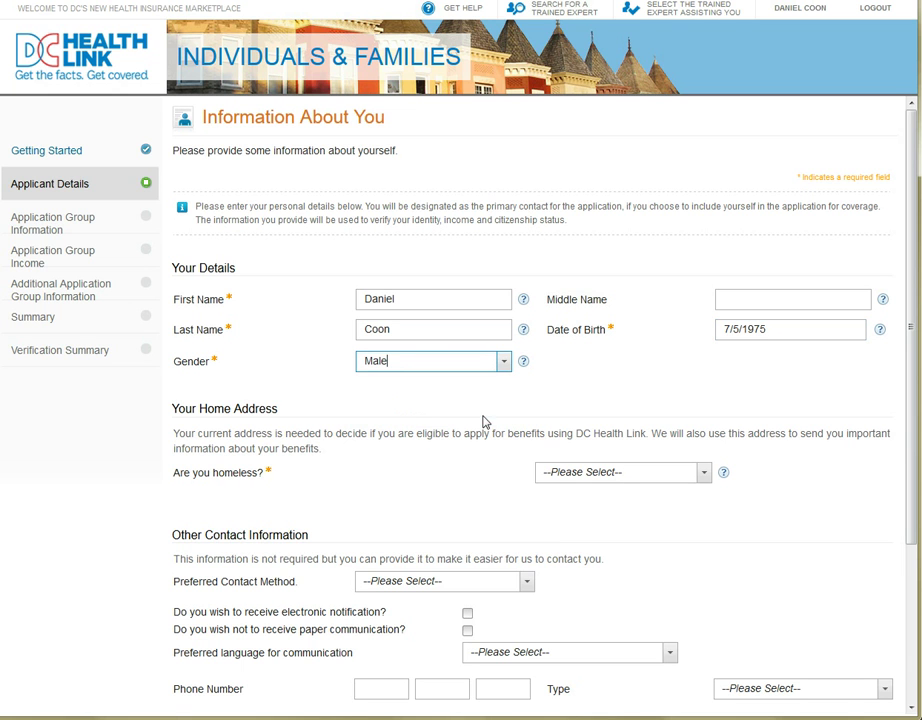
- Answer No to being homeless and enter the home street, city and state District of Columbia
left_click(704, 474)
left_click(673, 508)
left_click(521, 530)
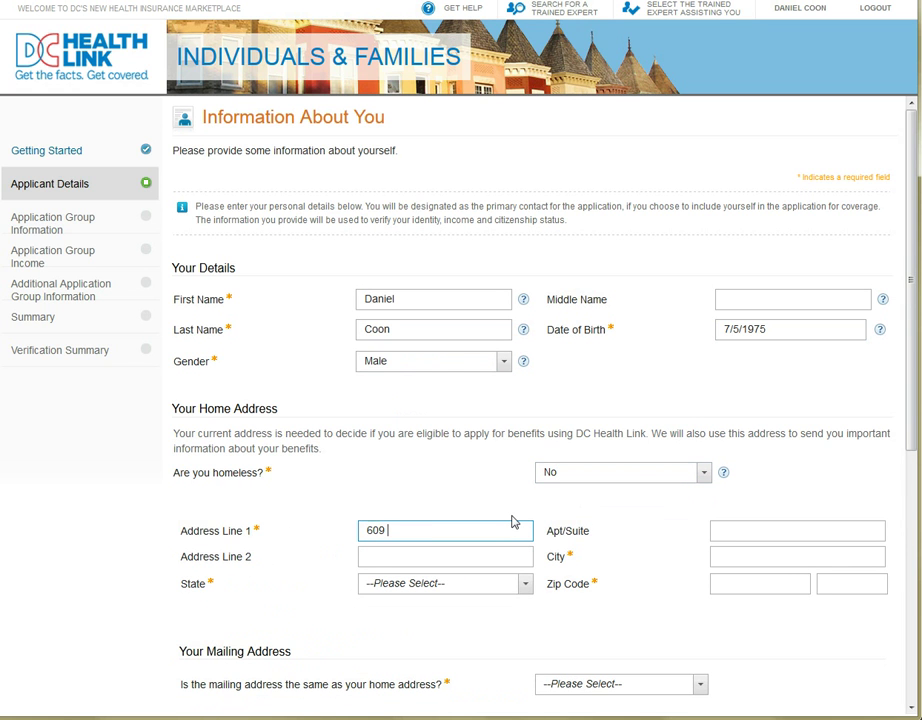
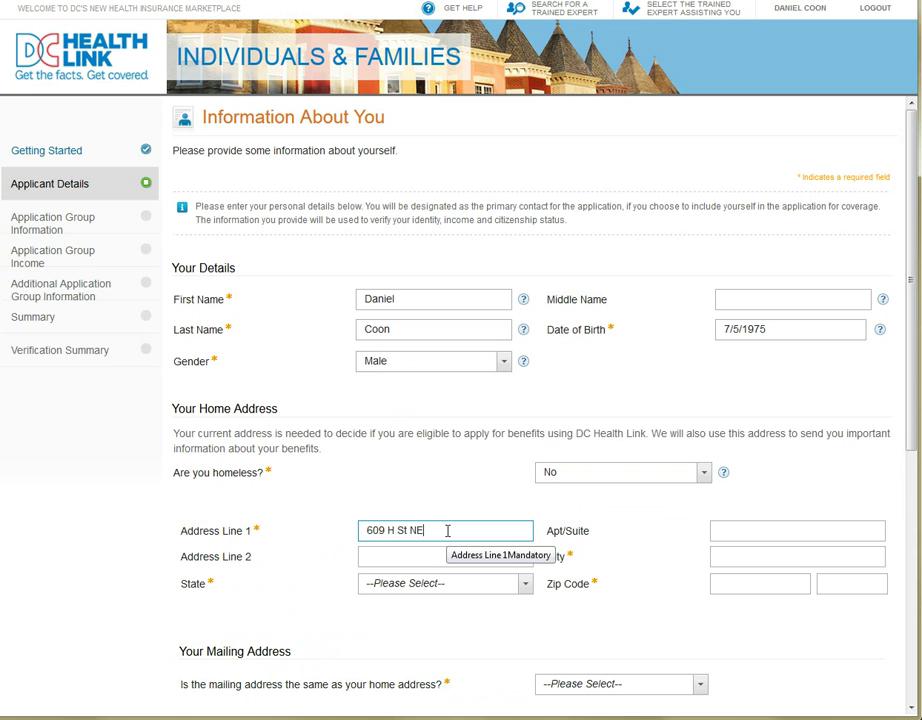
left_click(722, 557)
type("Washington")
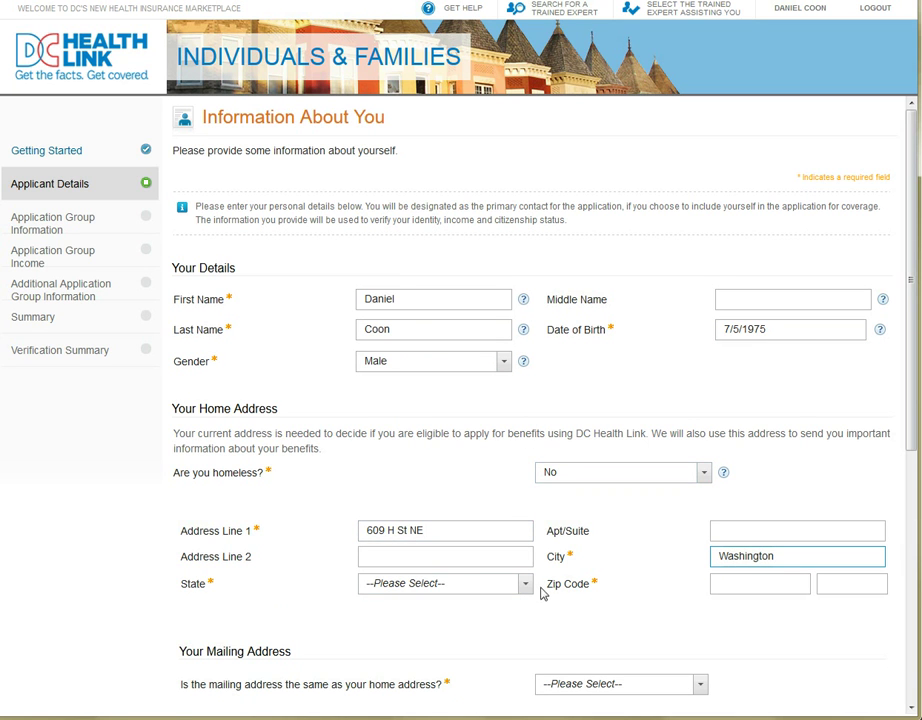
left_click(524, 584)
left_click(451, 262)
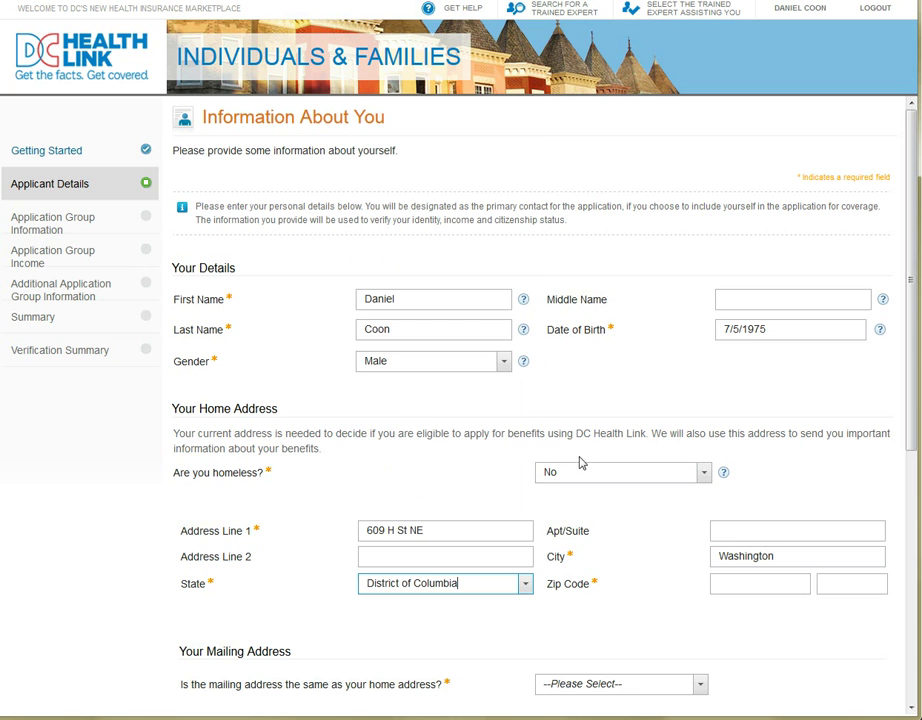
left_click(735, 583)
- Fill in the ZIP code and answer Yes to mailing address same as home
type("20002")
scroll(735, 587, "down", 3)
scroll(735, 593, "down", 2)
left_click(699, 466)
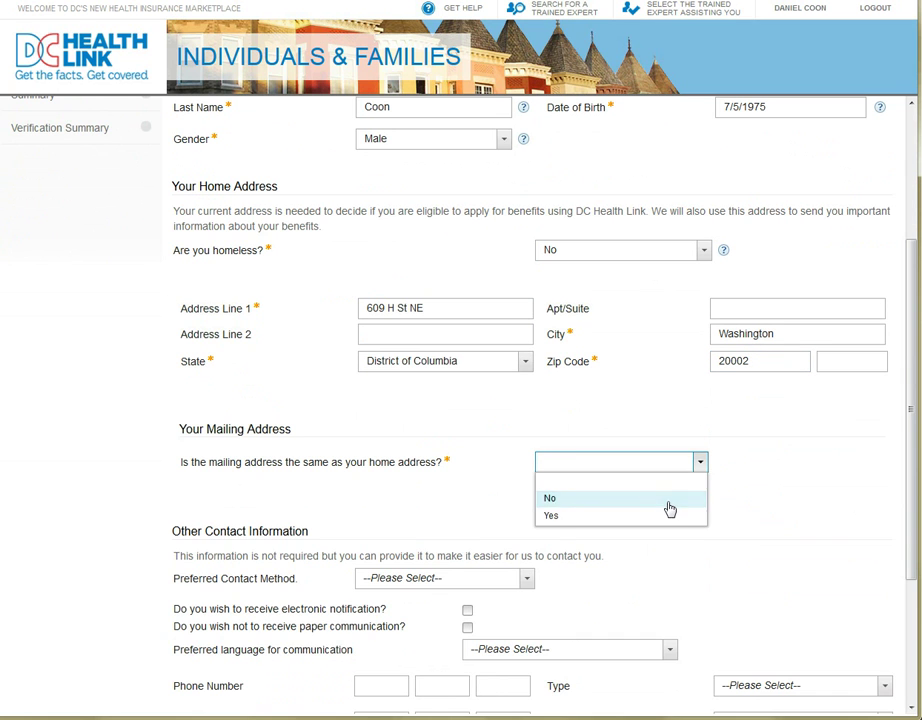
left_click(669, 500)
left_click(684, 467)
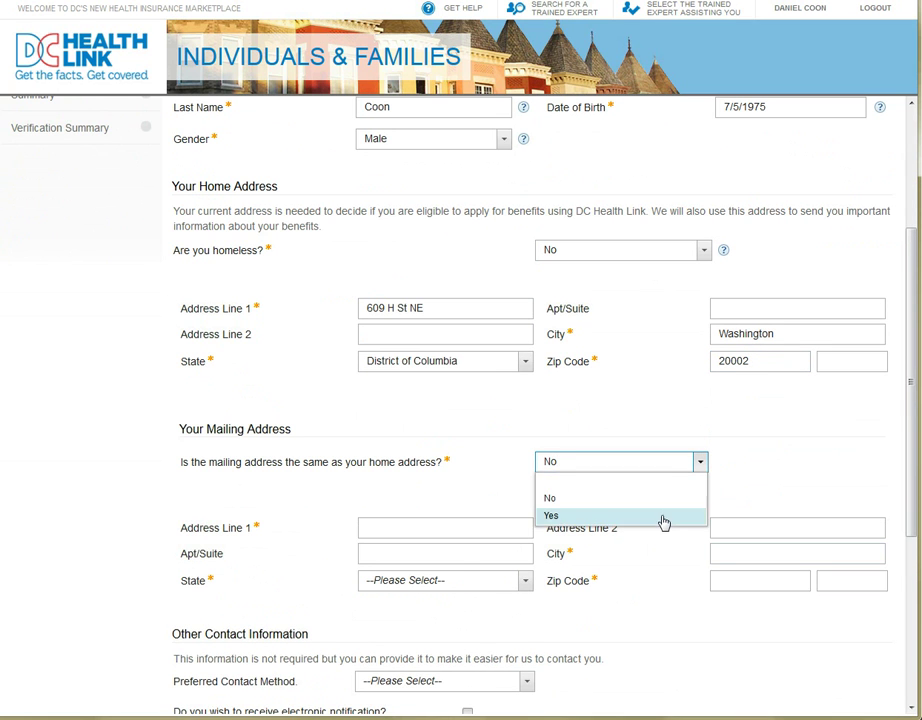
left_click(663, 517)
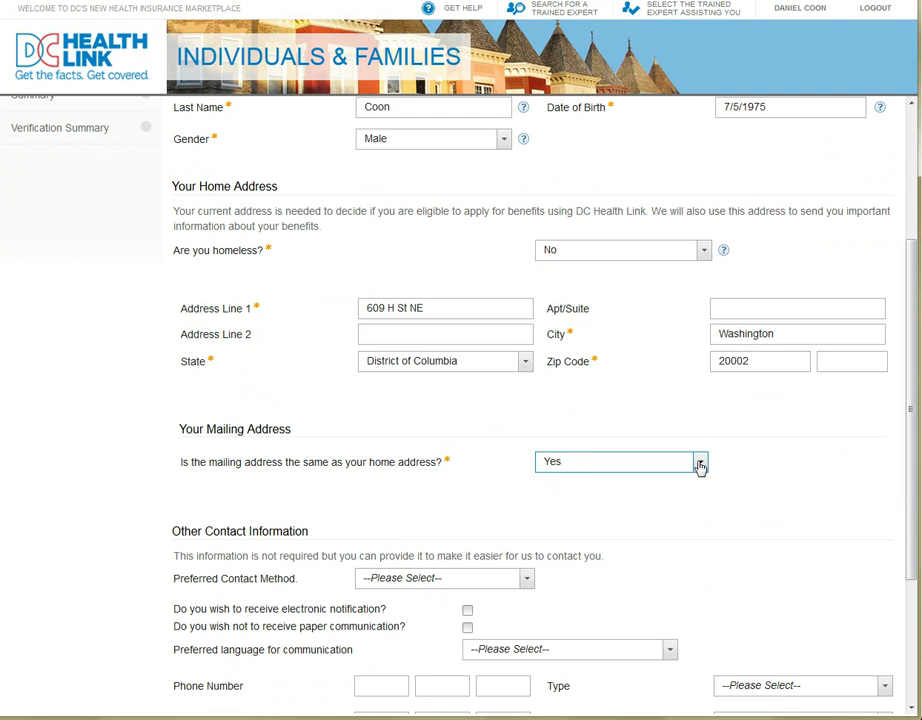
- Set Email as preferred contact, opt in to electronic notifications, and choose English
scroll(721, 594, "down", 2)
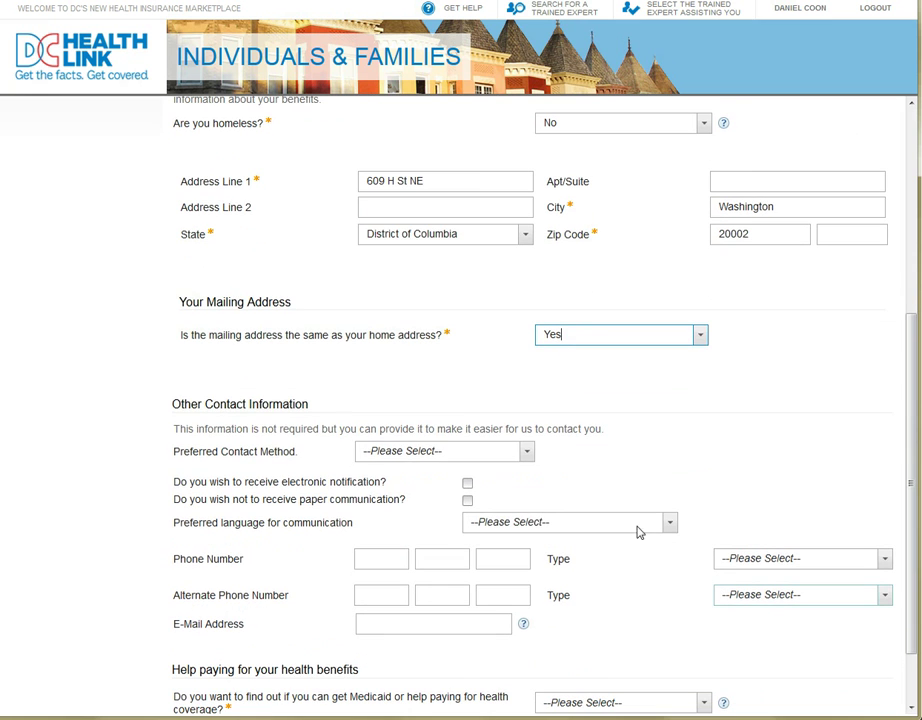
left_click(527, 454)
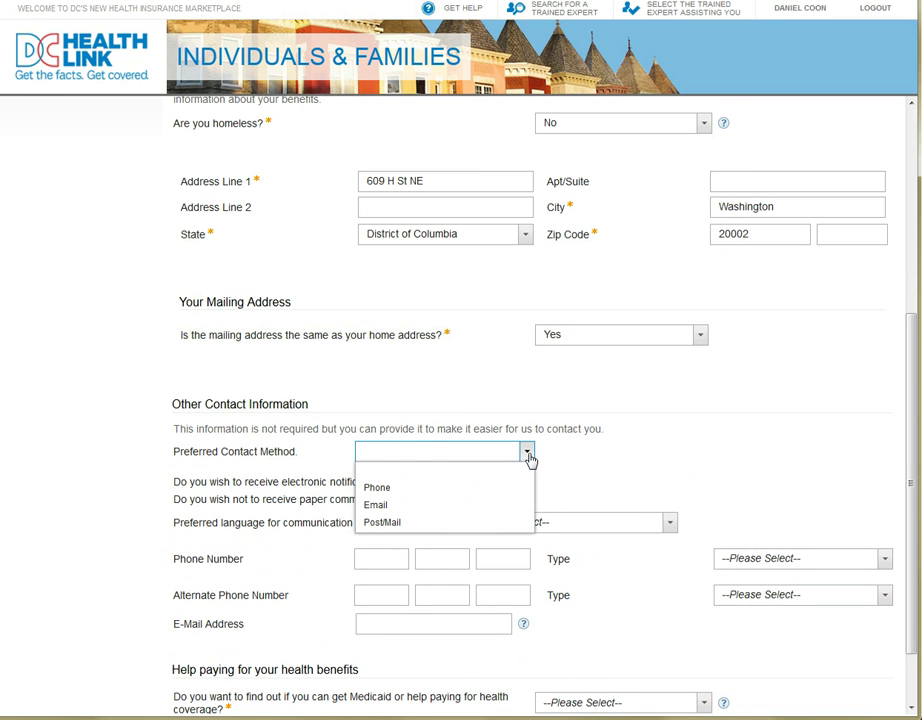
left_click(482, 510)
left_click(467, 483)
left_click(669, 524)
left_click(670, 525)
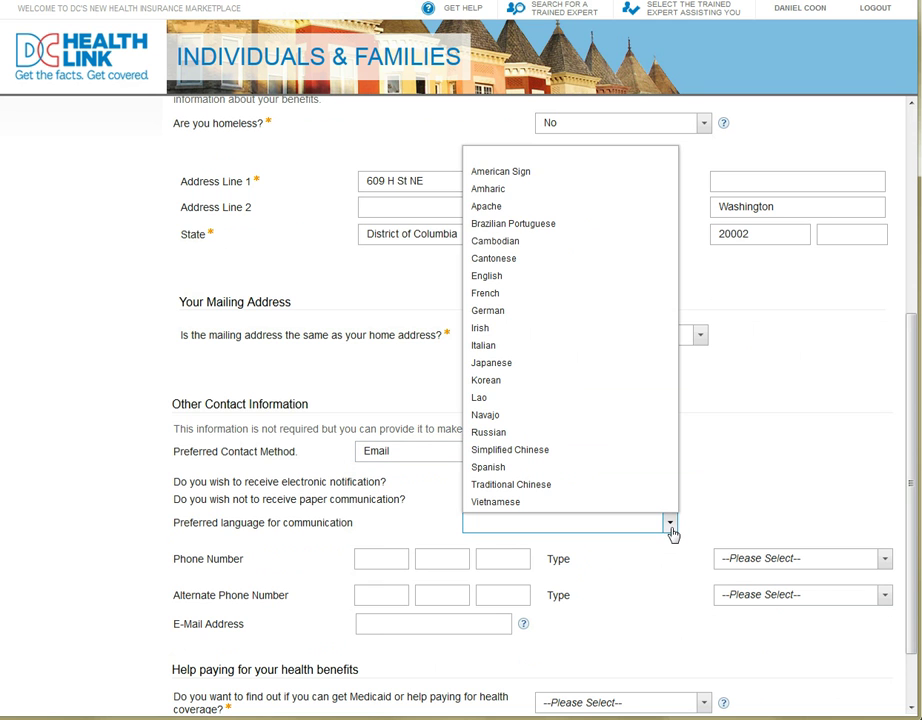
left_click(530, 285)
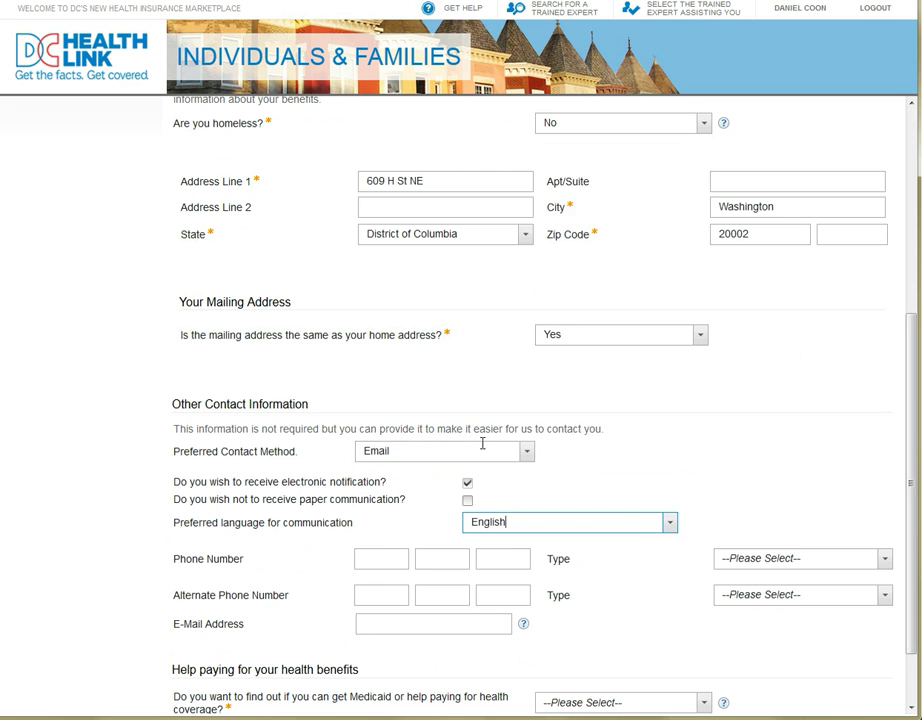
- Enter the applicant's phone number as Mobile type and their e-mail address
left_click(372, 558)
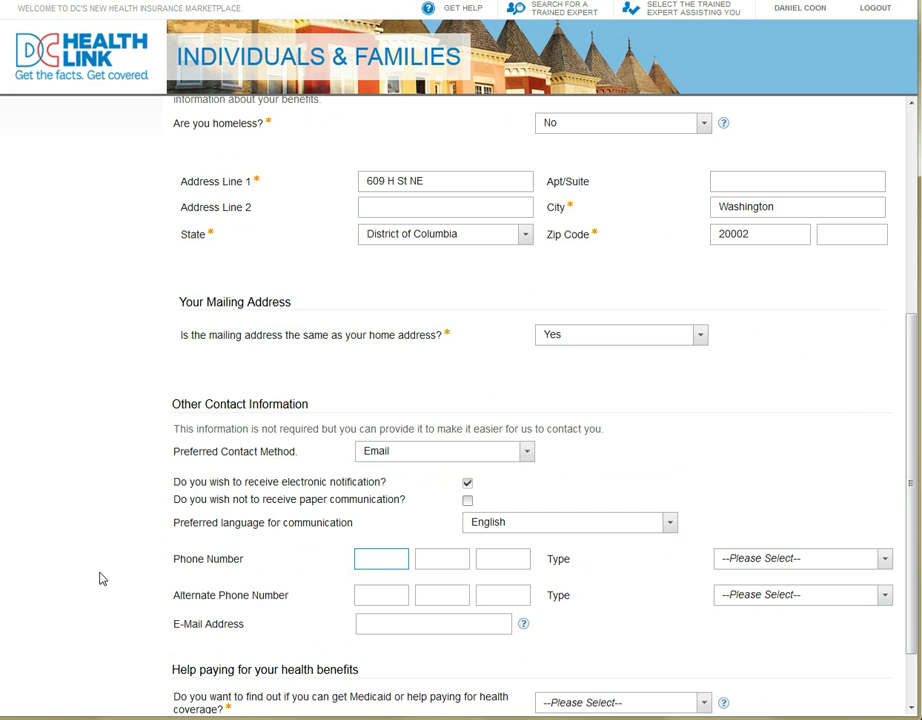
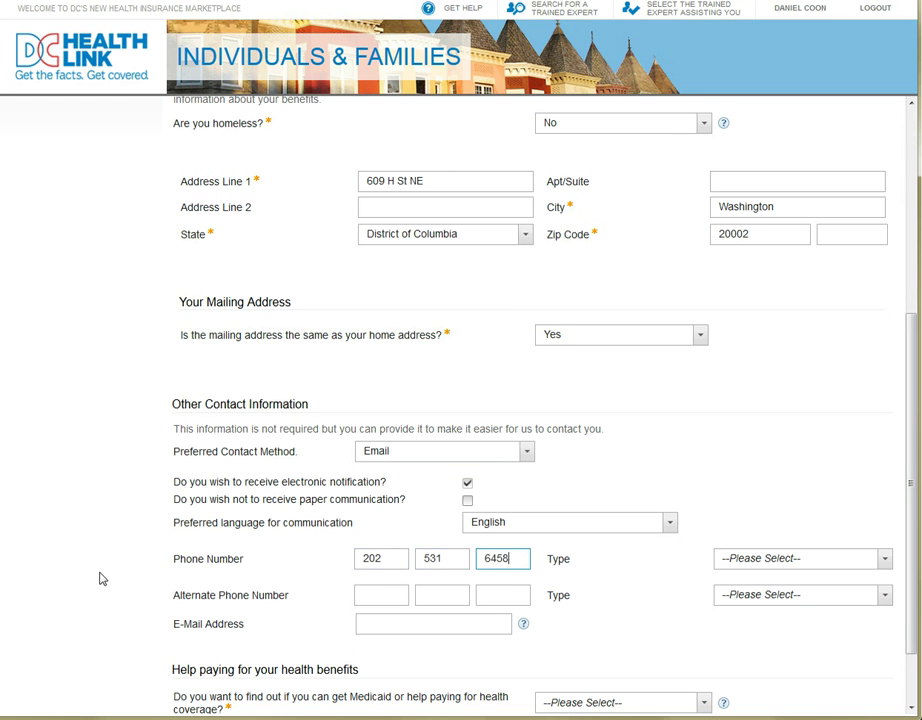
left_click(887, 565)
left_click(854, 630)
left_click(477, 627)
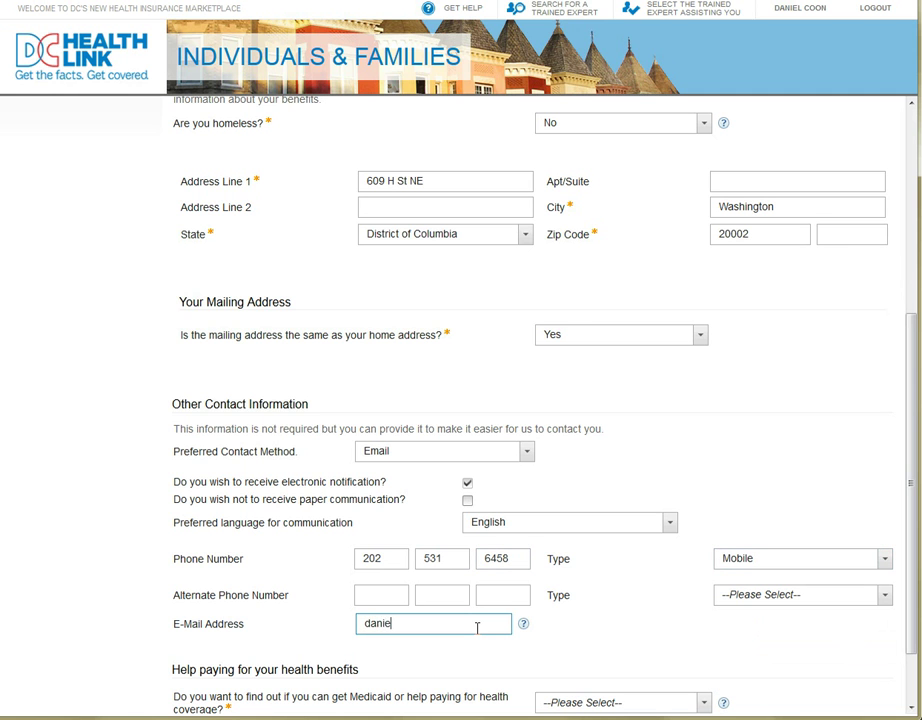
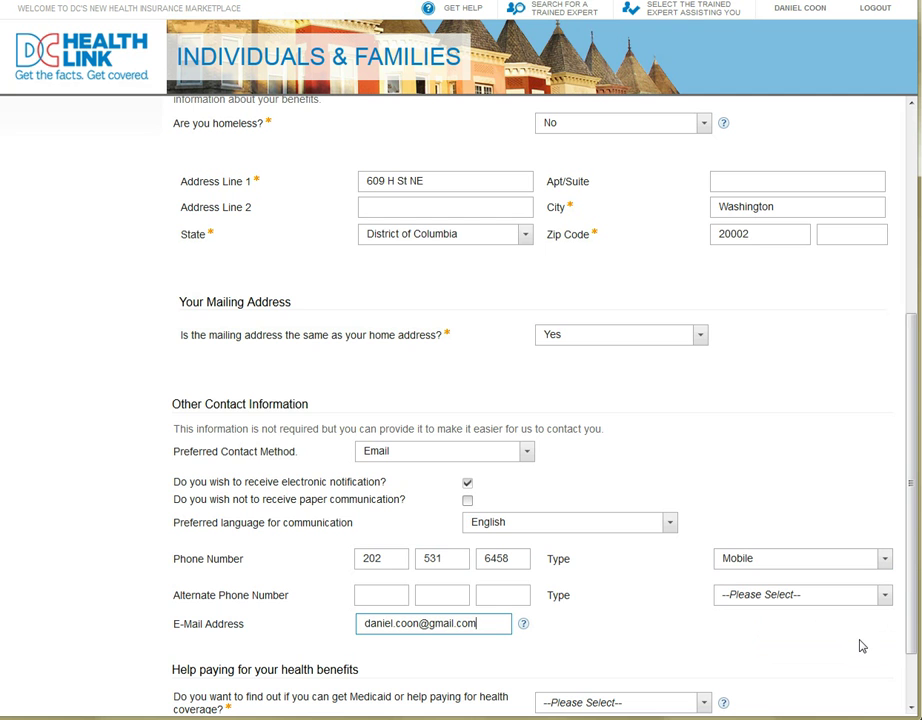
- Answer Yes to checking Medicaid eligibility and continue to More About You
scroll(862, 646, "down", 1)
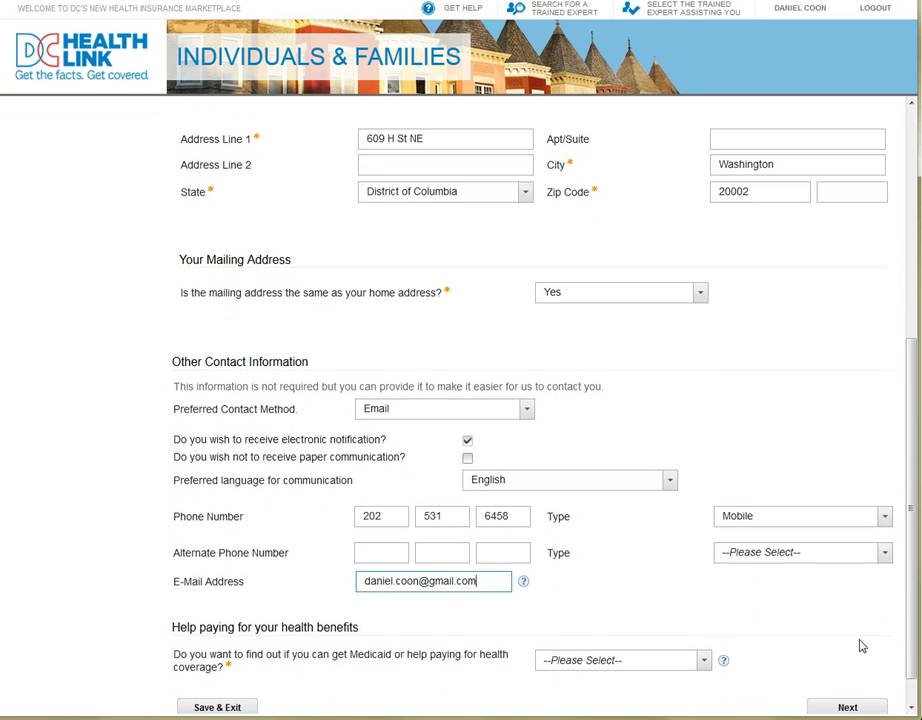
scroll(610, 650, "down", 1)
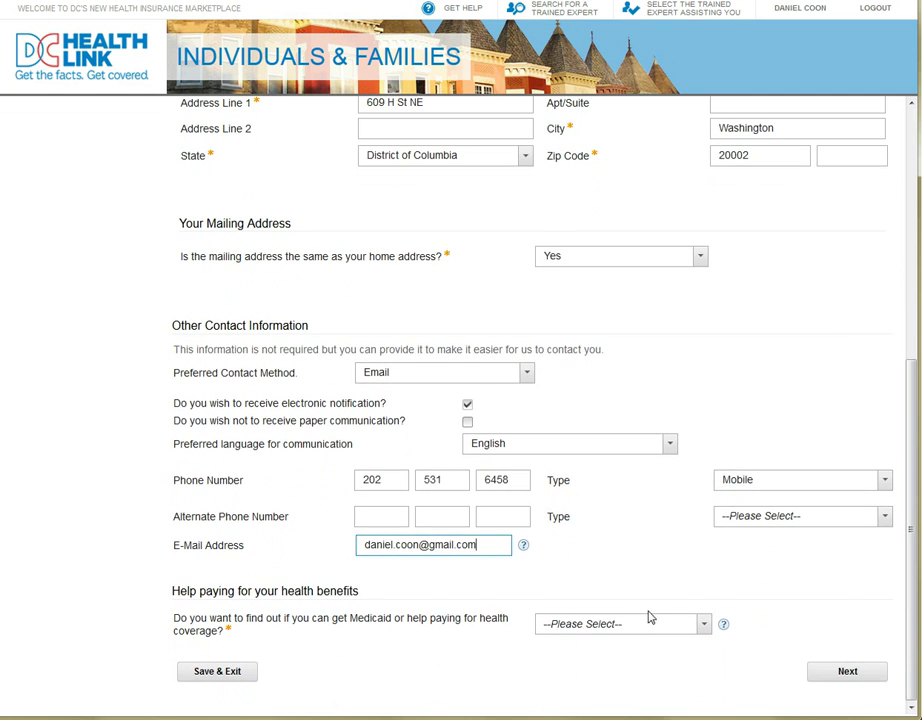
left_click(705, 632)
left_click(683, 679)
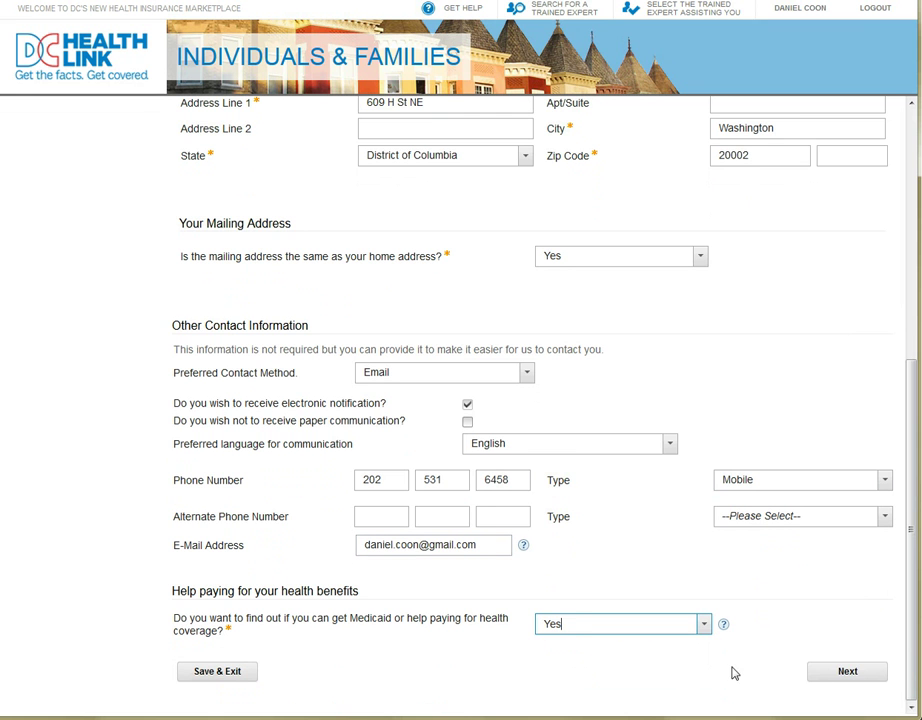
left_click(862, 676)
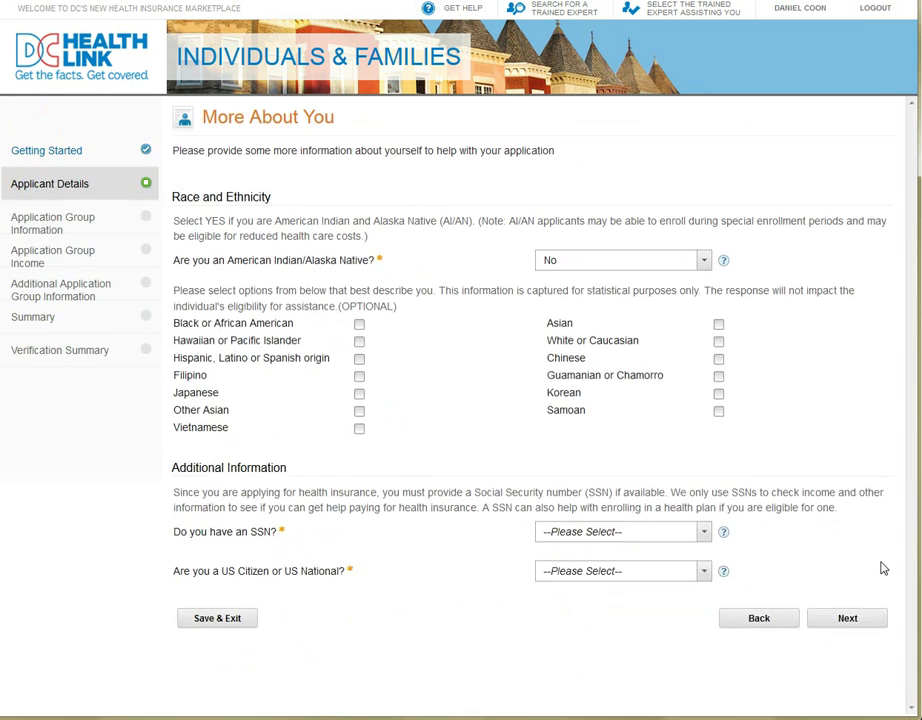
- Answer Yes to having an SSN and enter the applicant's Social Security number
left_click(705, 533)
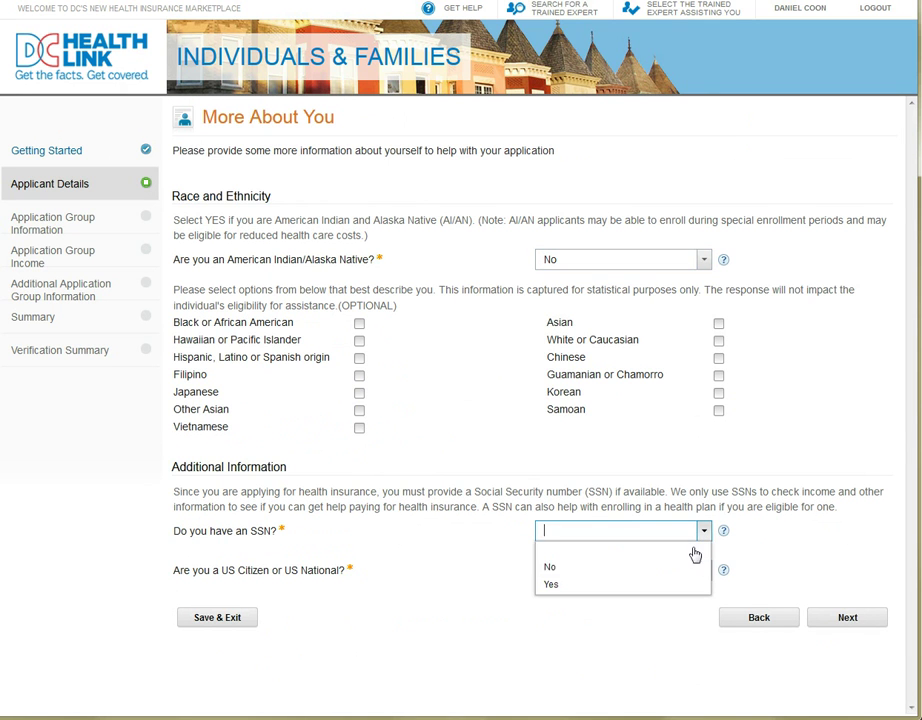
left_click(672, 585)
left_click(669, 577)
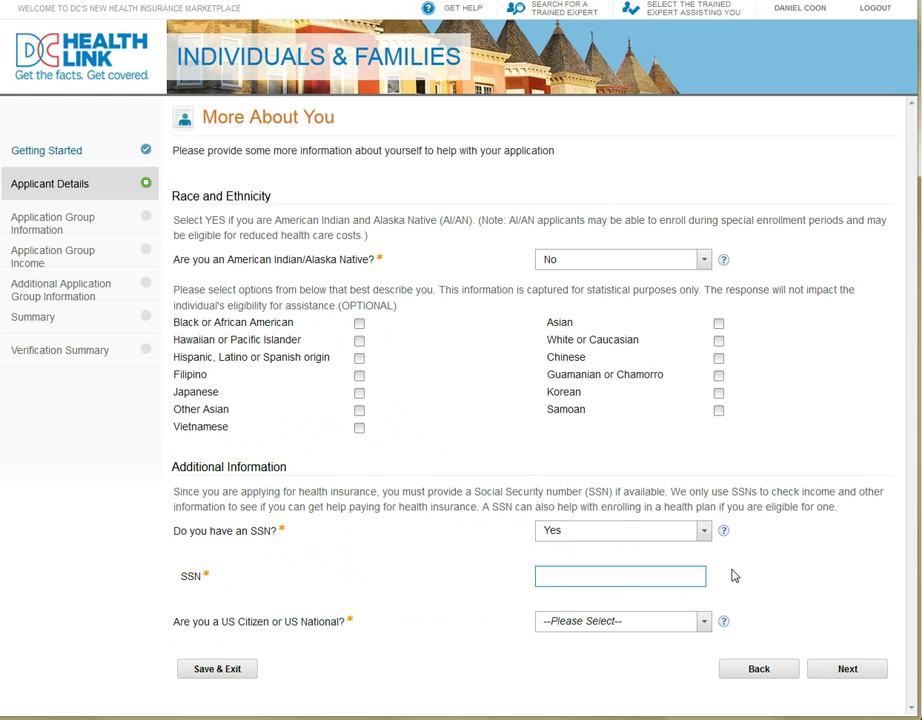
- Mark the applicant a US citizen, not naturalized, and submit the page
left_click(700, 621)
left_click(686, 676)
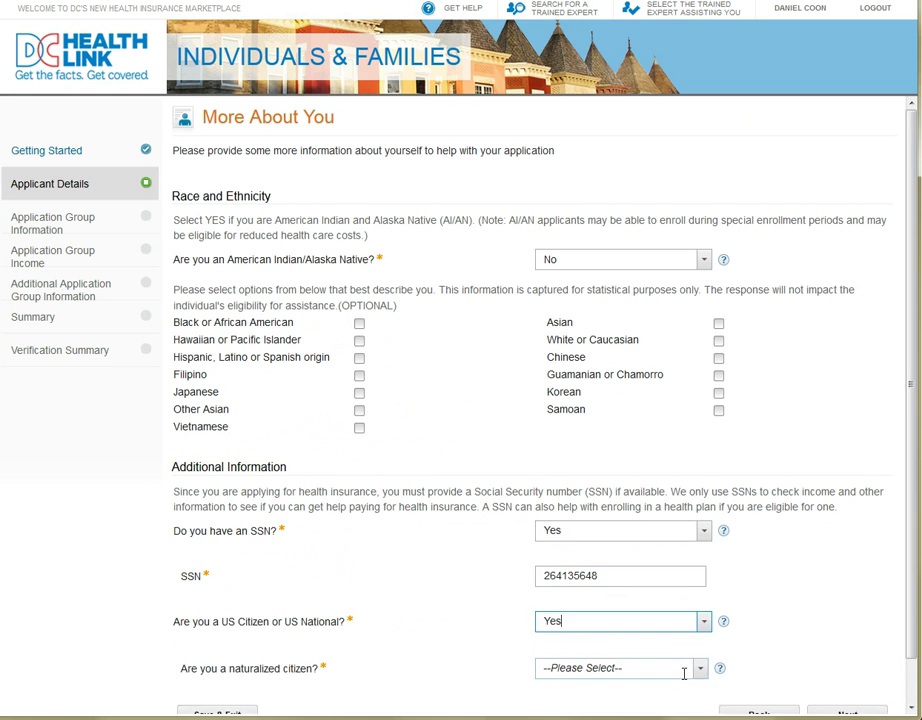
left_click(704, 673)
left_click(698, 632)
scroll(787, 628, "down", 1)
left_click(848, 672)
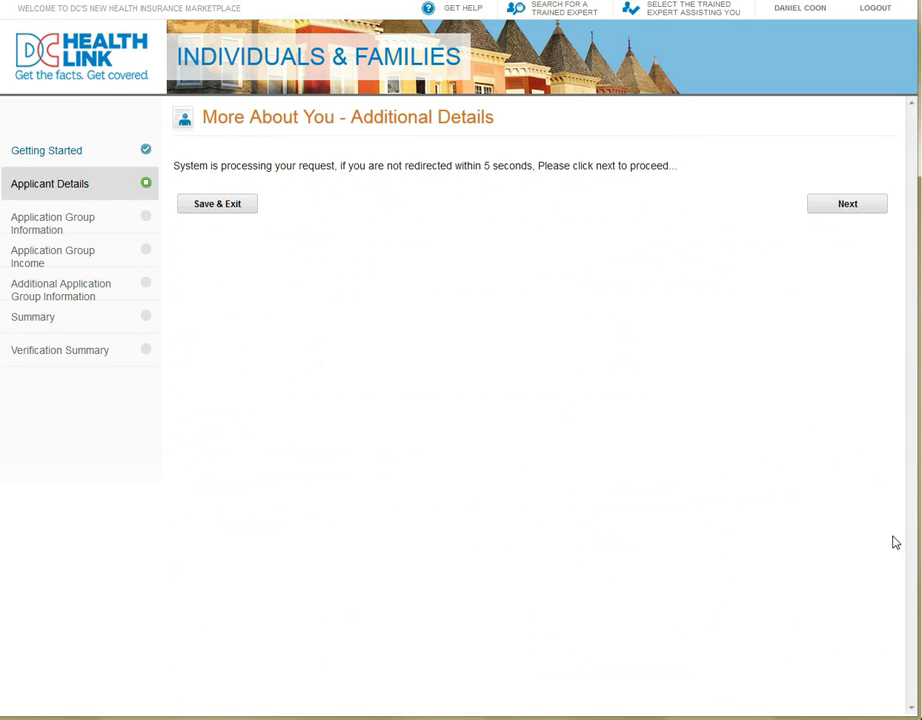
- Continue past the processing notice to the street-name identity question
left_click(827, 199)
left_click(843, 209)
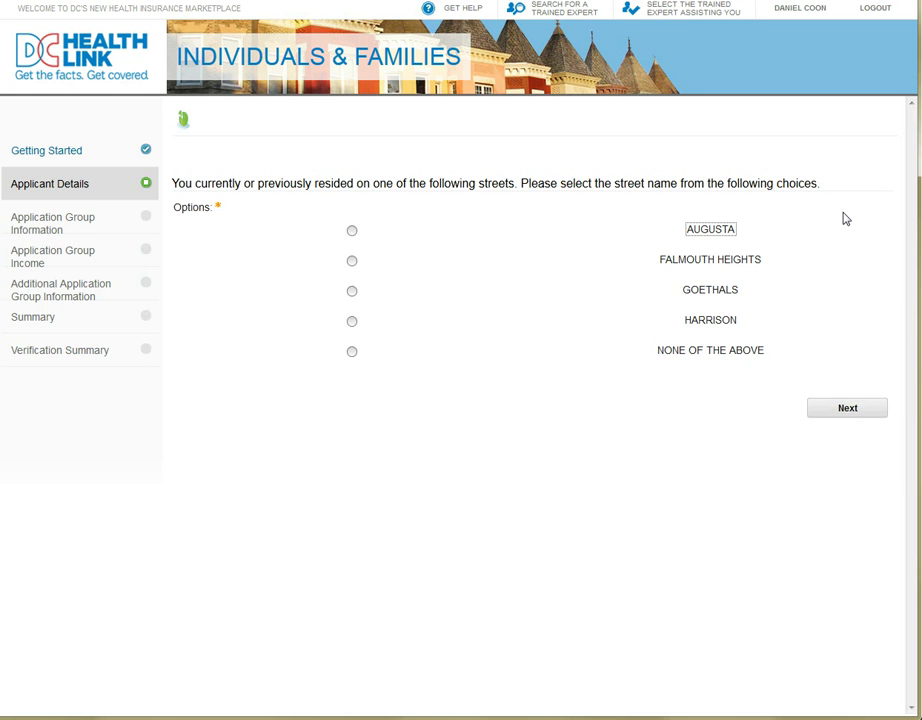
- Answer the identity questions: the listed street, 1985 to 1994, BACHELOR DEGREE, 3 bedrooms
left_click(351, 261)
left_click(850, 409)
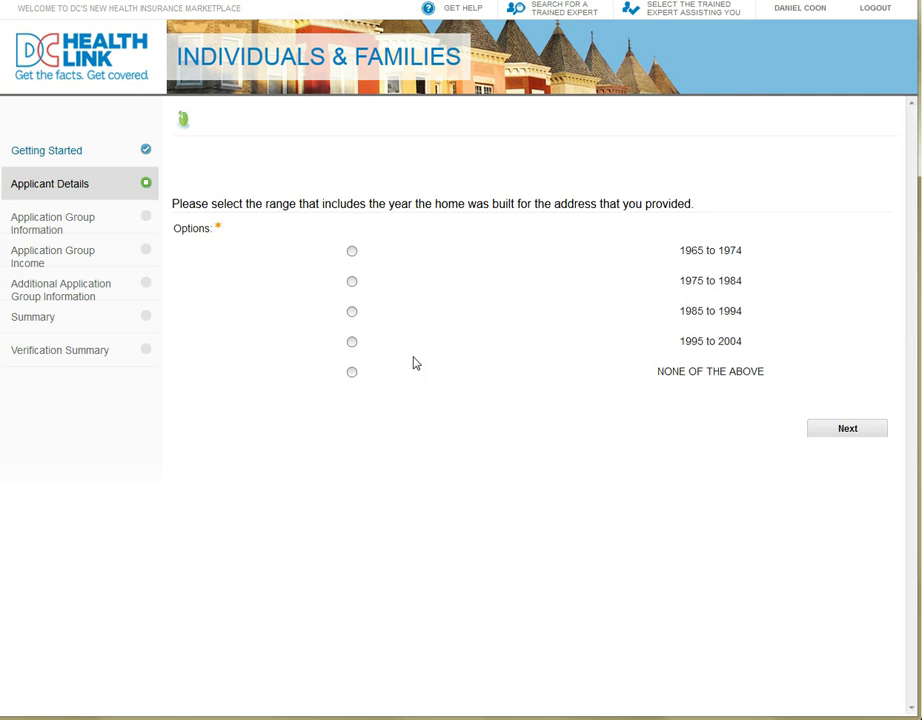
left_click(352, 292)
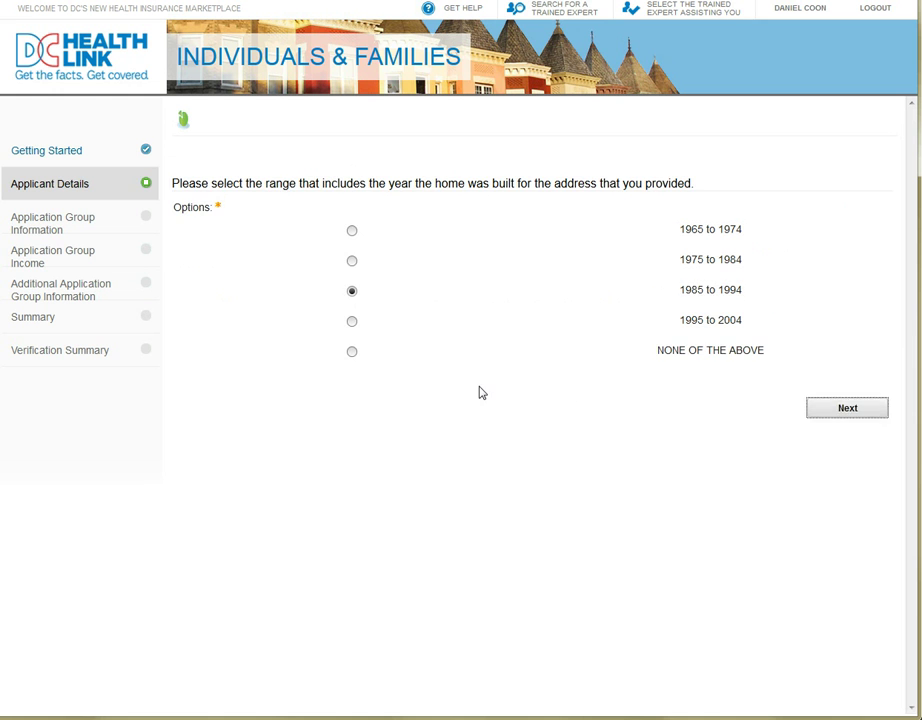
key("Return")
left_click(352, 306)
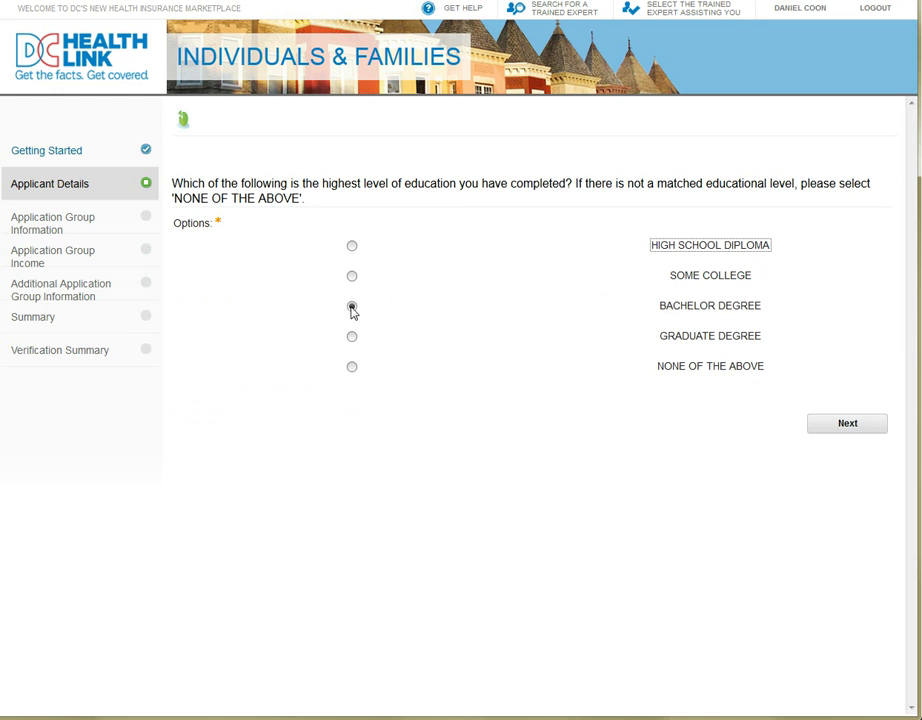
left_click(873, 432)
left_click(352, 276)
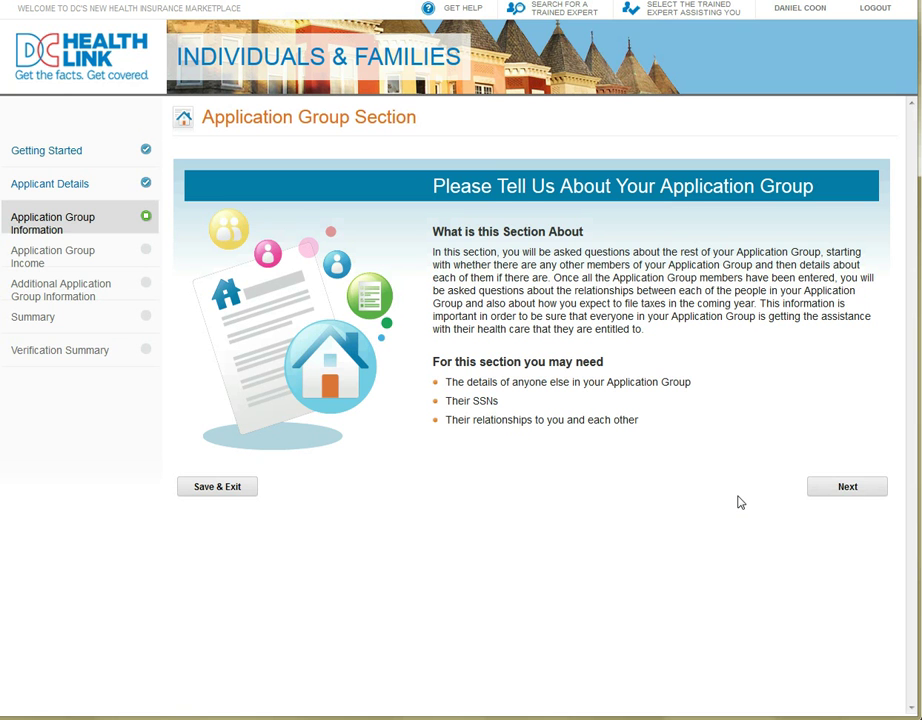
- Start the Application Group section and answer Yes to anyone else in the group
left_click(856, 490)
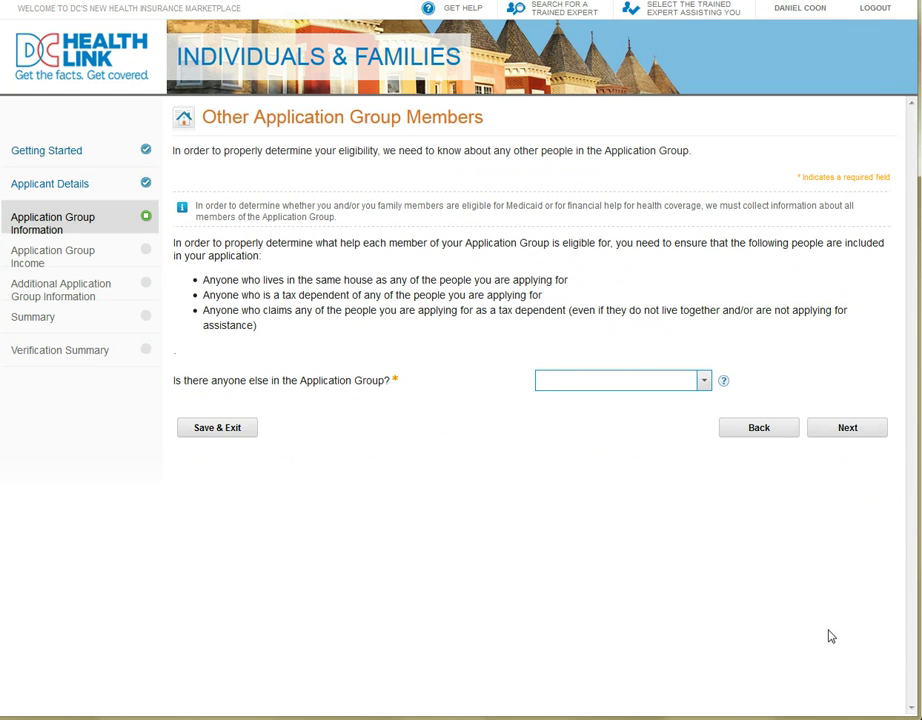
left_click(703, 386)
left_click(703, 384)
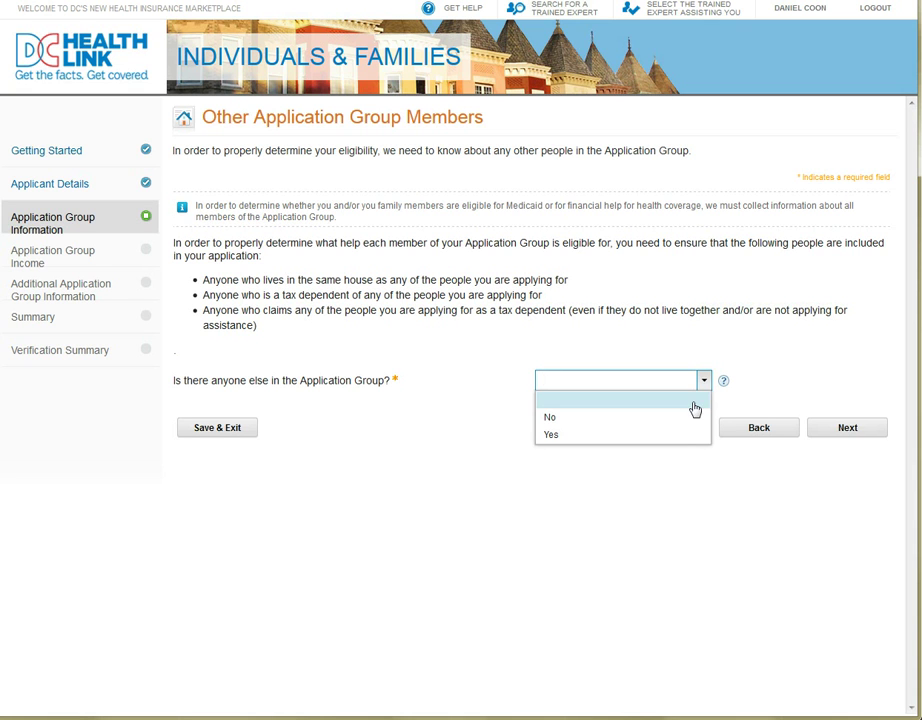
left_click(688, 435)
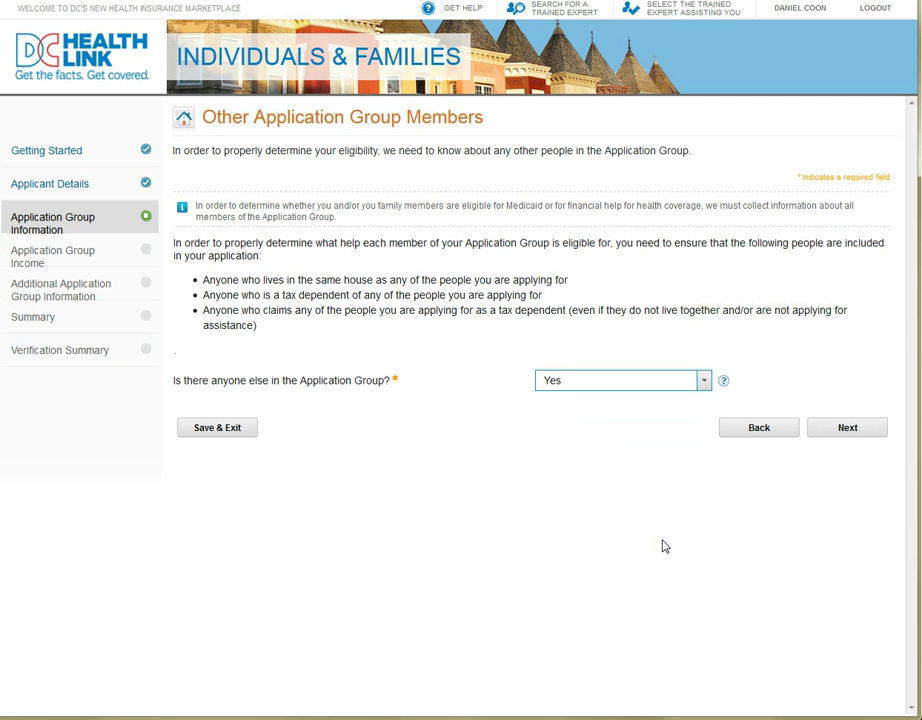
- Enter the second member's first and last name and date of birth, with gender Female
left_click(852, 434)
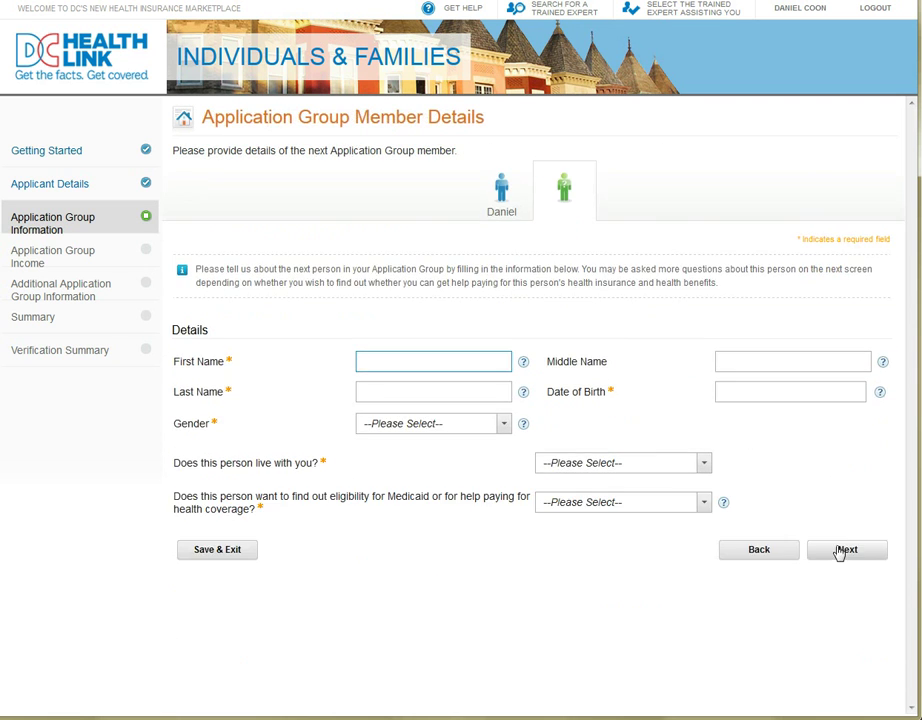
key("Tab")
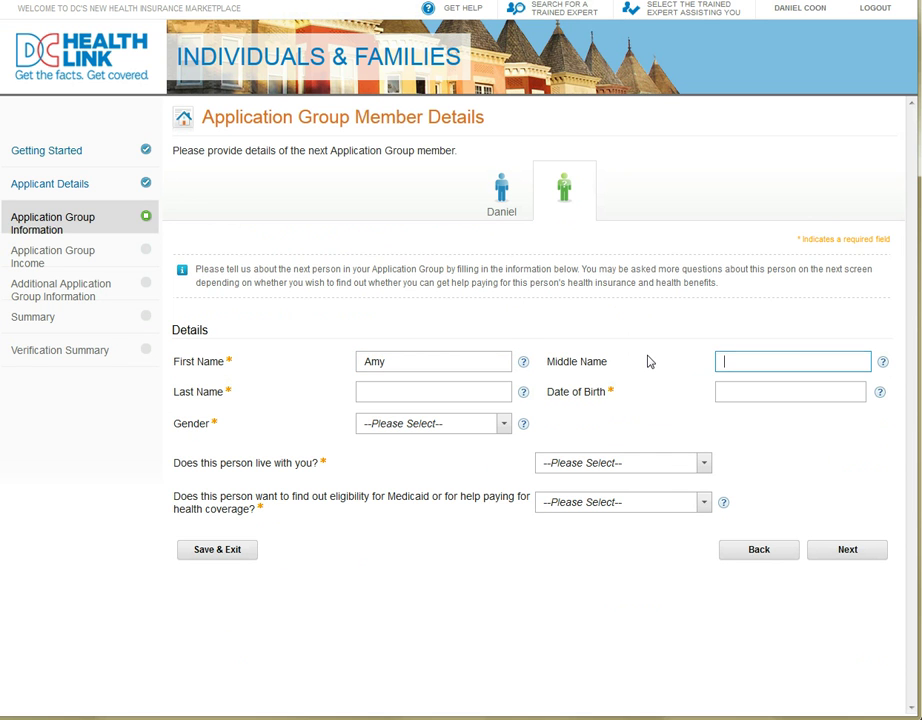
key("Tab")
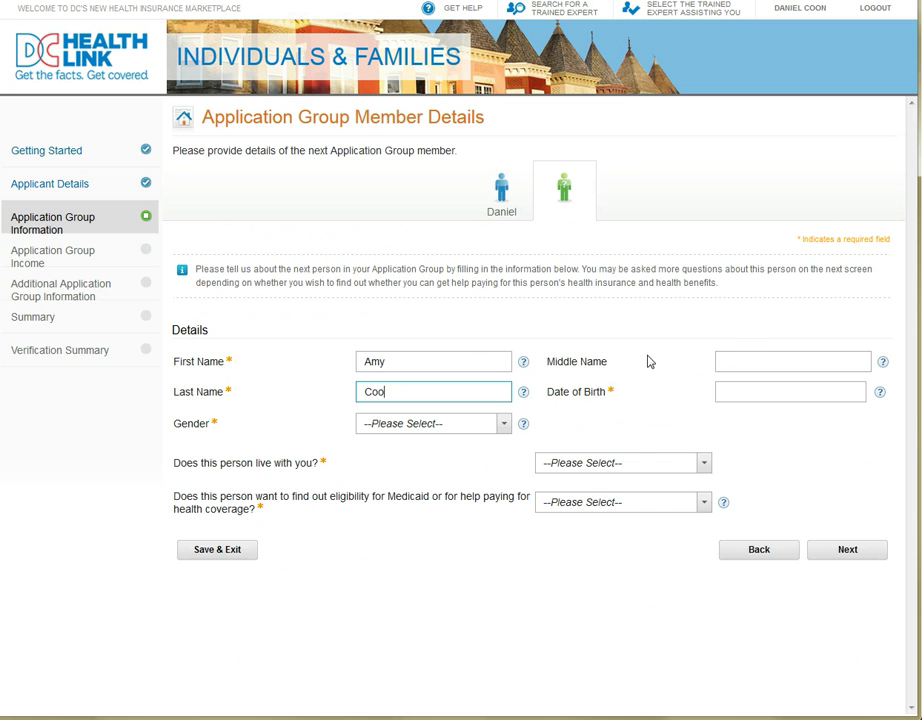
left_click(743, 391)
type("9/1")
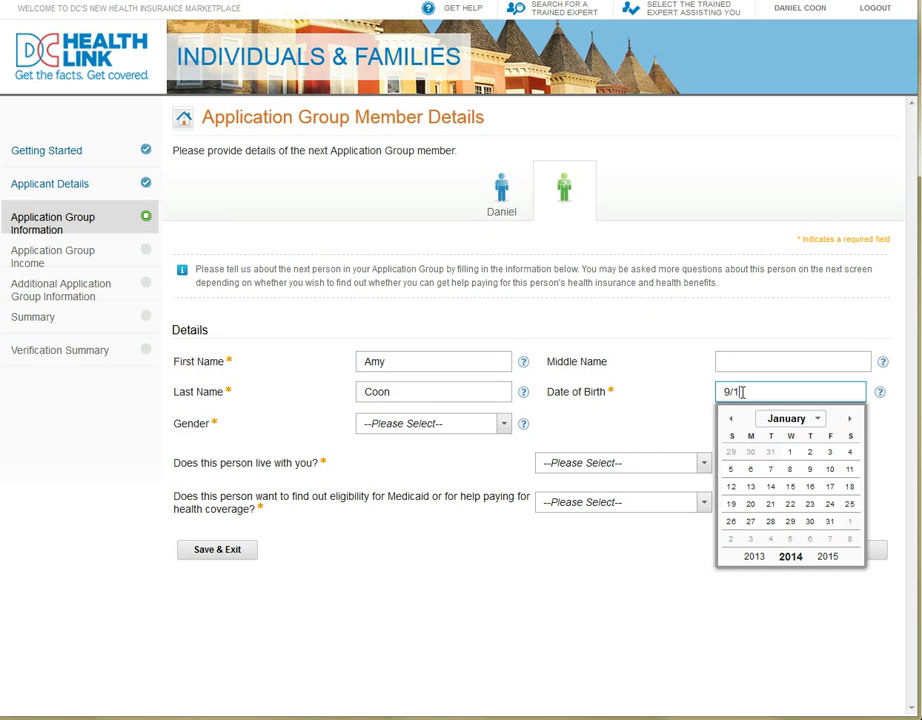
type("/1972")
left_click(503, 424)
left_click(466, 462)
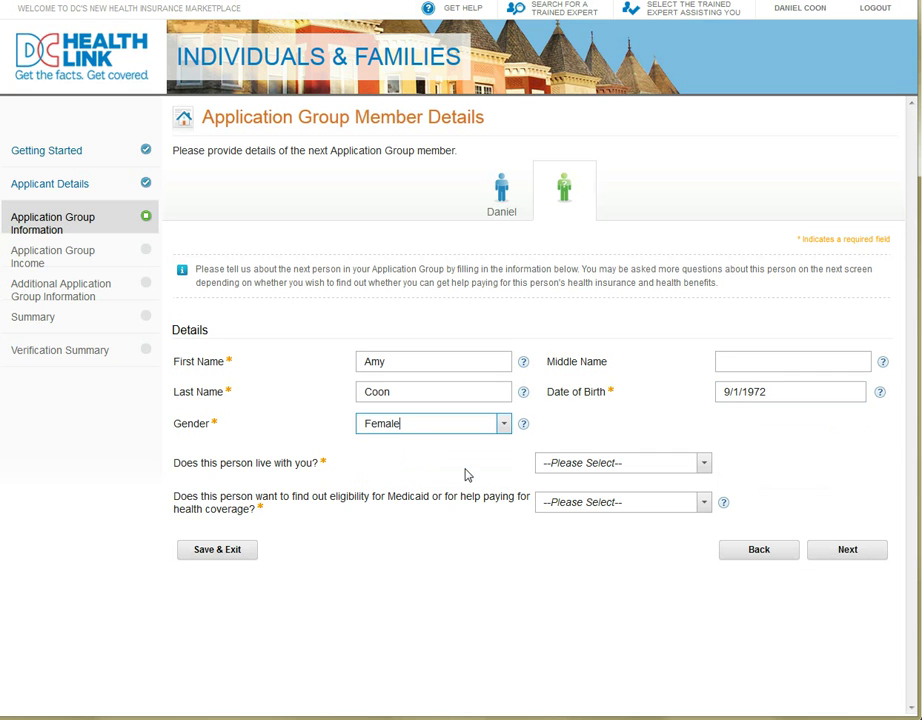
- Answer Yes to living with the applicant and to coverage-help eligibility, then submit
left_click(705, 465)
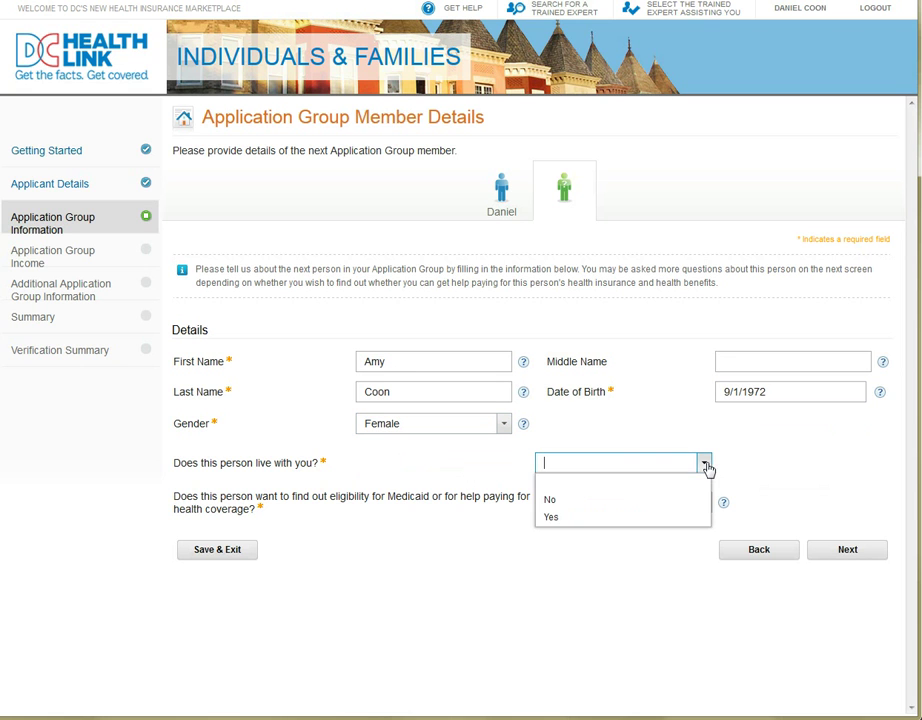
left_click(668, 524)
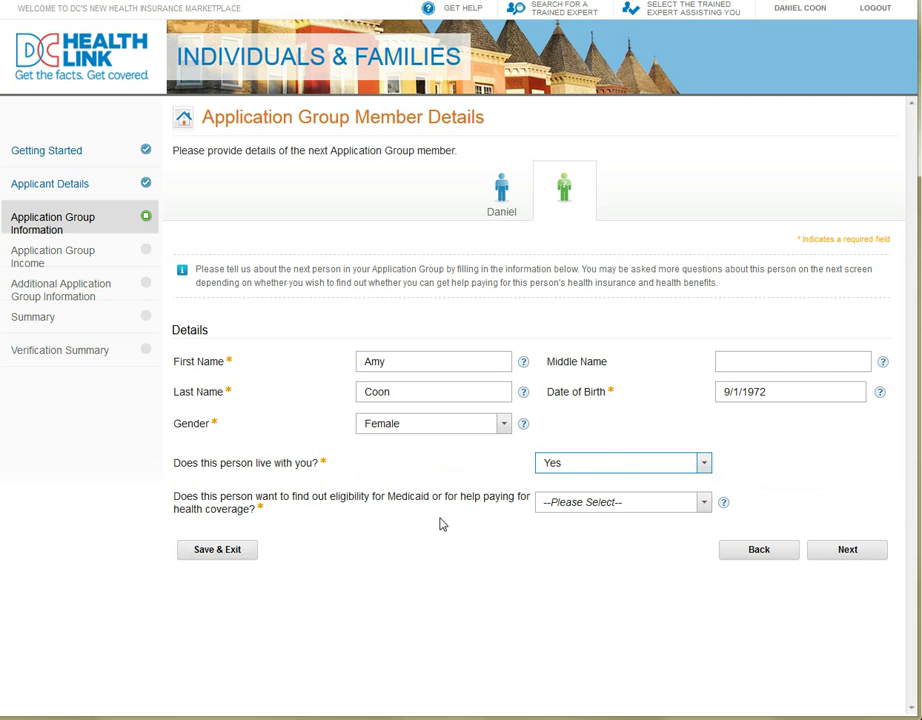
left_click(703, 506)
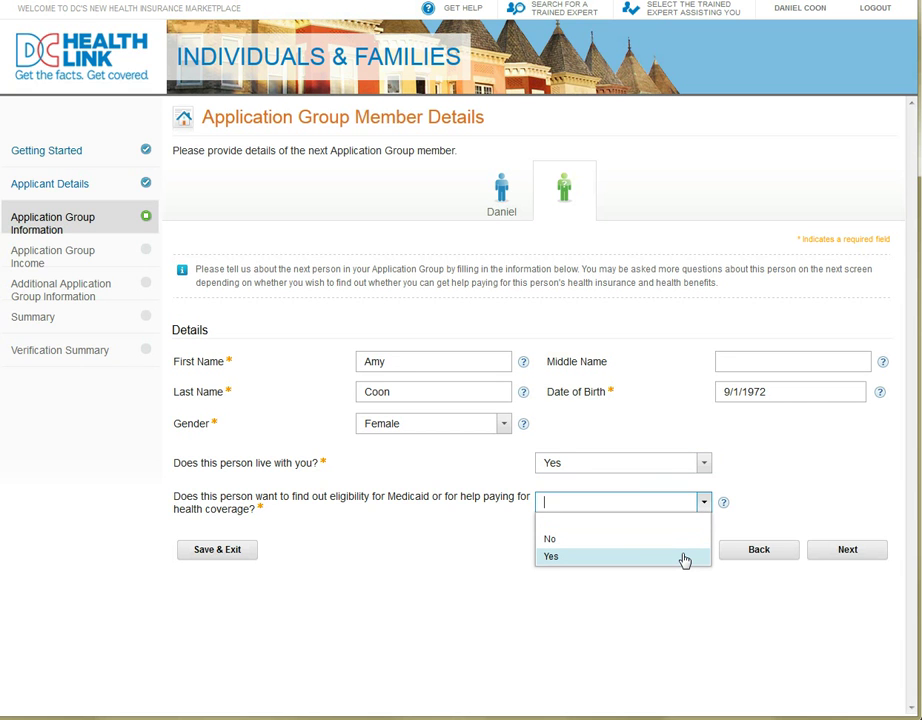
left_click(683, 556)
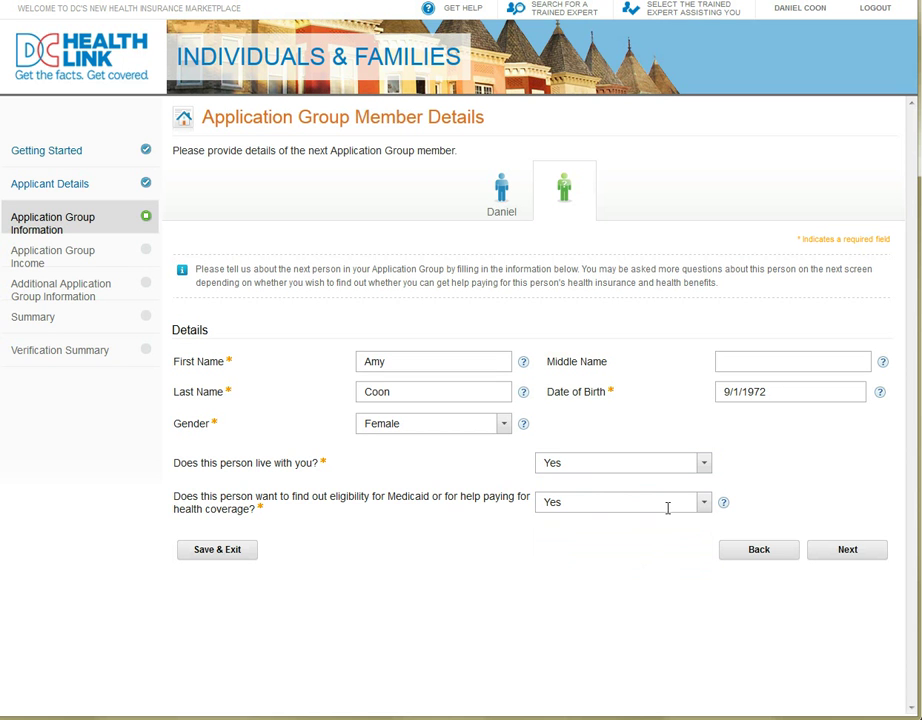
left_click(855, 552)
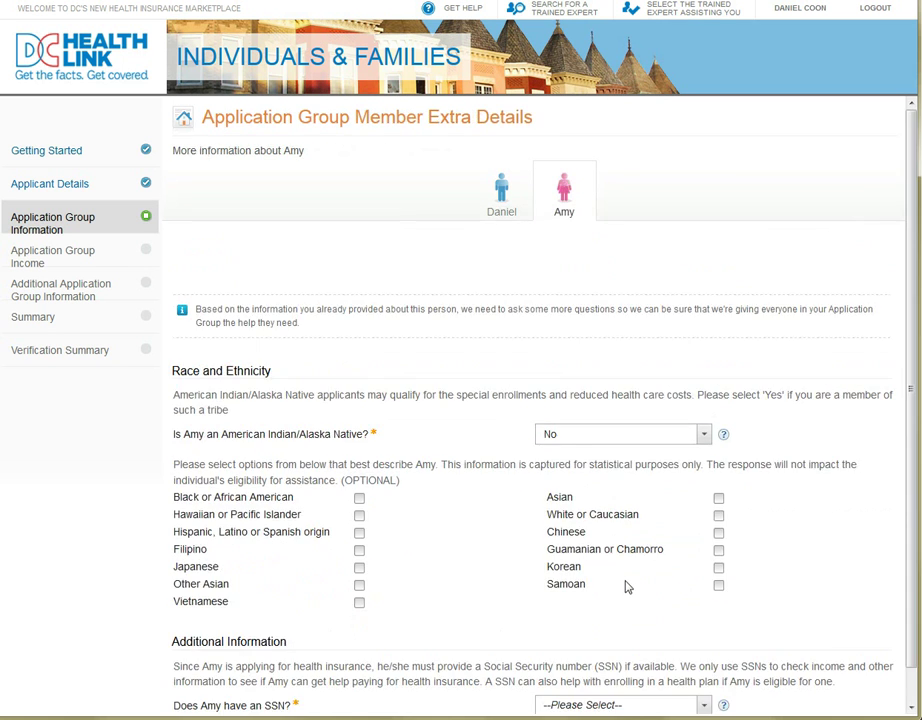
- Answer Yes to the second member having an SSN and enter the member's Social Security number
scroll(720, 590, "down", 2)
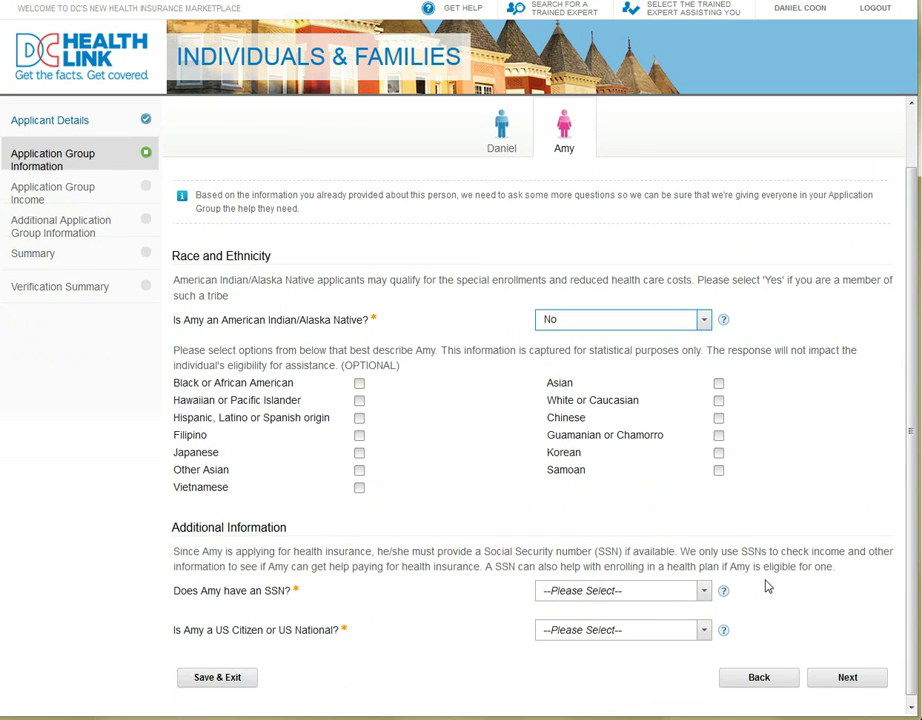
left_click(700, 589)
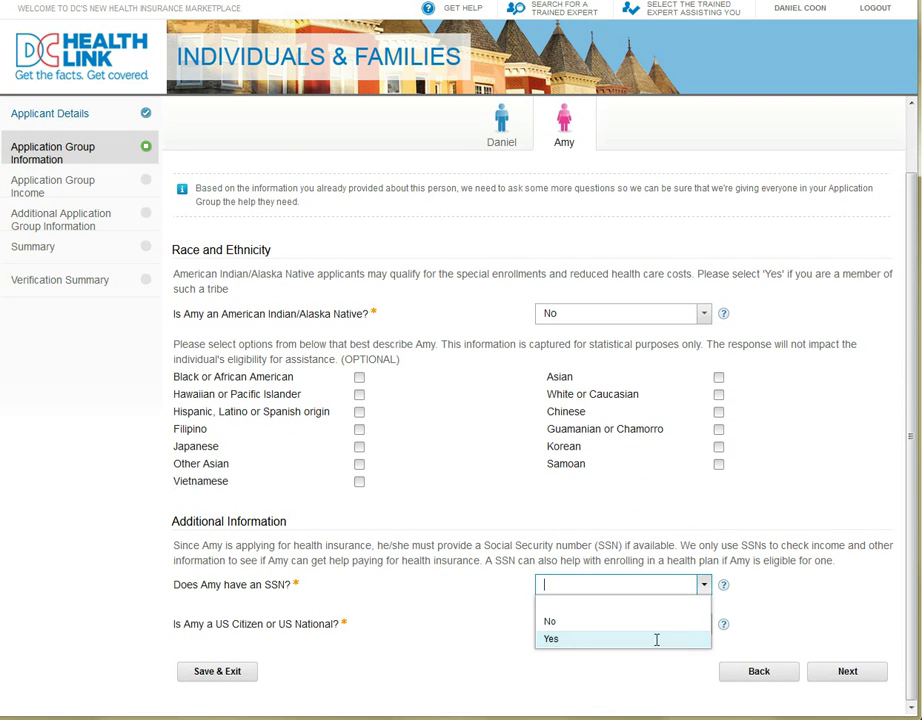
left_click(661, 640)
left_click(622, 630)
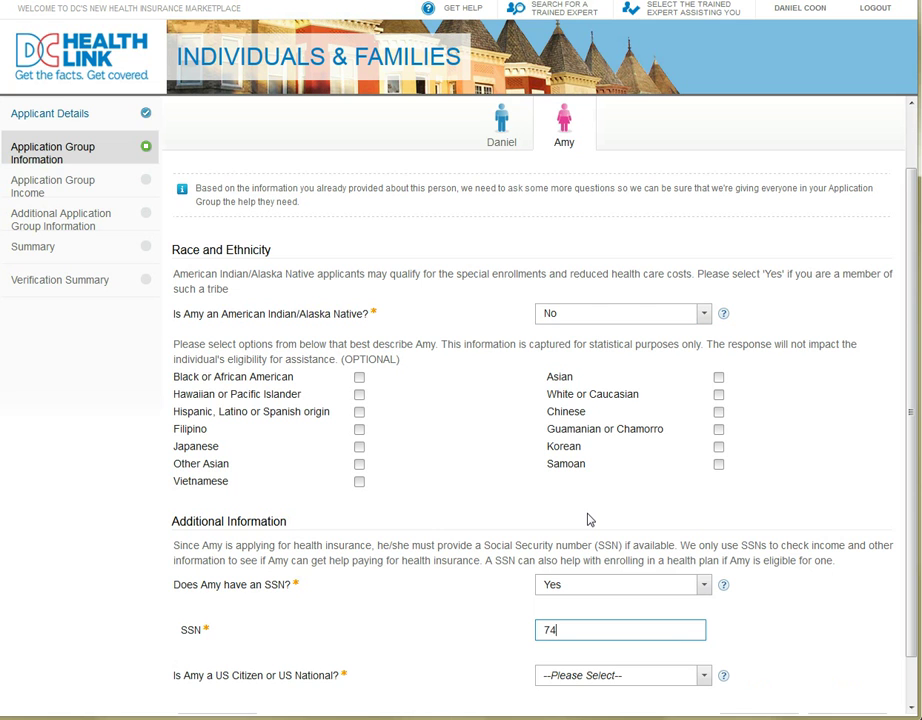
- Mark the member as a US citizen and set naturalized citizen to No
scroll(775, 651, "down", 1)
left_click(705, 628)
left_click(644, 679)
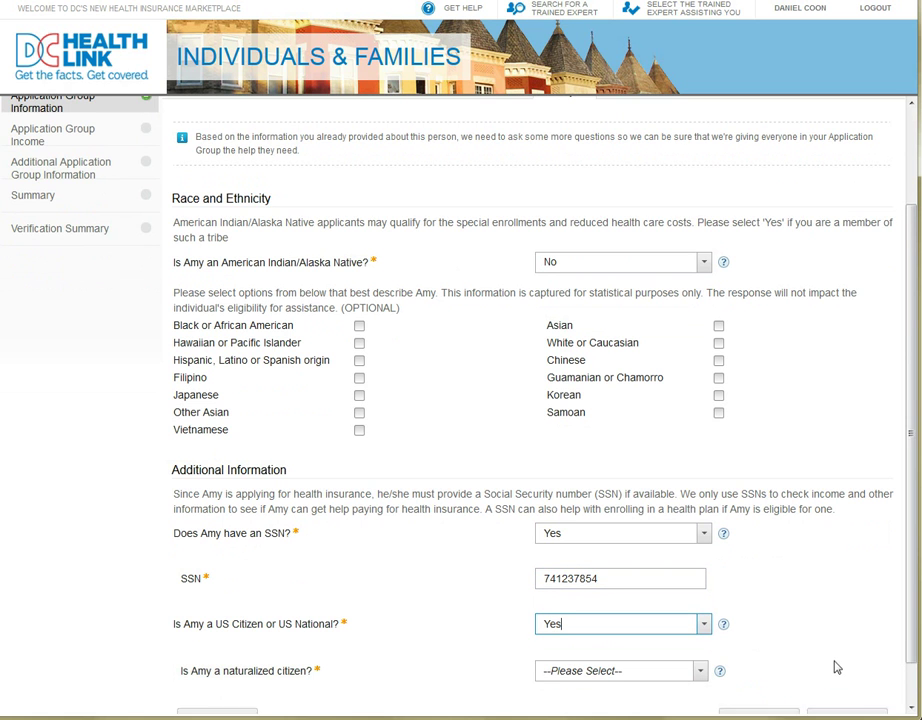
scroll(725, 560, "down", 1)
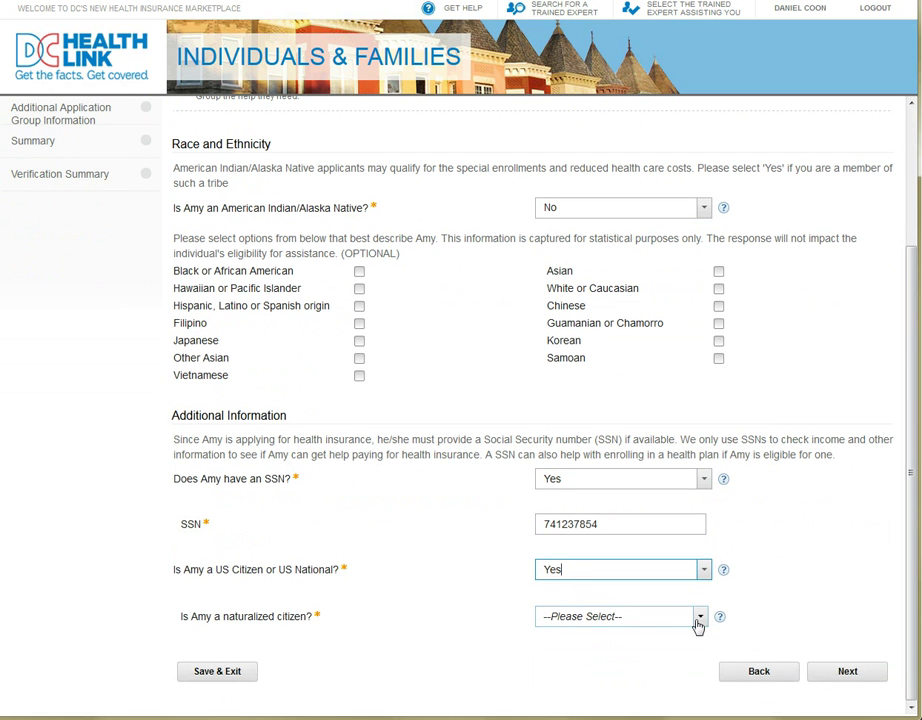
left_click(697, 626)
left_click(658, 669)
left_click(701, 627)
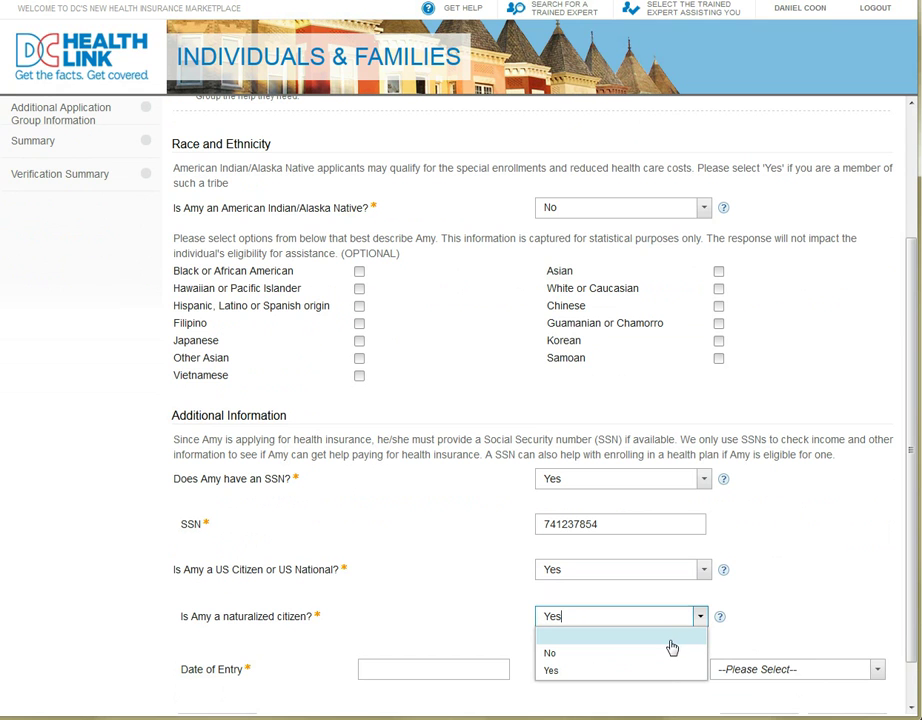
left_click(790, 598)
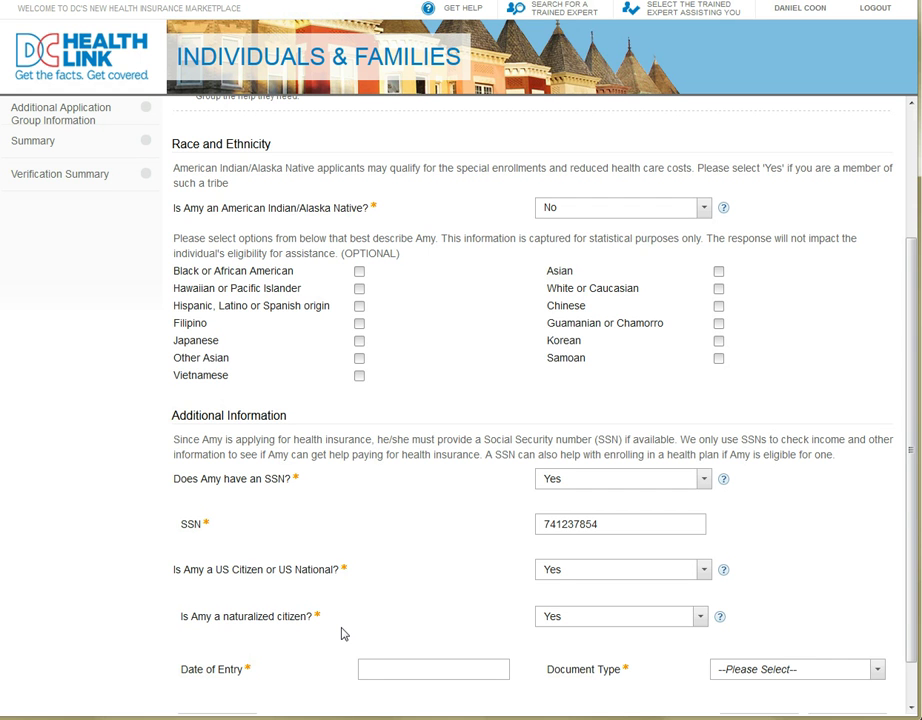
scroll(342, 634, "down", 2)
left_click(703, 599)
left_click(648, 621)
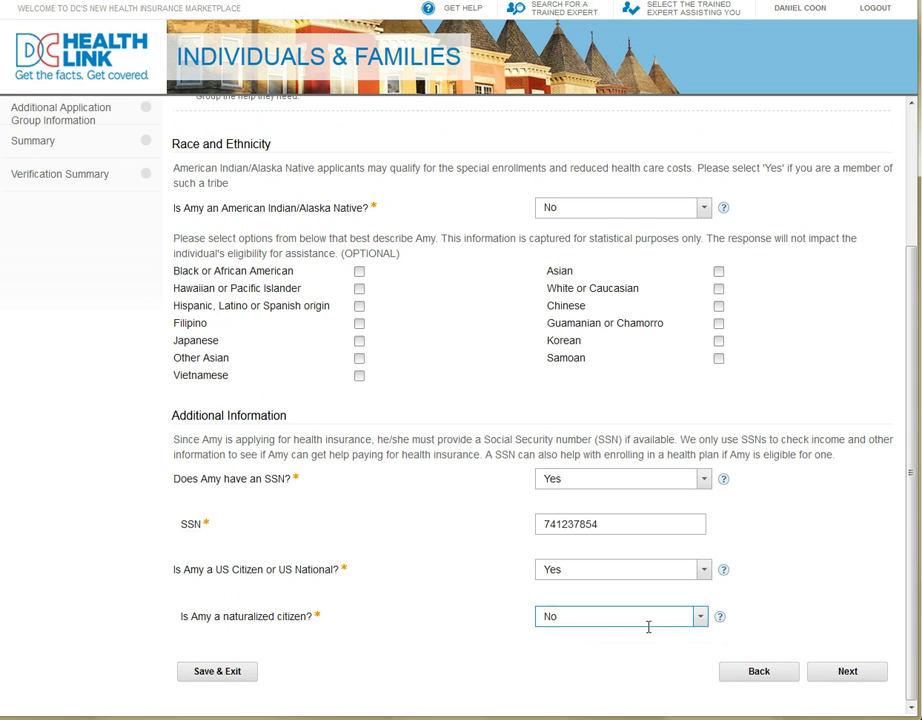
- Submit the member's remaining details and pregnancy answer, then answer No to adding more people
left_click(856, 678)
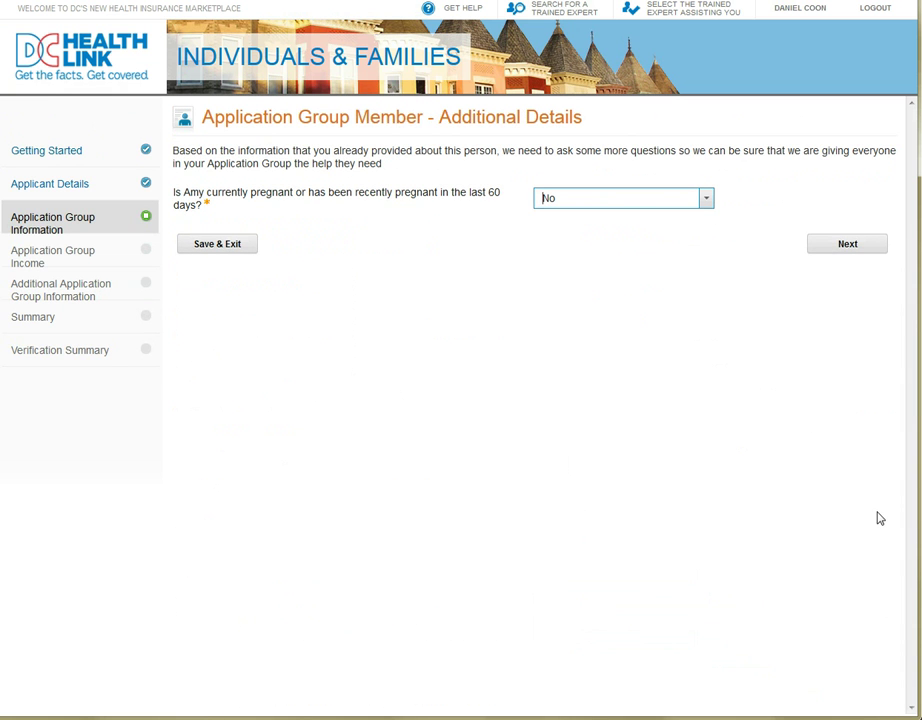
left_click(878, 254)
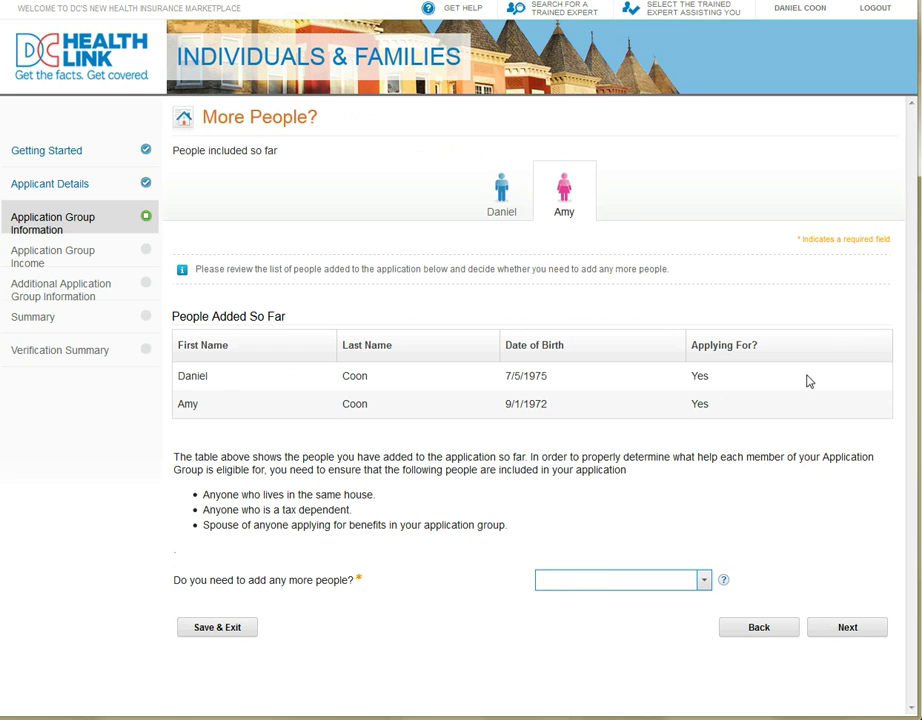
left_click(702, 584)
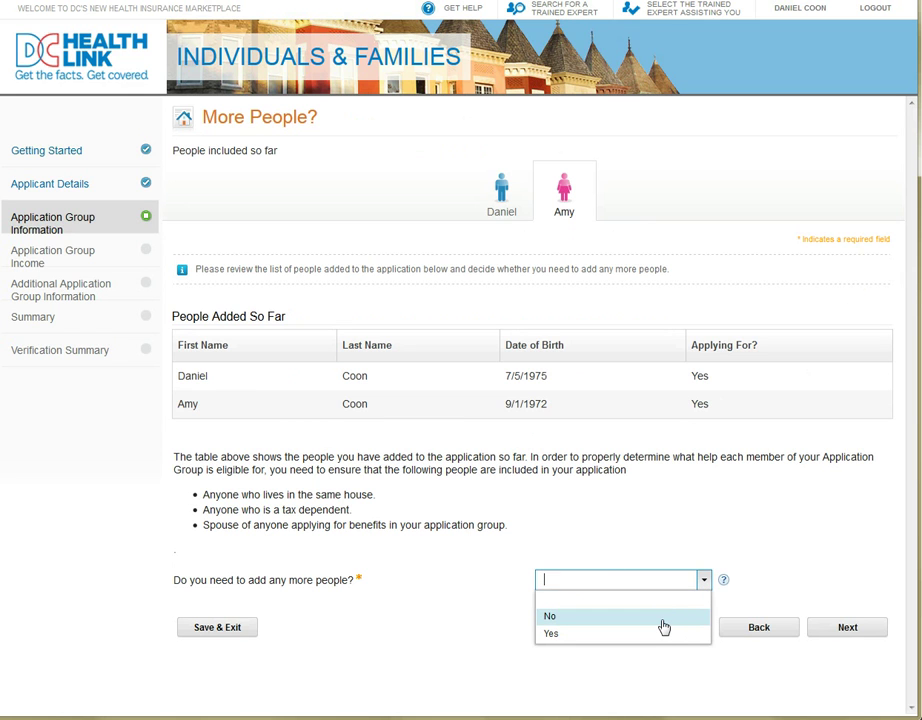
left_click(662, 617)
left_click(836, 633)
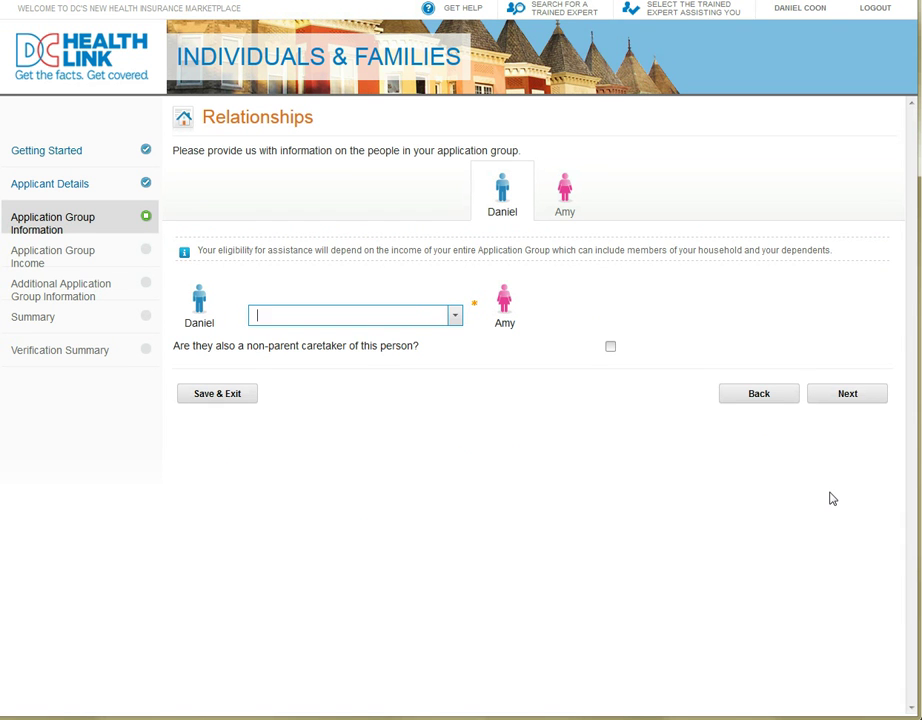
- Set the applicant's relationship to 'Is the Spouse of' and continue to Tax Filer Information
left_click(455, 316)
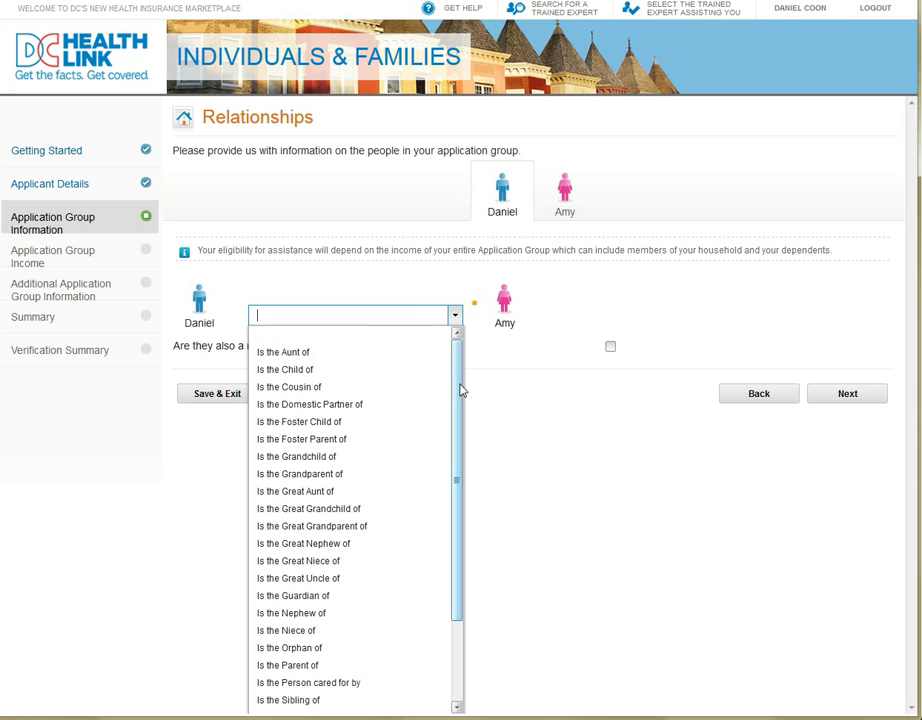
left_click_drag(458, 391, 453, 521)
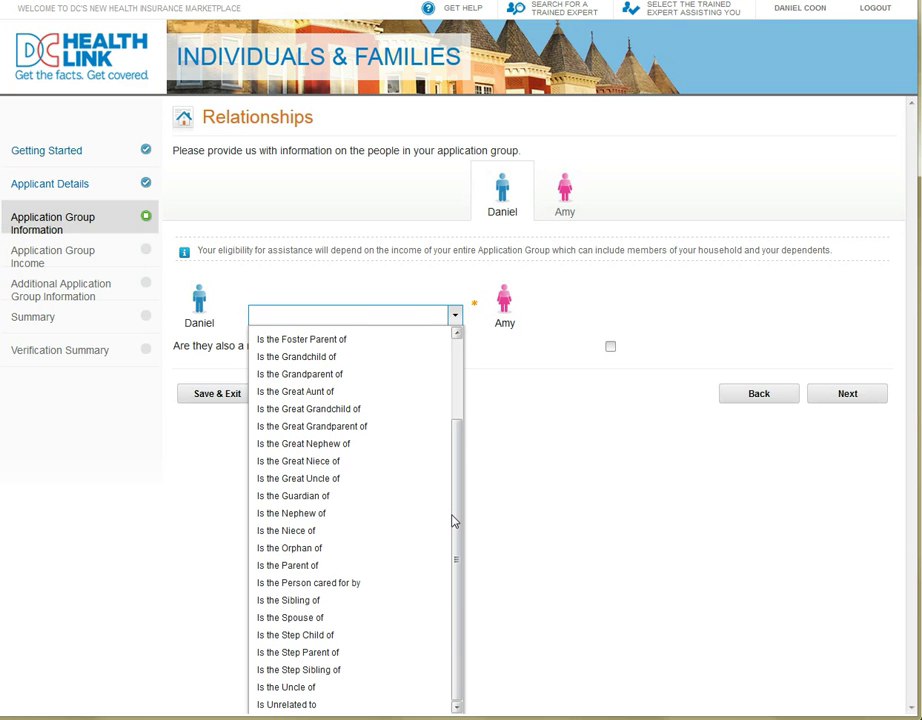
left_click(349, 619)
left_click(844, 395)
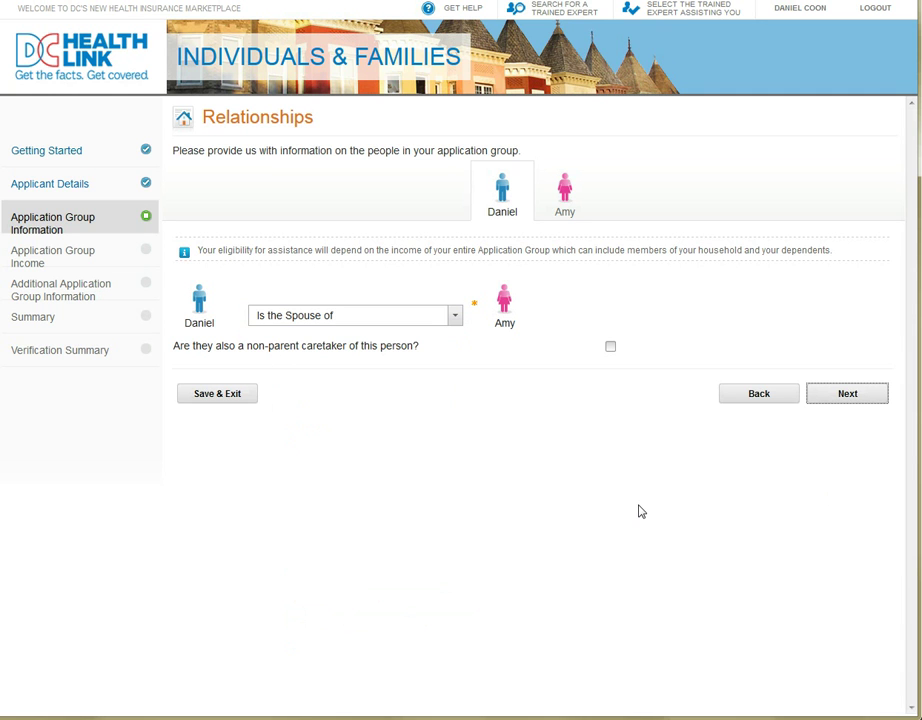
left_click(845, 396)
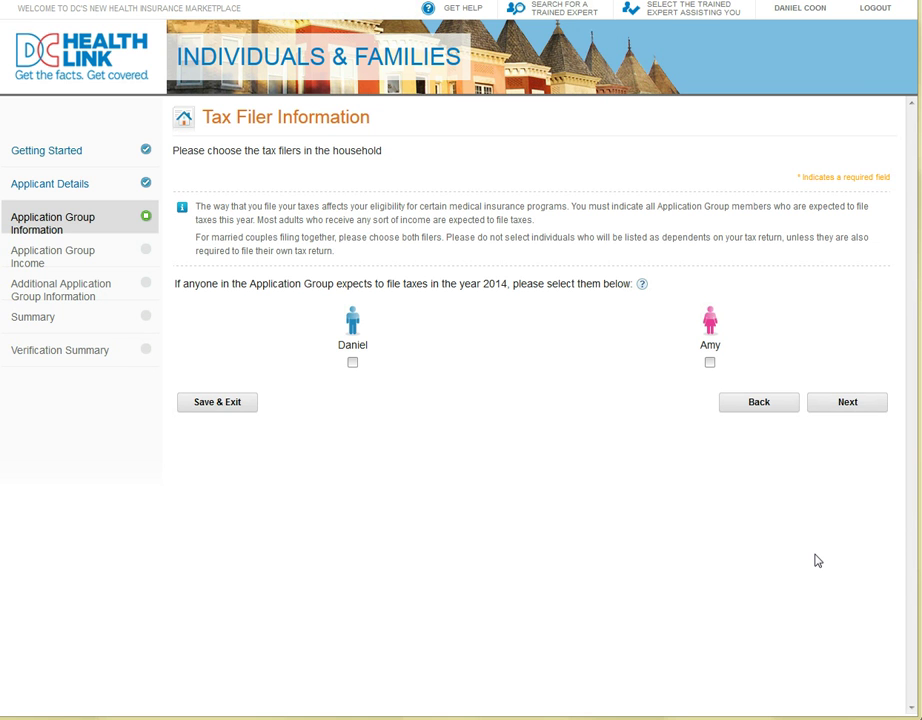
- Tick the applicant and spouse as 2014 tax filers and continue to Tax Filing Status
left_click(354, 368)
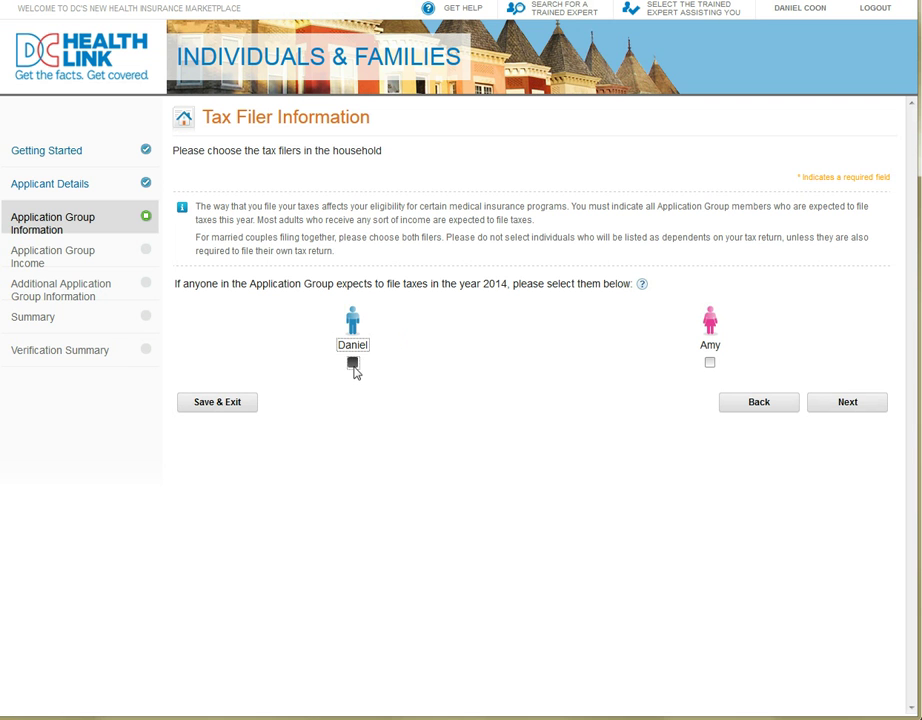
left_click(711, 364)
left_click(856, 410)
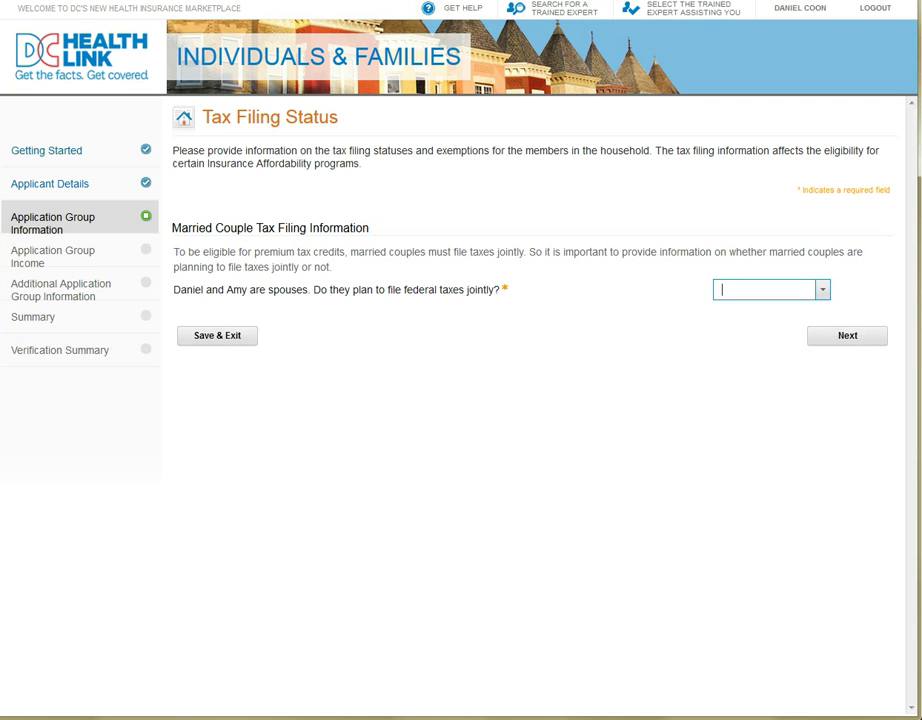
- Answer Yes to filing jointly and scroll through the Application Group Summary
left_click(822, 289)
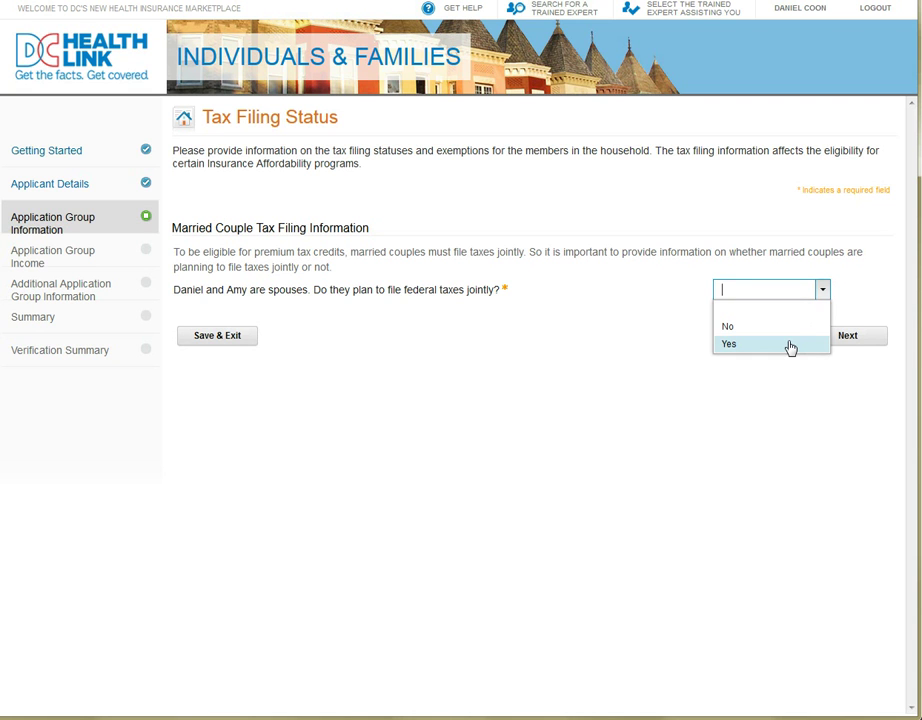
left_click(790, 345)
left_click(847, 335)
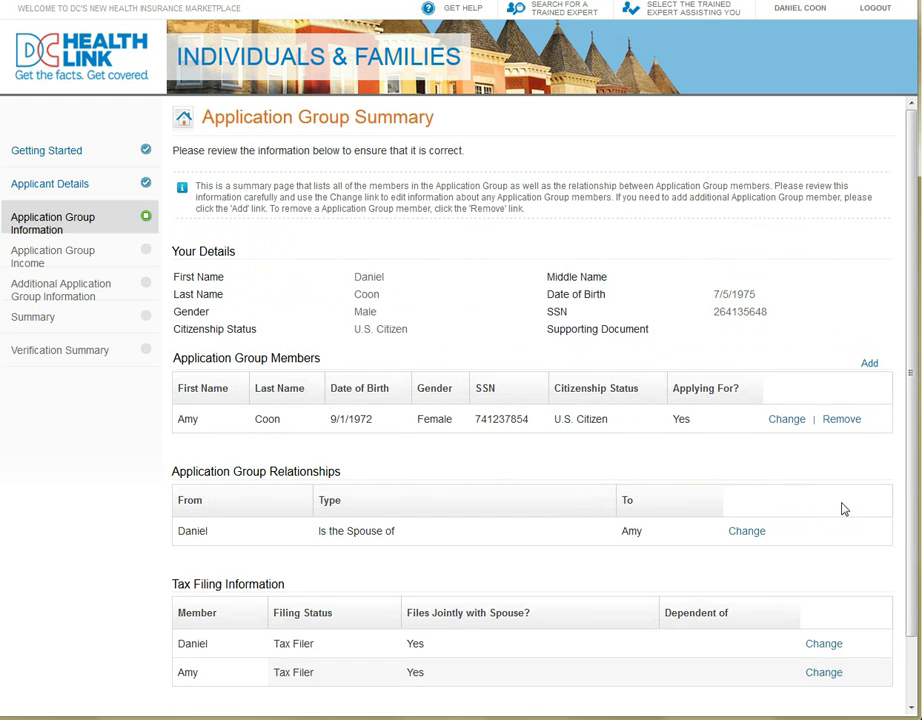
scroll(855, 520, "down", 2)
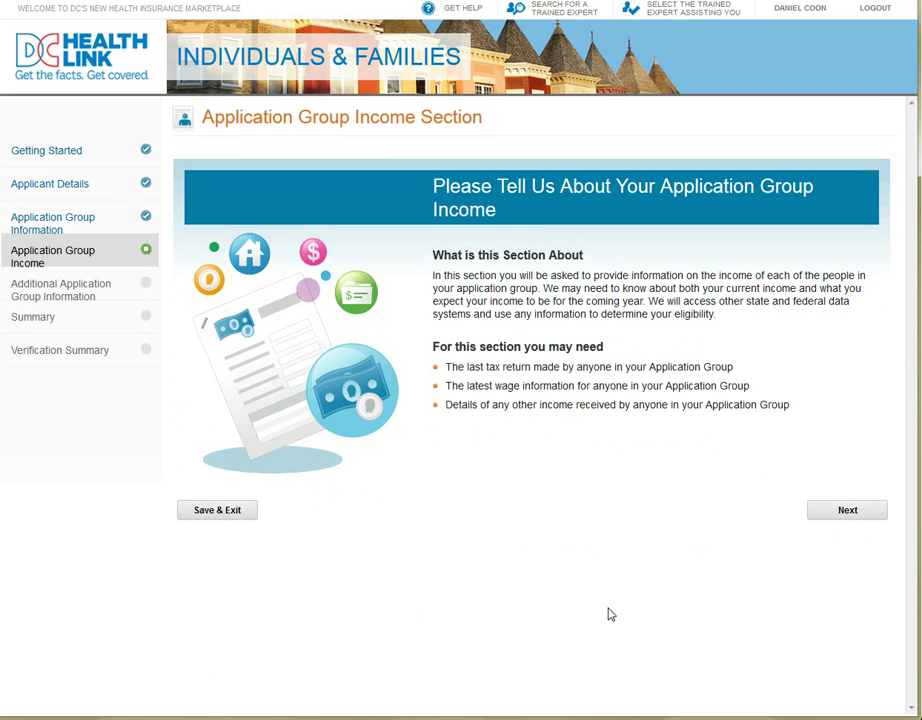
- Enter the income section and answer Yes that the applicant has income
left_click(876, 517)
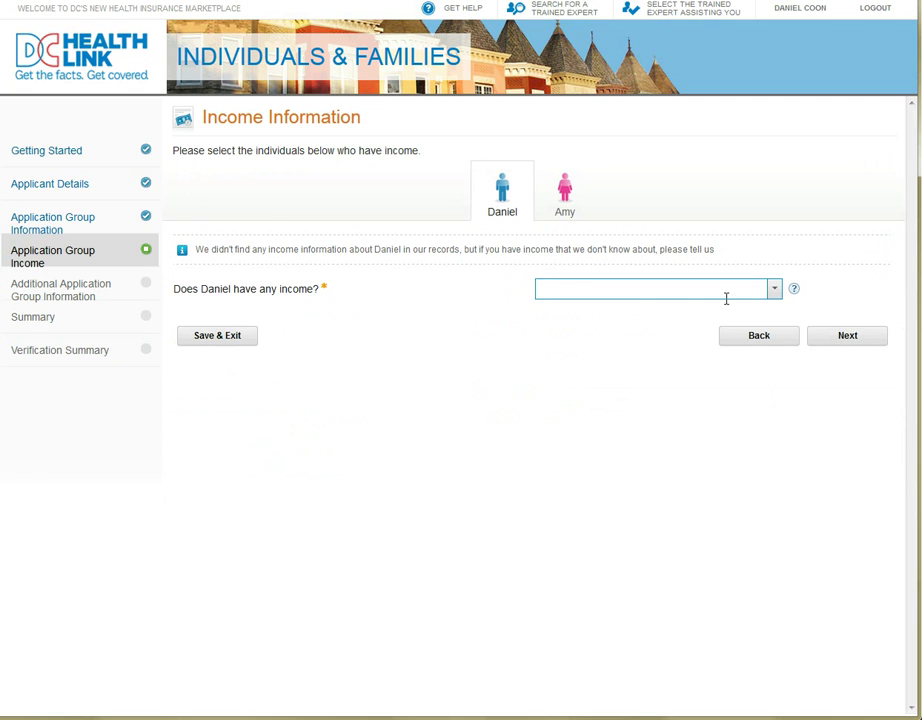
left_click(778, 294)
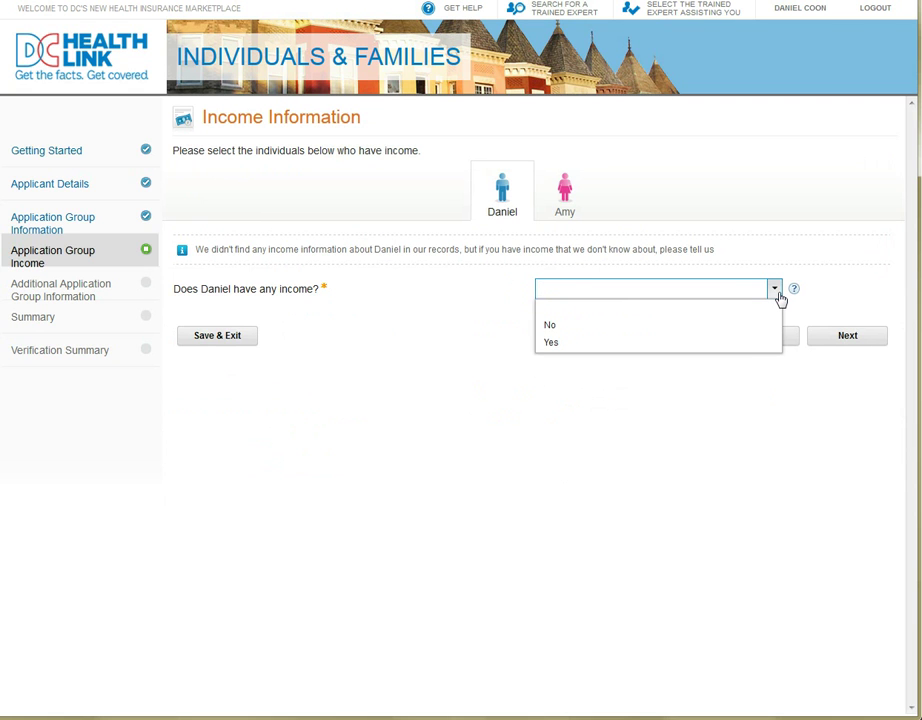
left_click(747, 343)
left_click(860, 340)
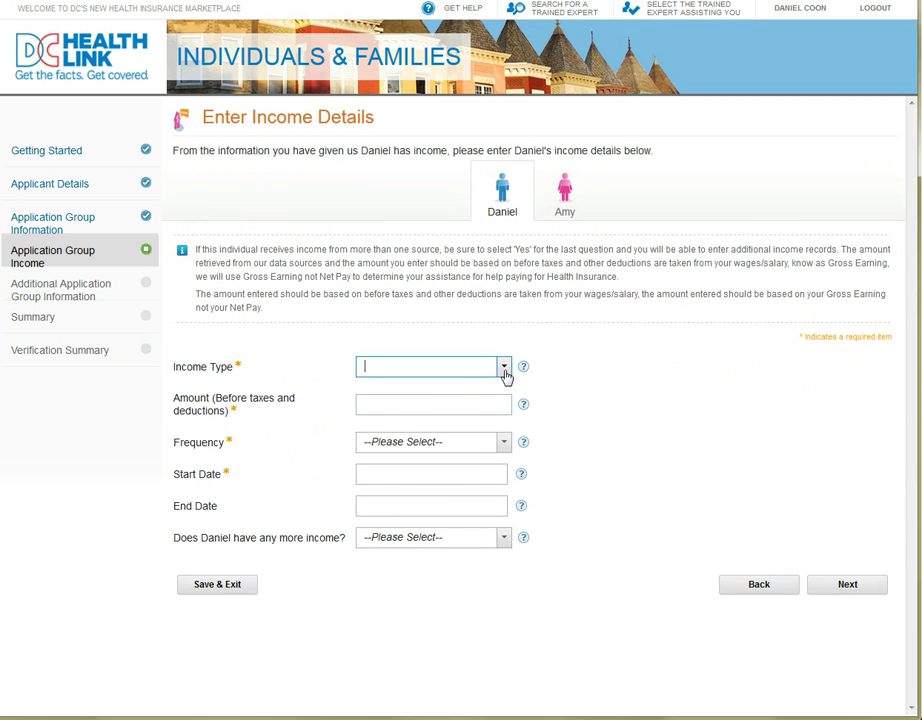
- Record Wages and Salaries on a W2 Tax Form from employer Trader J, amount 25000
left_click(505, 372)
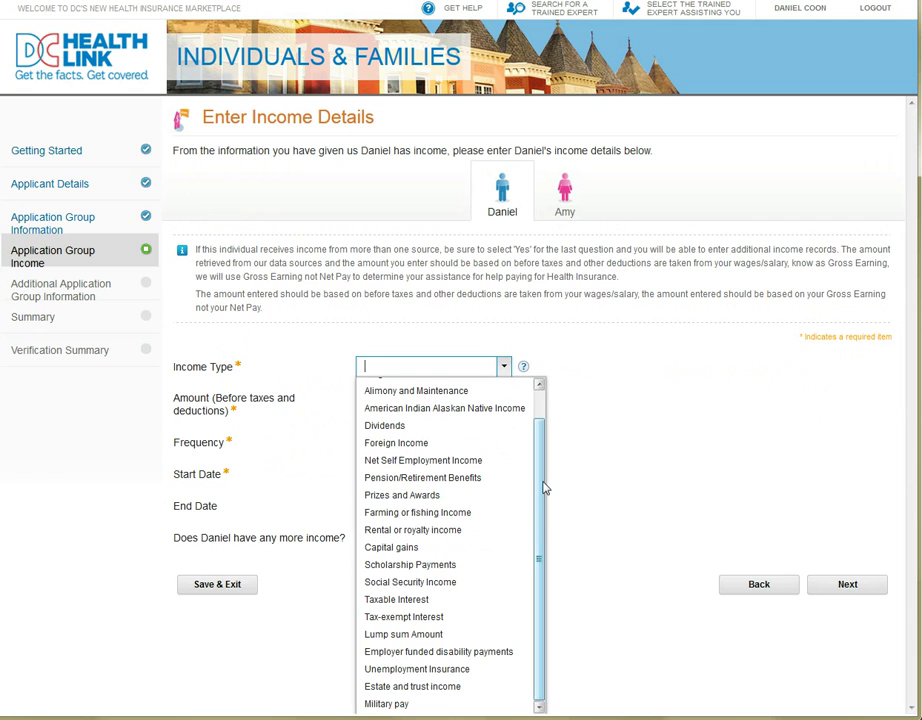
left_click_drag(543, 530, 545, 427)
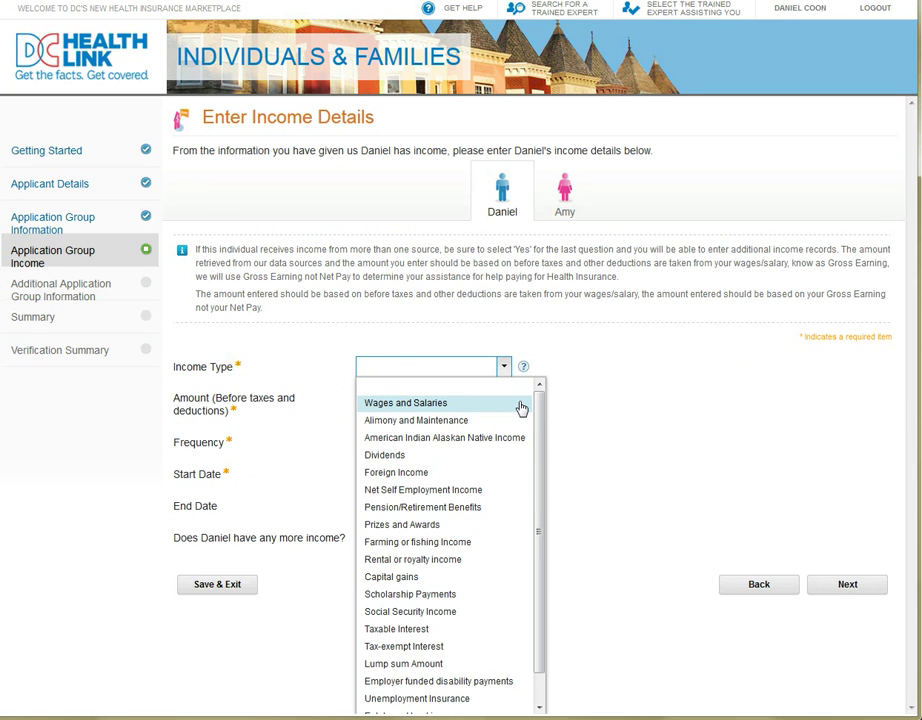
left_click(521, 405)
left_click(869, 418)
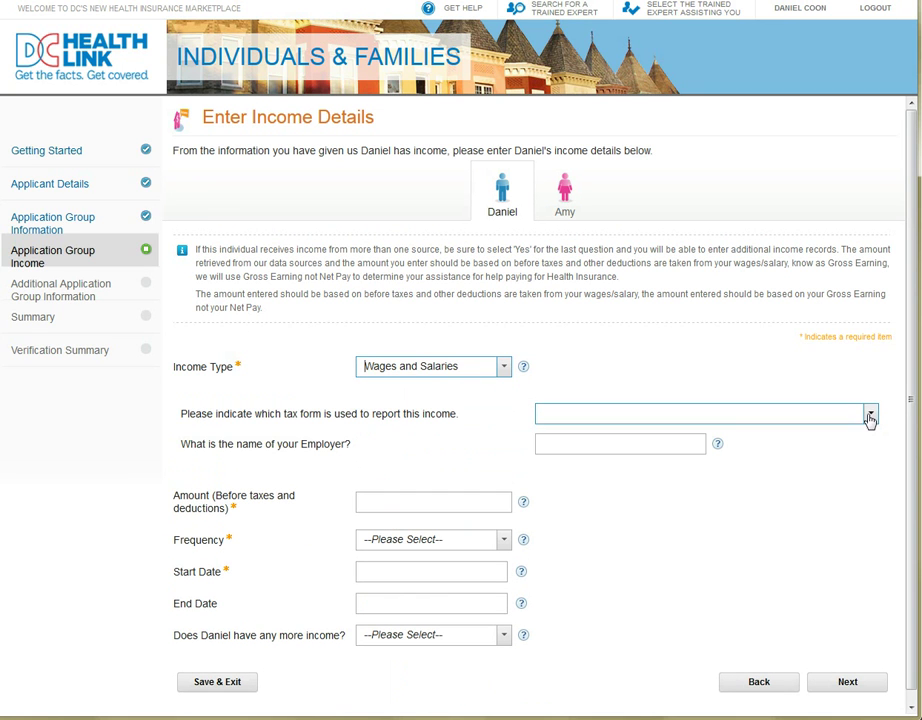
left_click(790, 452)
left_click(673, 446)
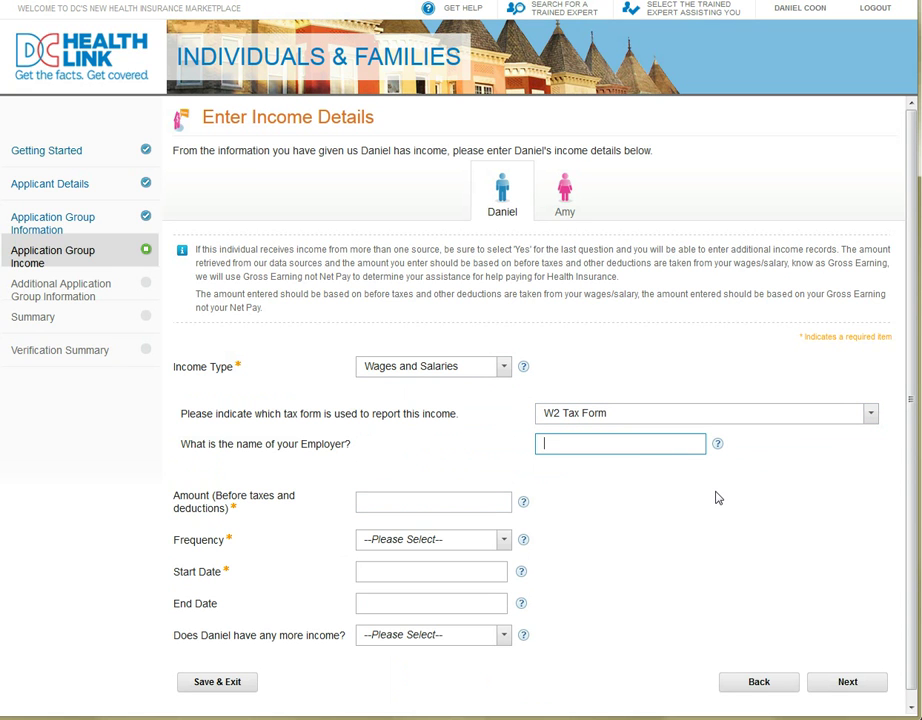
type("Trader J")
left_click(472, 503)
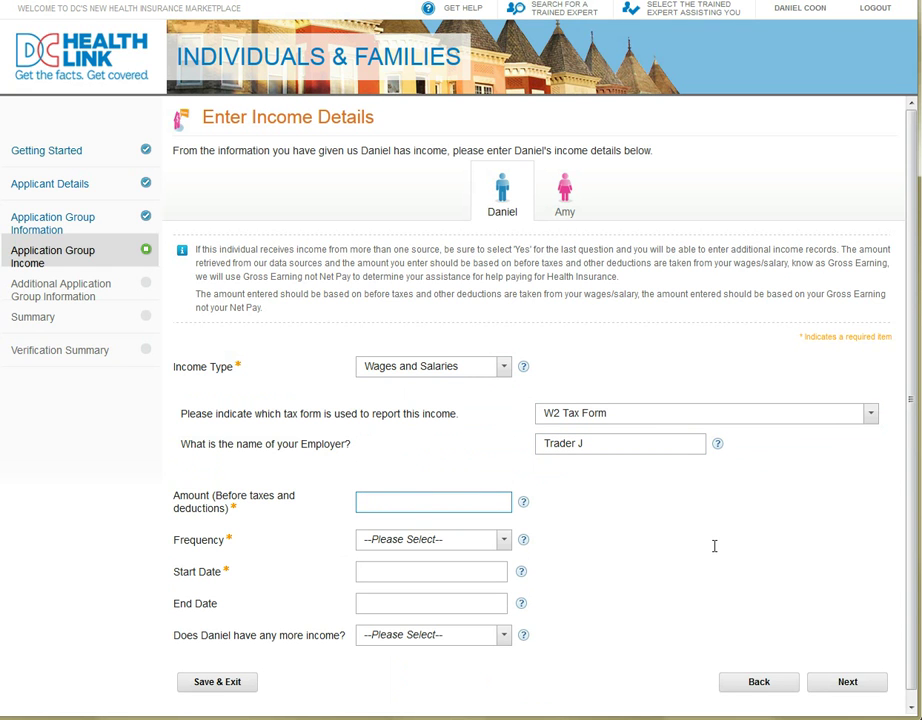
type("25000")
- Set frequency Yearly, start date 5/4/2011, no other income, and submit the wages
left_click(503, 545)
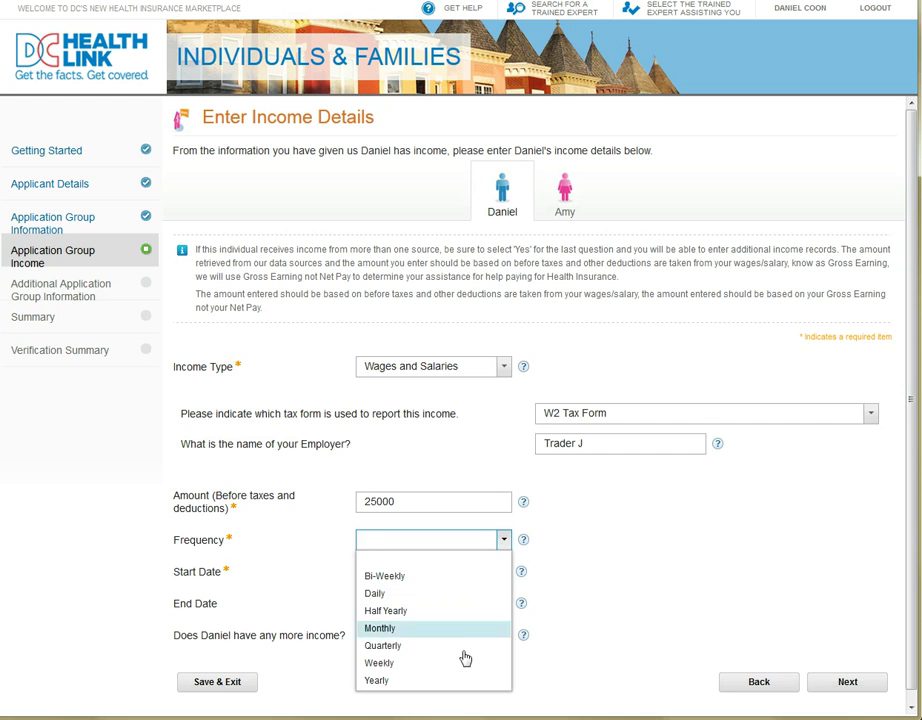
left_click(467, 681)
left_click(461, 572)
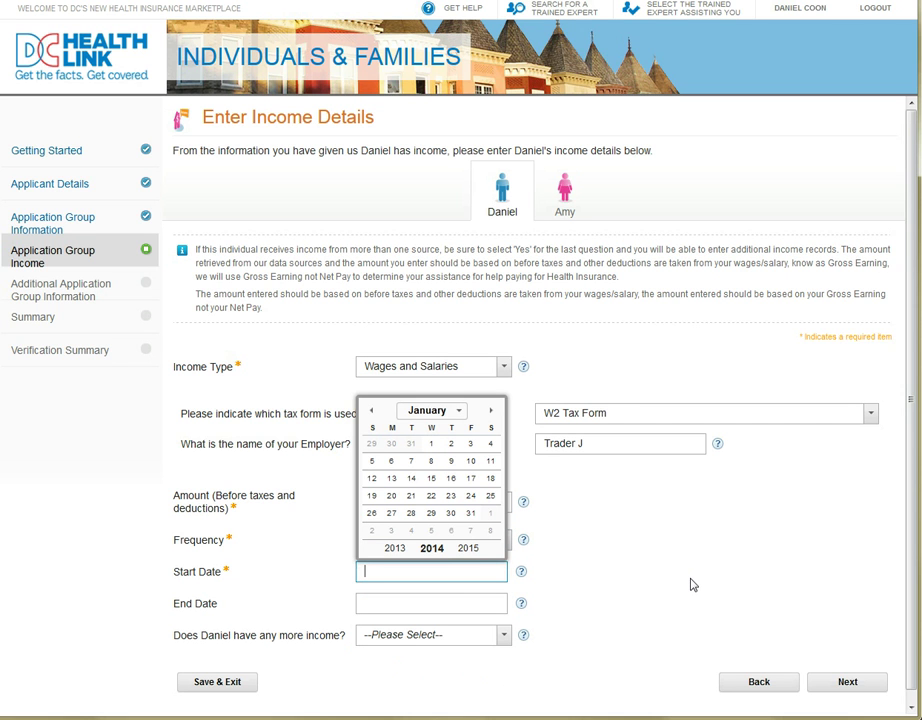
type("5/4/2011")
left_click(642, 481)
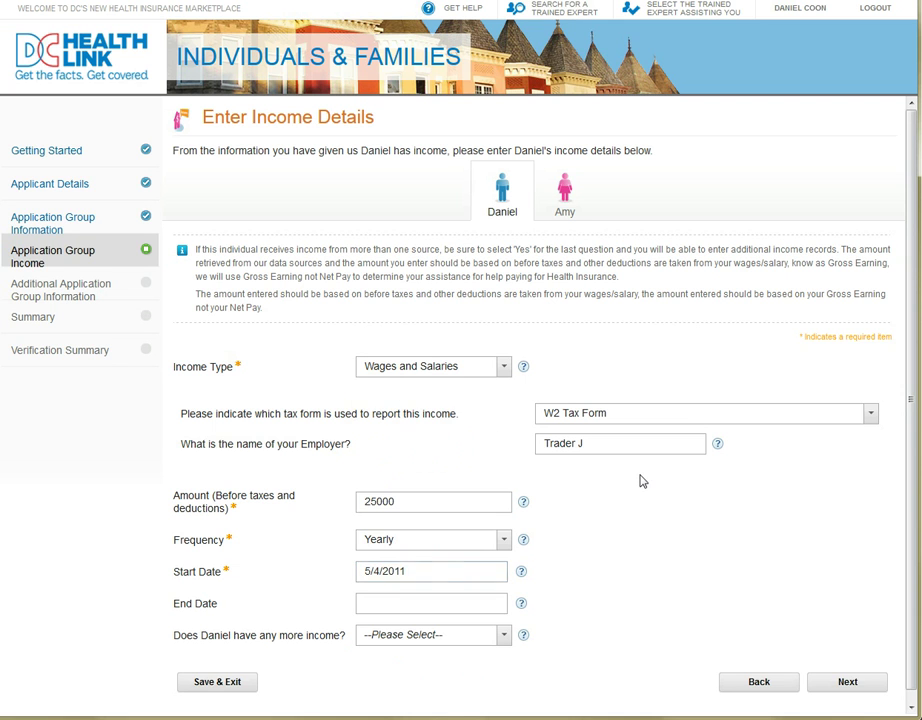
left_click(500, 637)
left_click(487, 679)
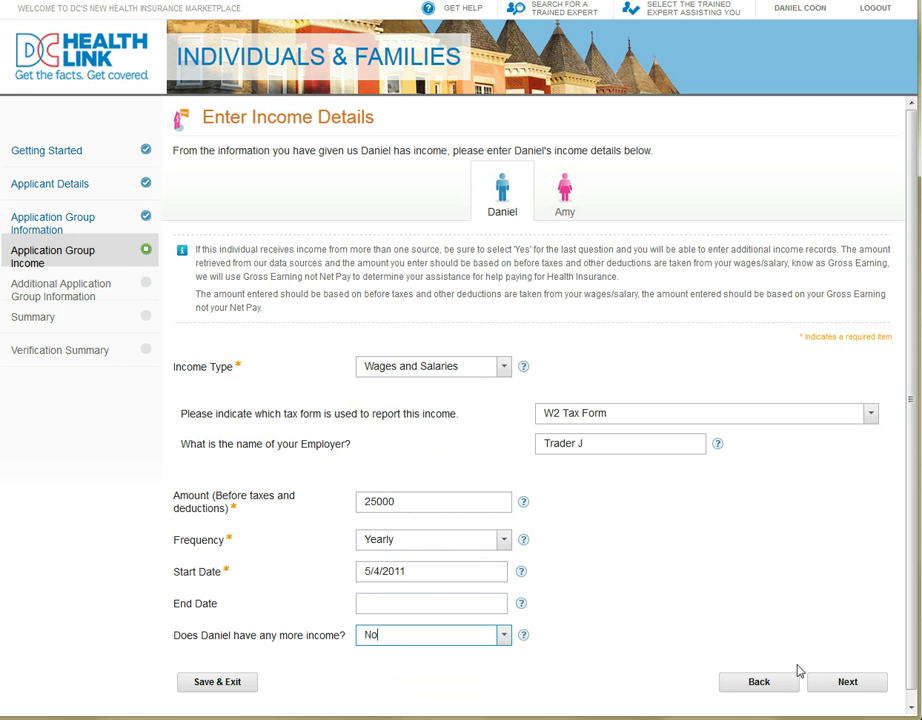
left_click(849, 681)
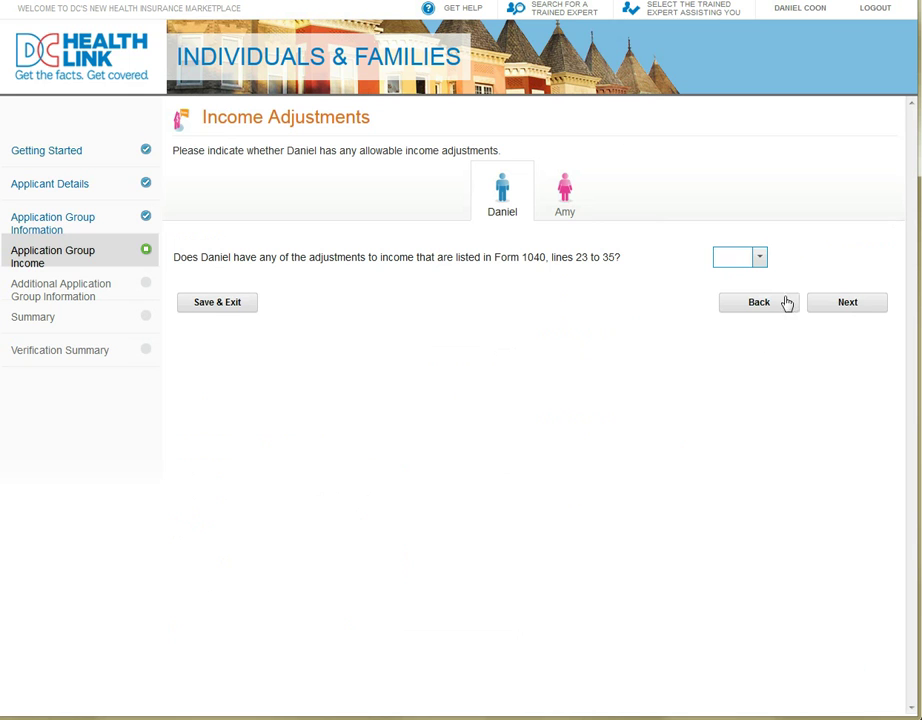
- Answer No to Form 1040 income adjustments and accept the $25,000 annual income estimate
left_click(760, 260)
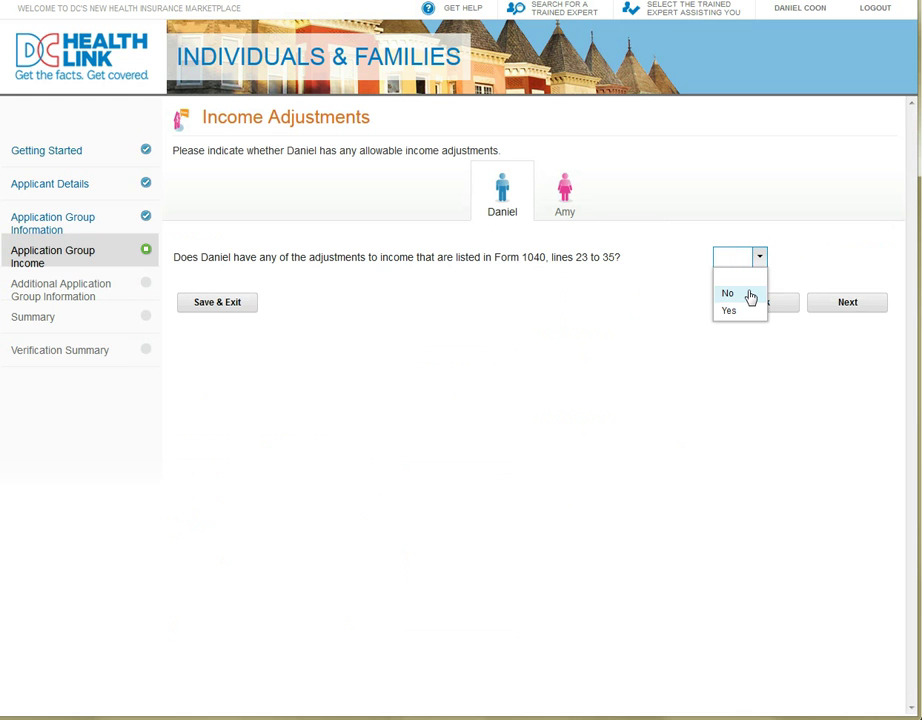
left_click(749, 295)
left_click(872, 313)
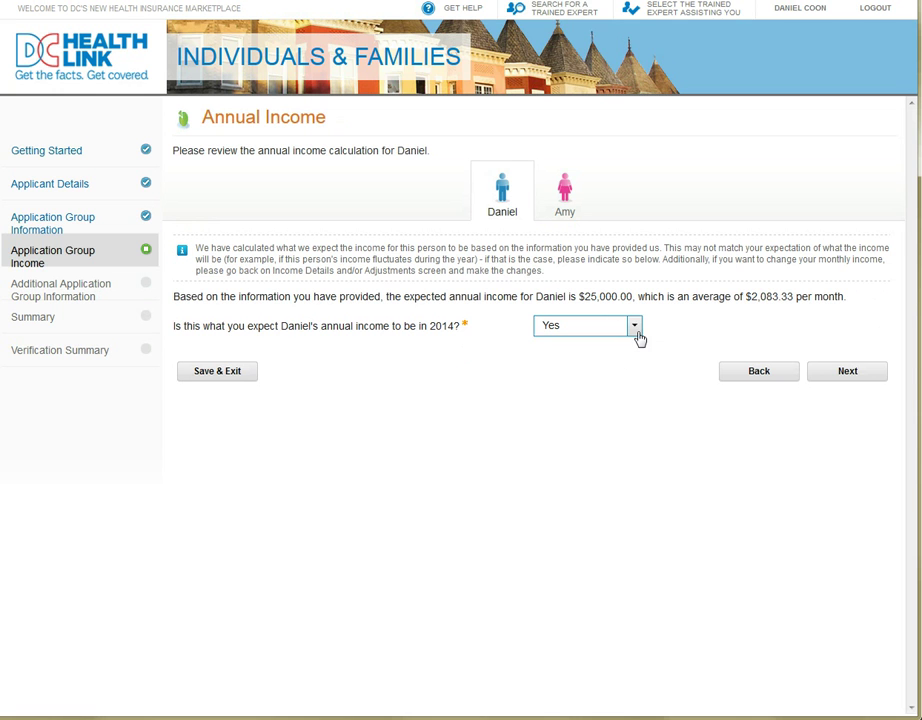
left_click(853, 375)
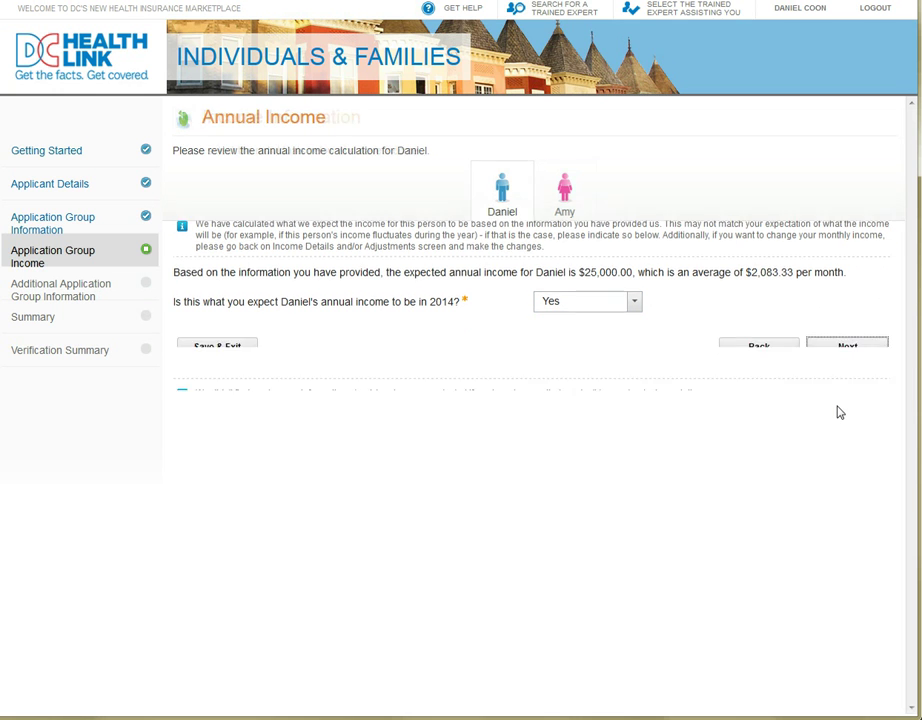
- Answer Yes that the spouse has income and continue to her income details
left_click(774, 290)
left_click(704, 345)
left_click(821, 340)
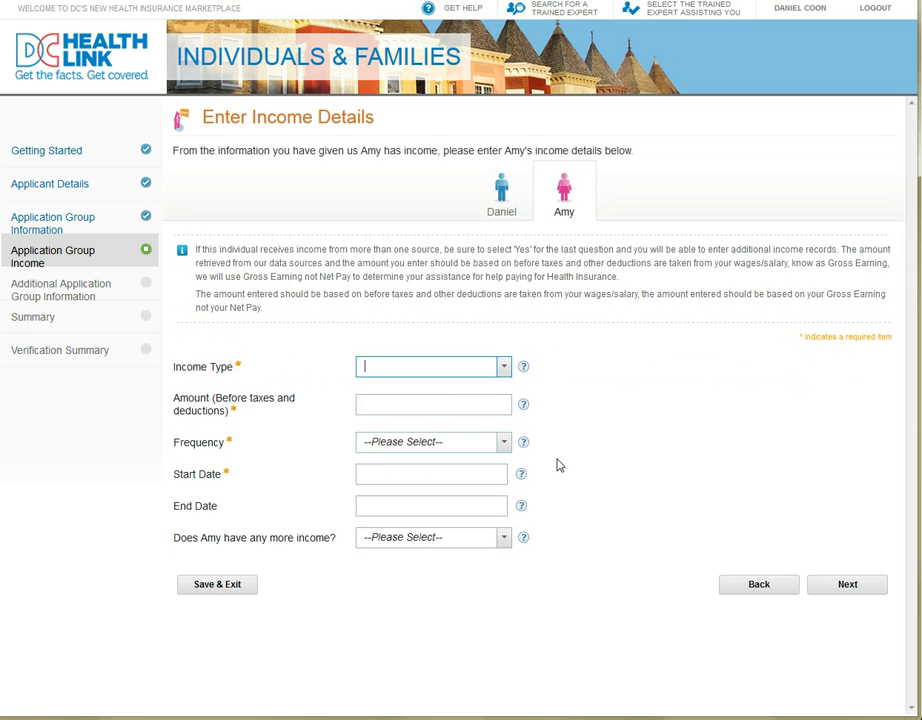
- Set the spouse's income type to Wages and Salaries reported on a W2 Tax Form
left_click(504, 367)
left_click(486, 404)
left_click(586, 412)
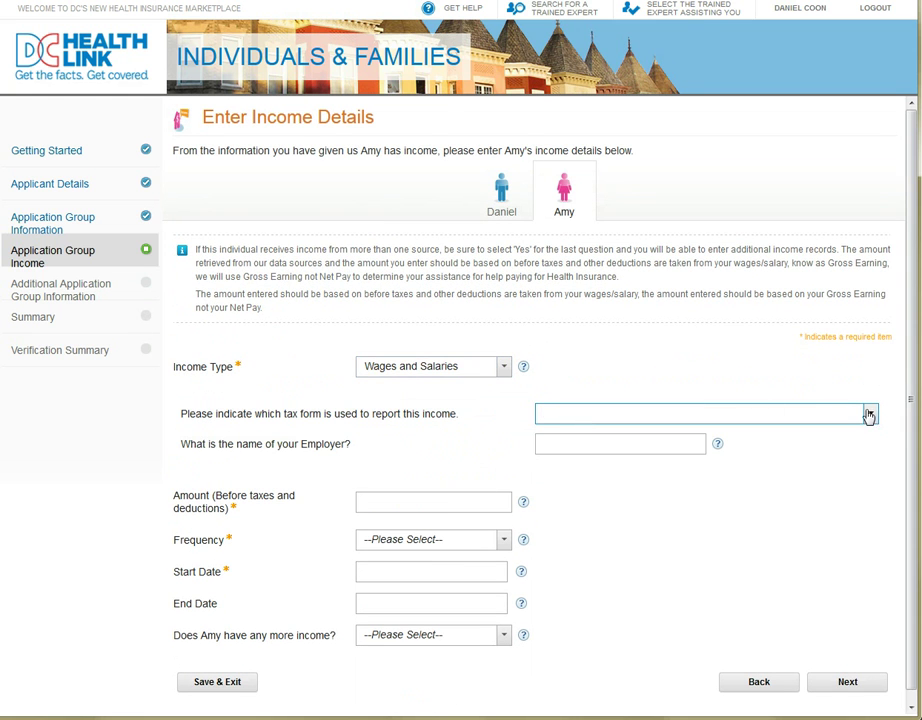
left_click(870, 413)
left_click(784, 450)
left_click(624, 443)
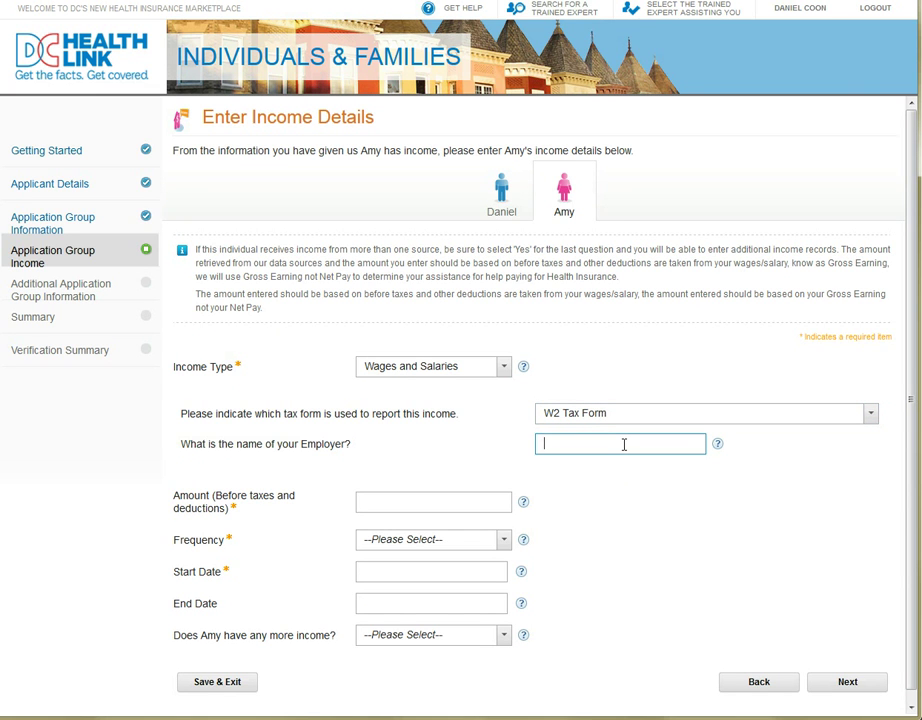
left_click(529, 508)
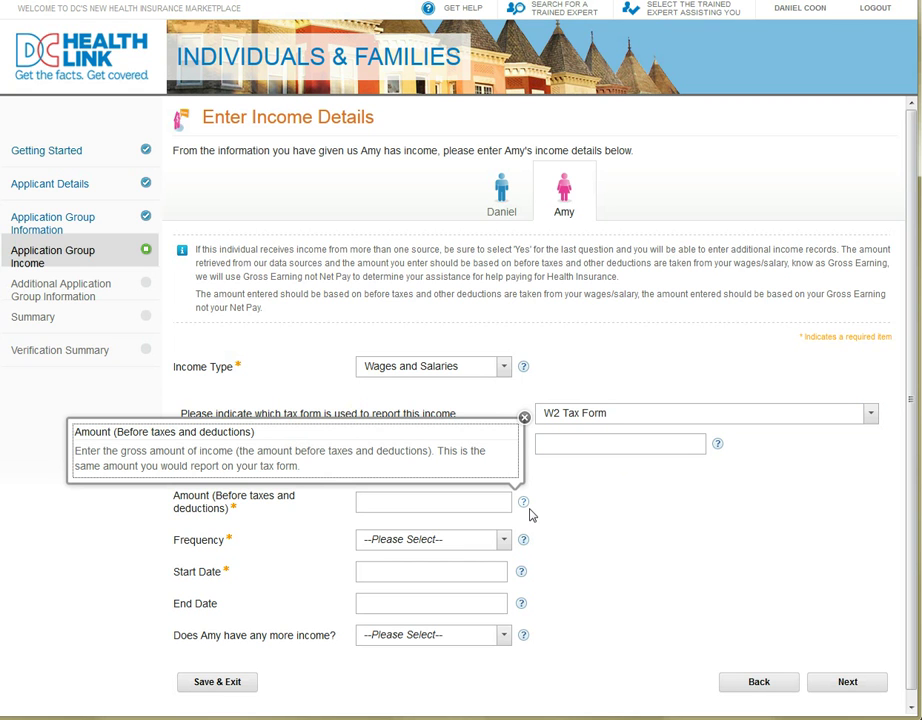
- Enter the spouse's bookstore employer name, amount 30000, and frequency Yearly
left_click(573, 447)
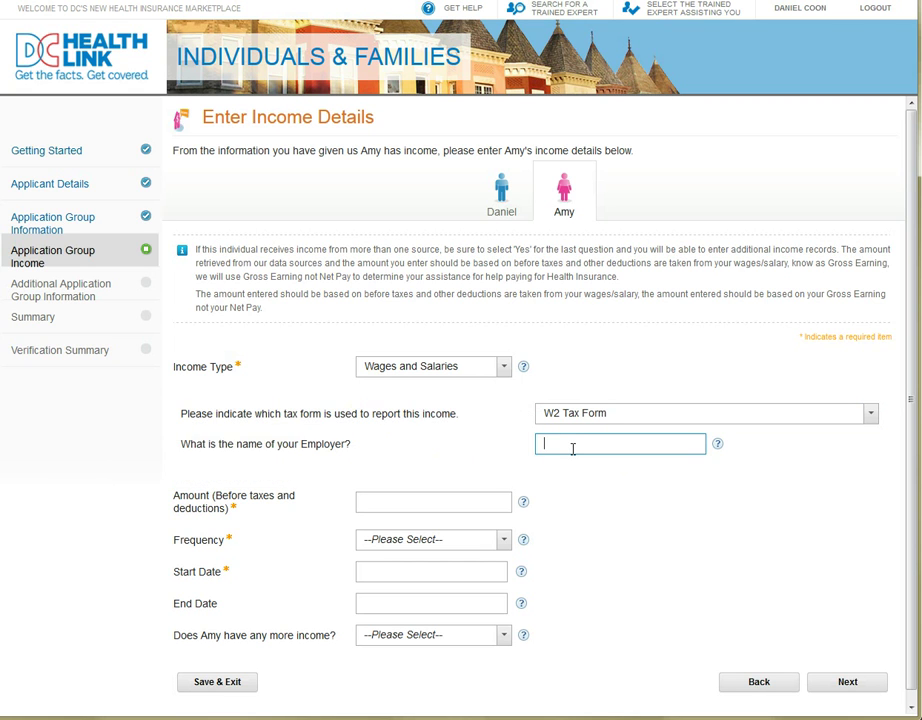
type("Eve's bookstore")
left_click(487, 502)
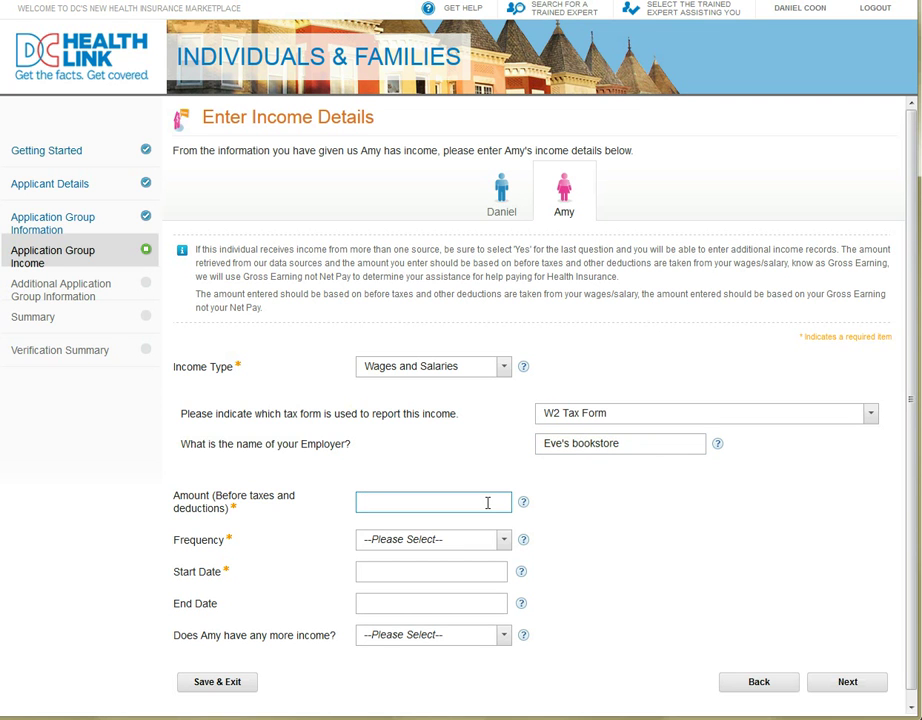
type("30000")
left_click(503, 540)
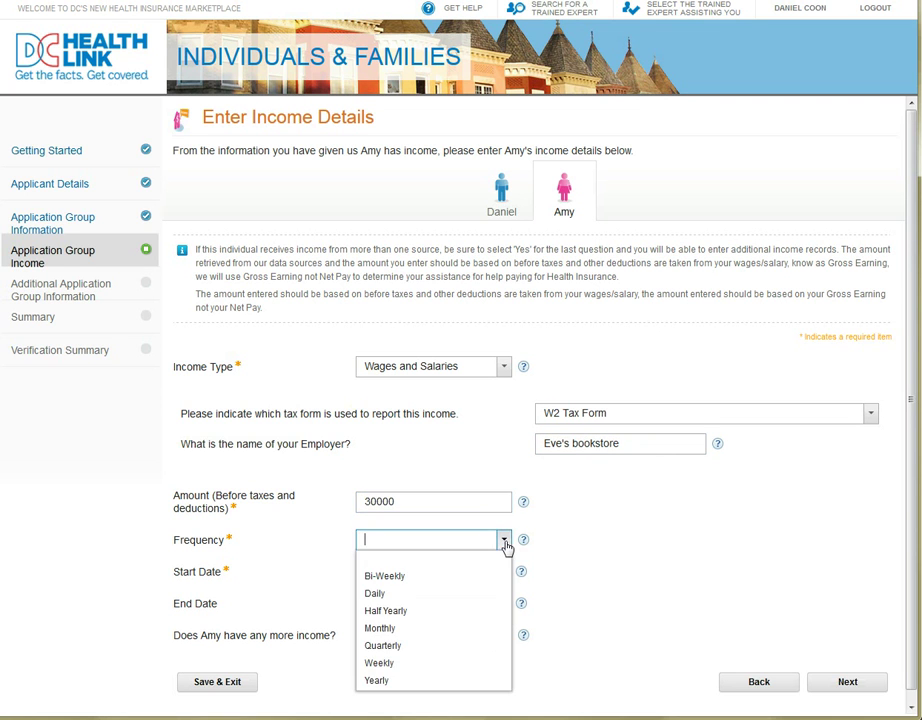
left_click(425, 682)
- Set start date 7/5/2005, answer No to more income, and submit the wages
left_click(404, 575)
type("7/5/")
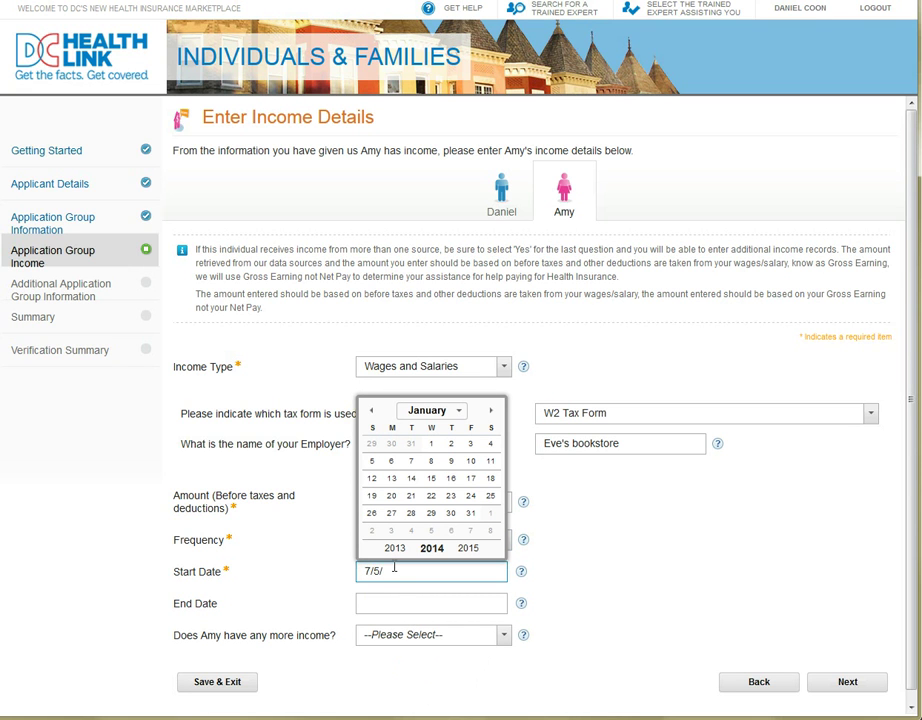
type("2005")
left_click(618, 556)
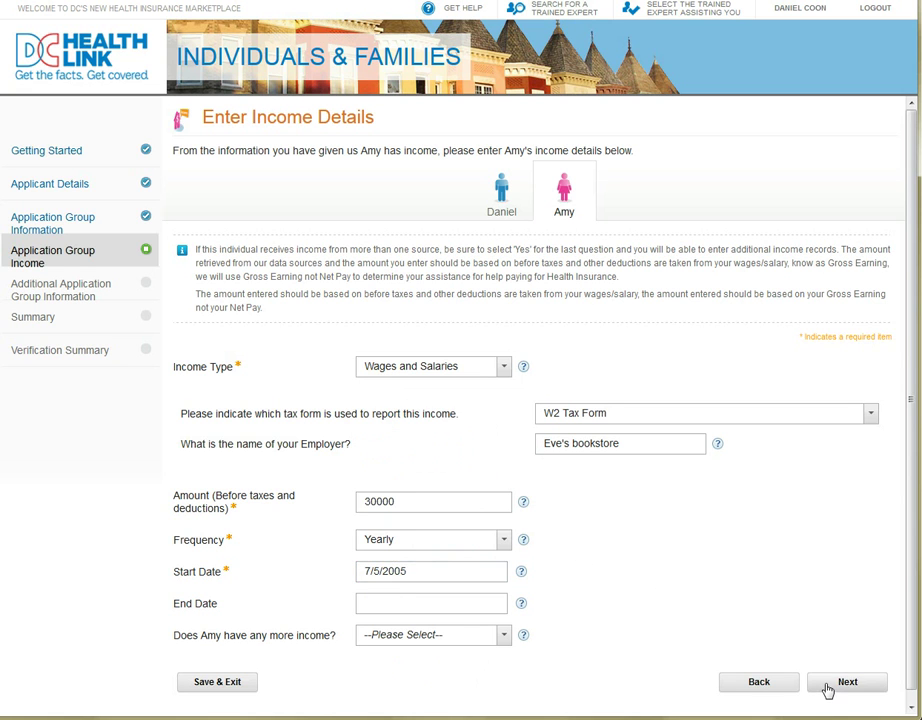
left_click(501, 641)
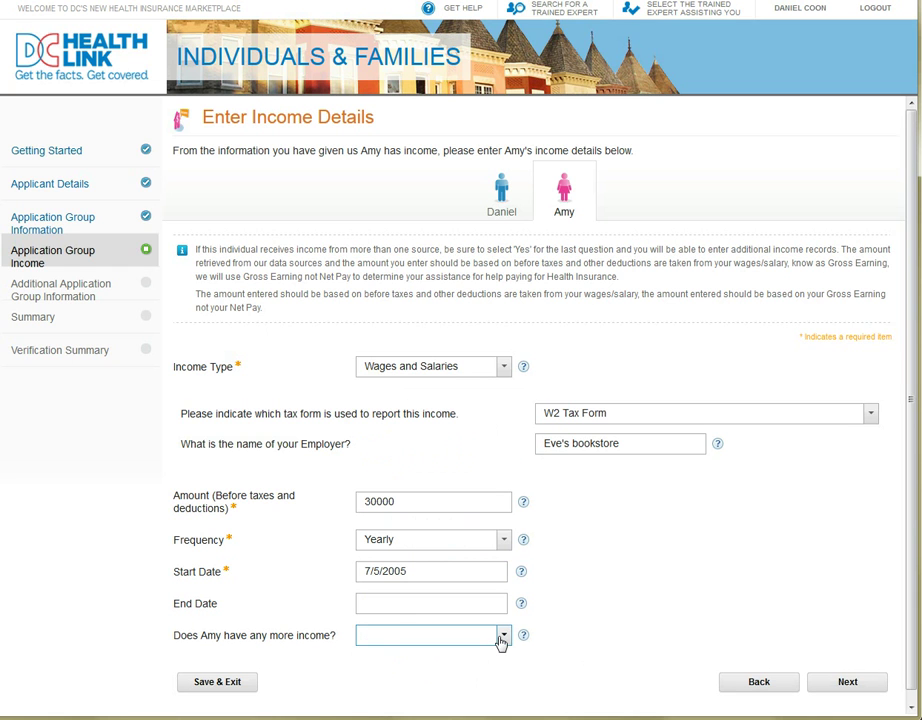
left_click(480, 671)
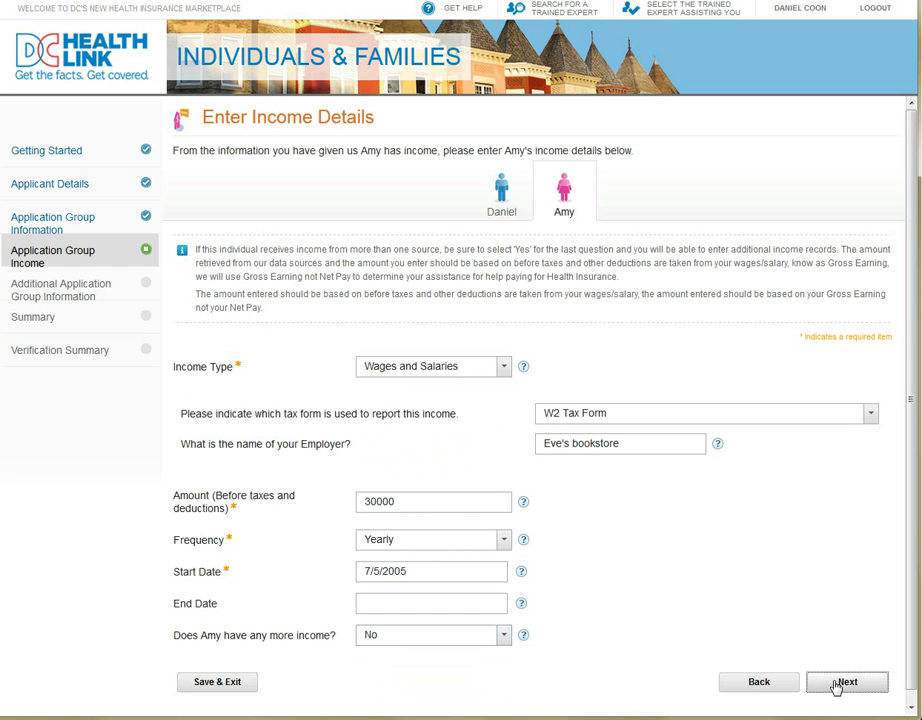
left_click(831, 681)
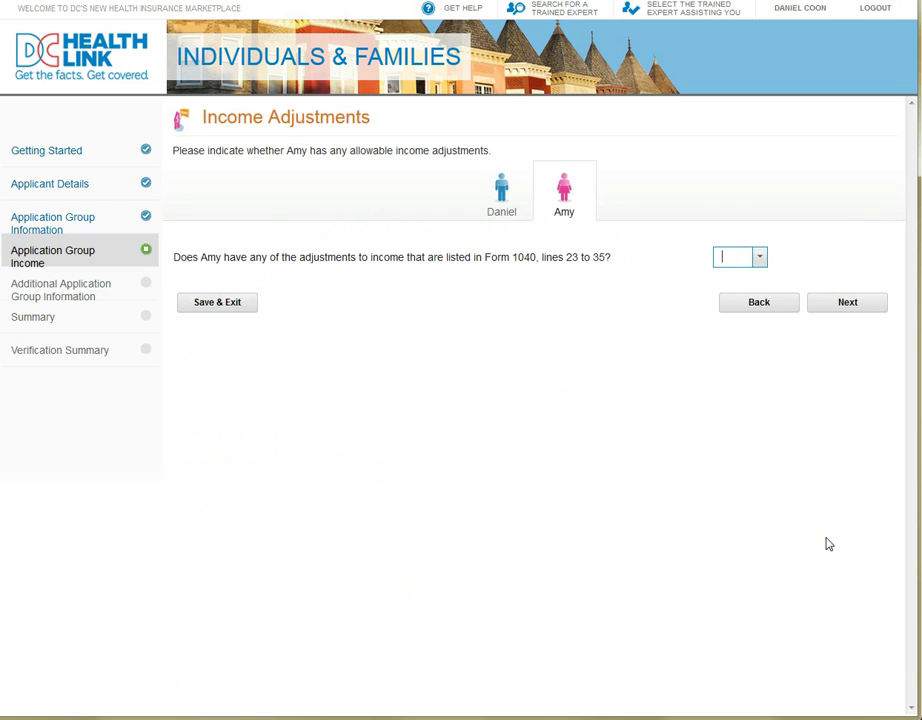
- Answer No to the spouse's income adjustments and confirm her $30,000 annual income
left_click(762, 262)
left_click(740, 294)
left_click(830, 314)
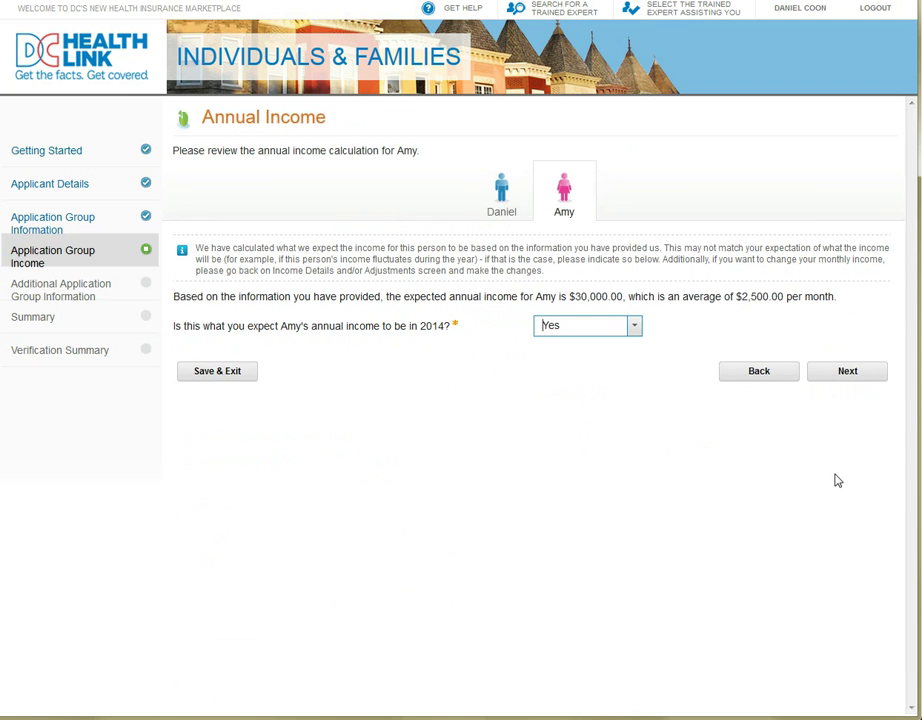
left_click(877, 383)
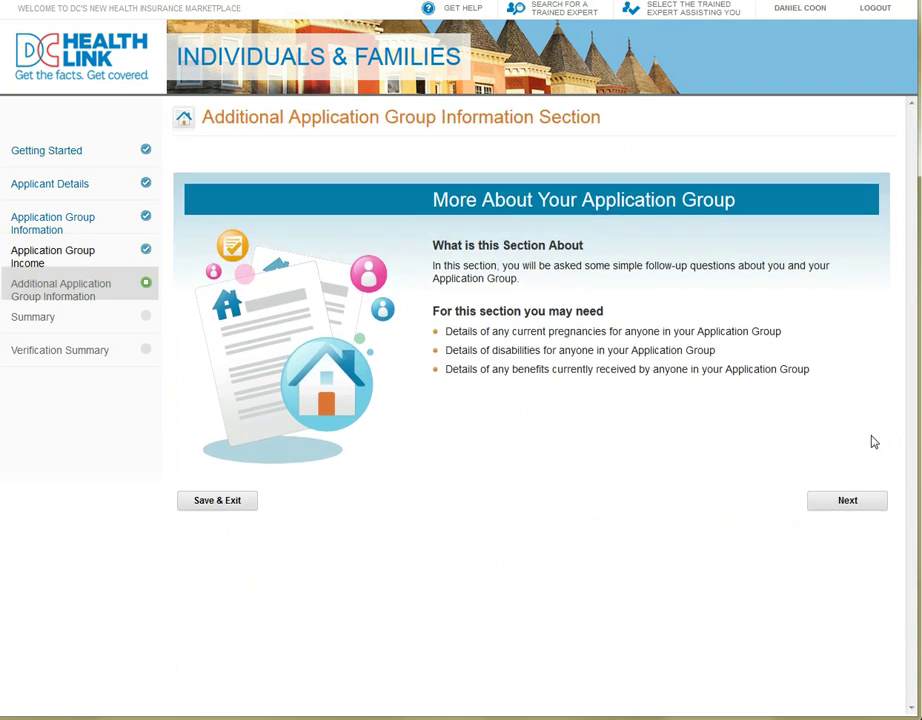
- Pass the additional group questions with nobody incarcerated, covered, offered employer coverage, or with medical bills
left_click(851, 490)
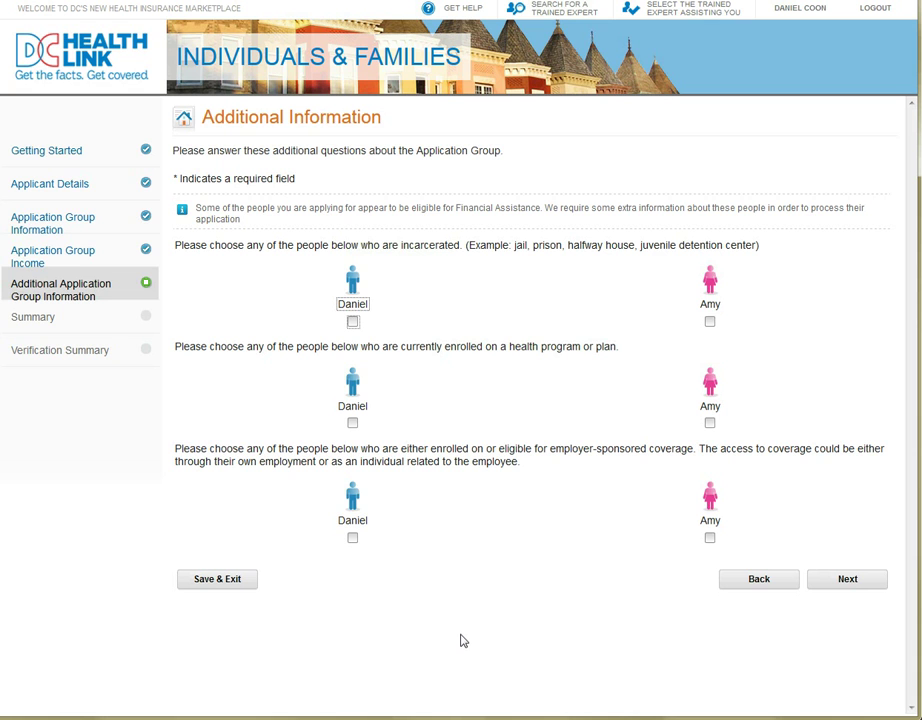
left_click(870, 586)
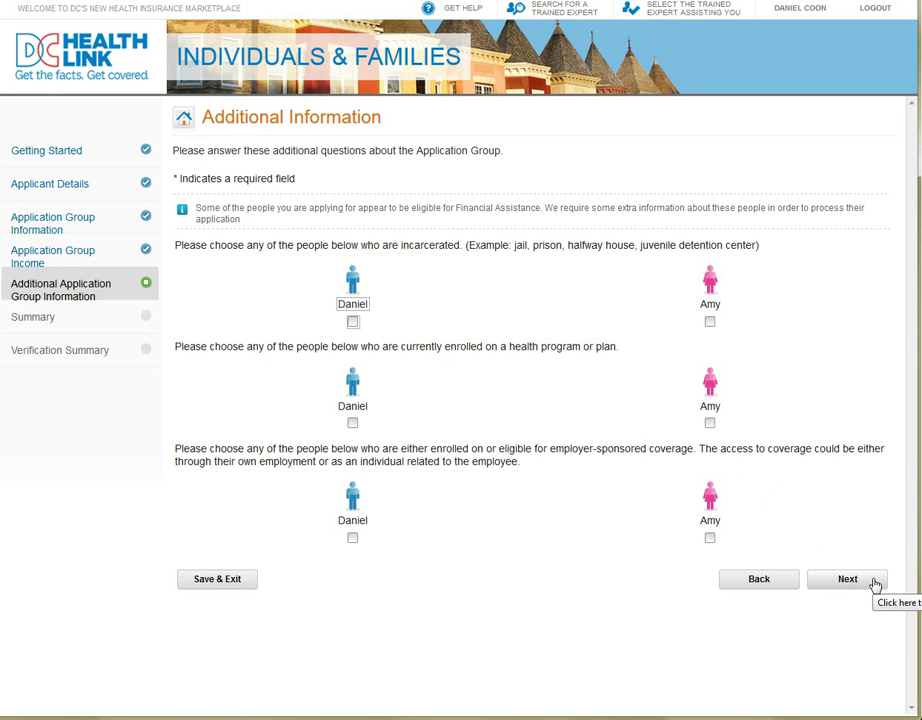
left_click(874, 584)
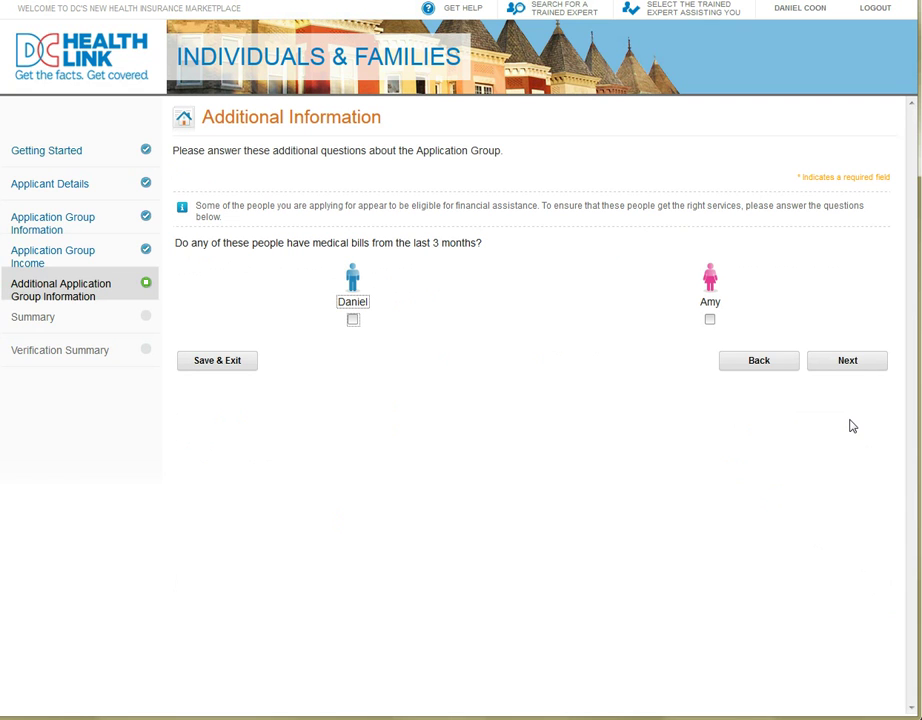
left_click(858, 366)
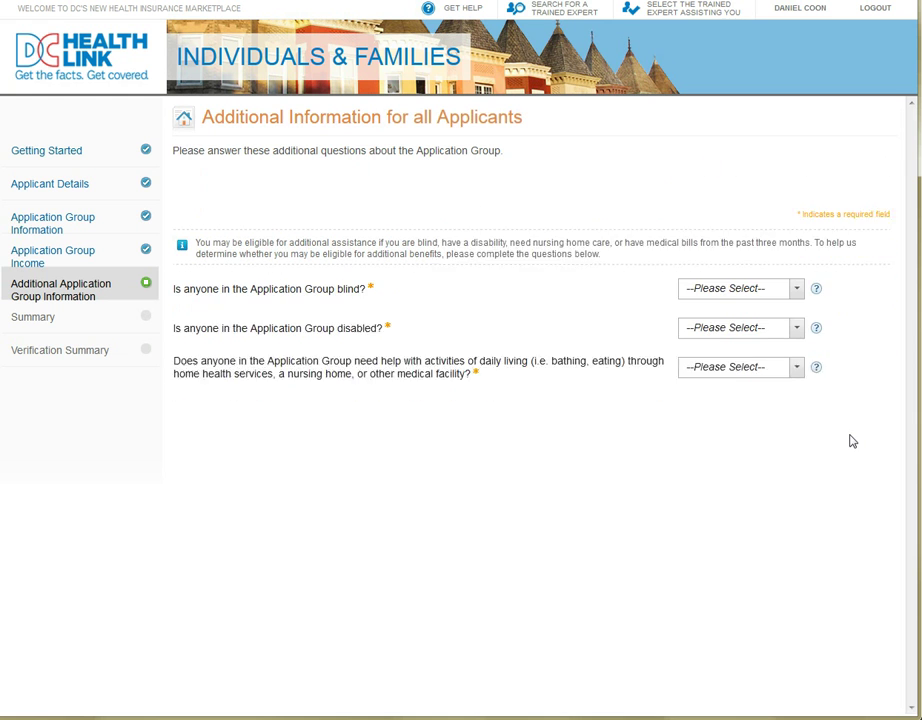
- Answer No for blindness, disability and daily-living help, then submit the answers for all applicants
left_click(797, 254)
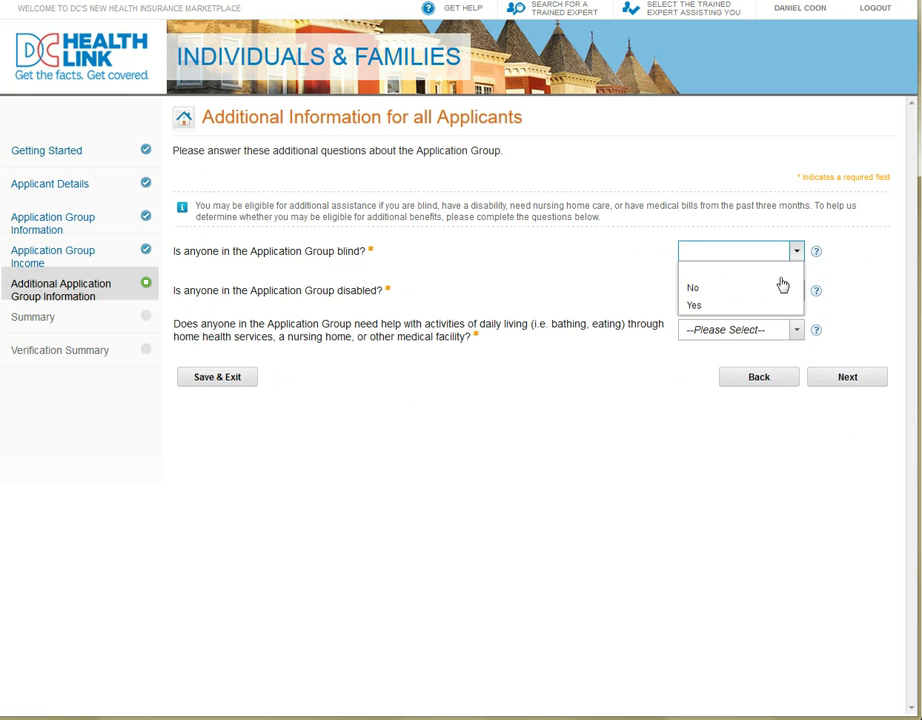
left_click(773, 290)
left_click(798, 293)
left_click(780, 327)
left_click(797, 332)
left_click(788, 370)
left_click(868, 380)
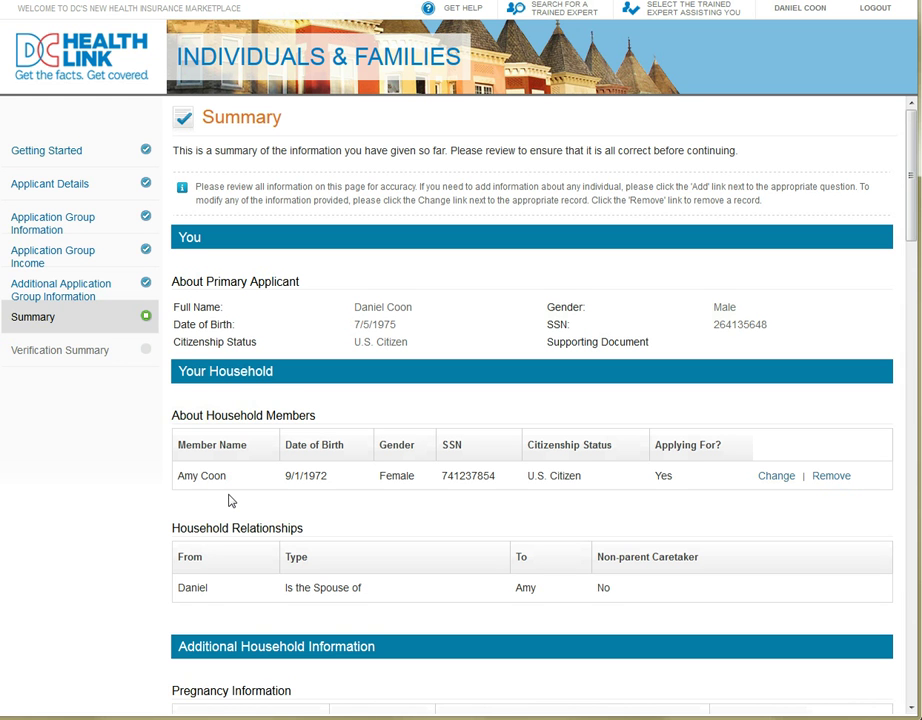
- Scroll through the full application summary to check it, then continue to Broker Details
scroll(465, 533, "down", 2)
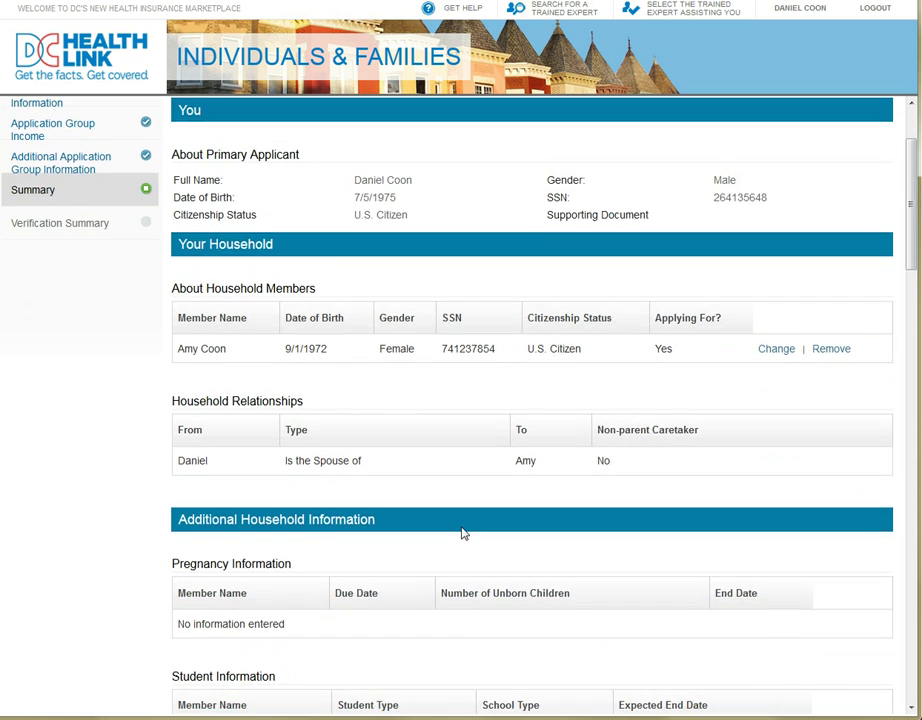
scroll(463, 533, "down", 3)
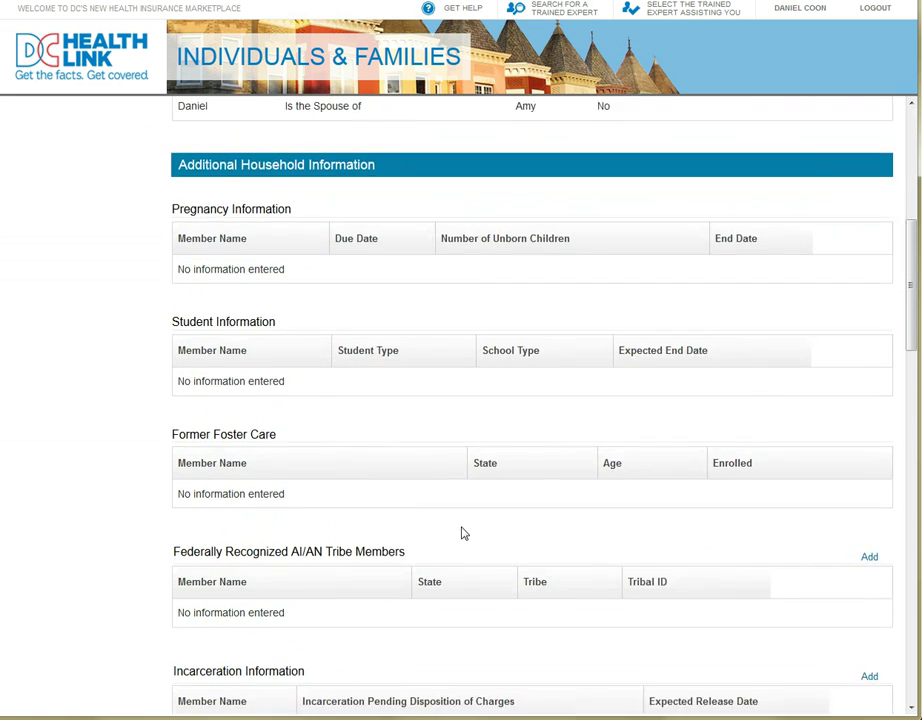
scroll(465, 533, "down", 2)
left_click_drag(917, 367, 914, 656)
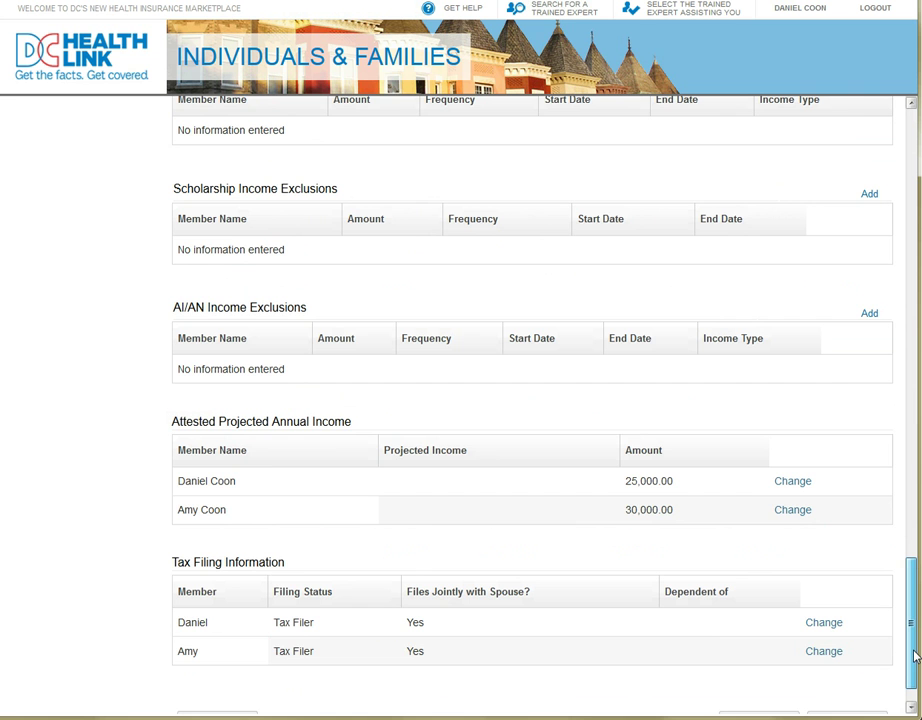
scroll(914, 656, "up", 20)
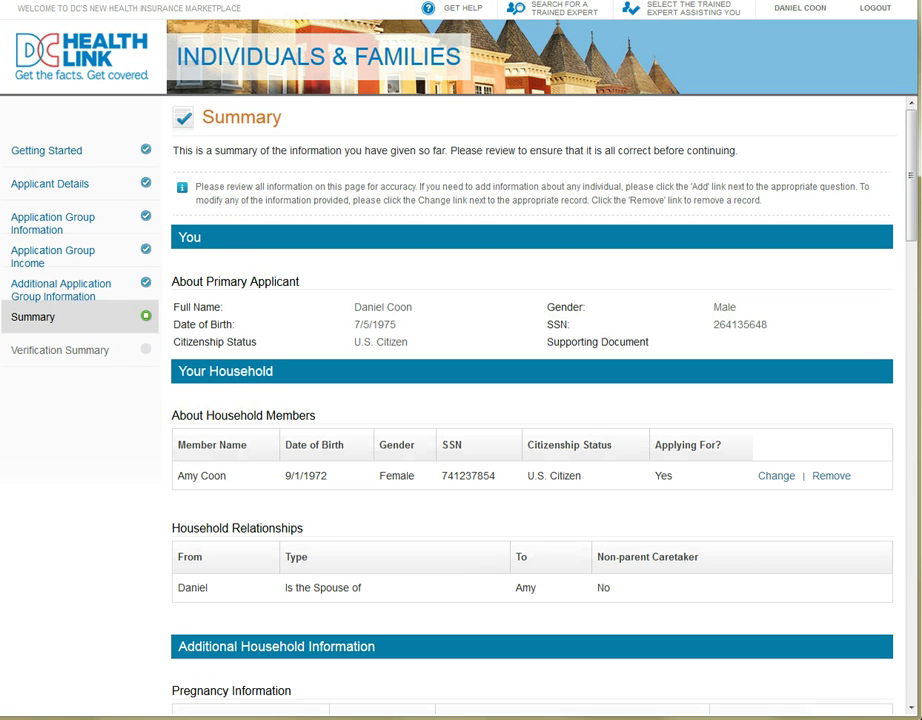
scroll(905, 250, "down", 1)
left_click_drag(905, 250, 897, 690)
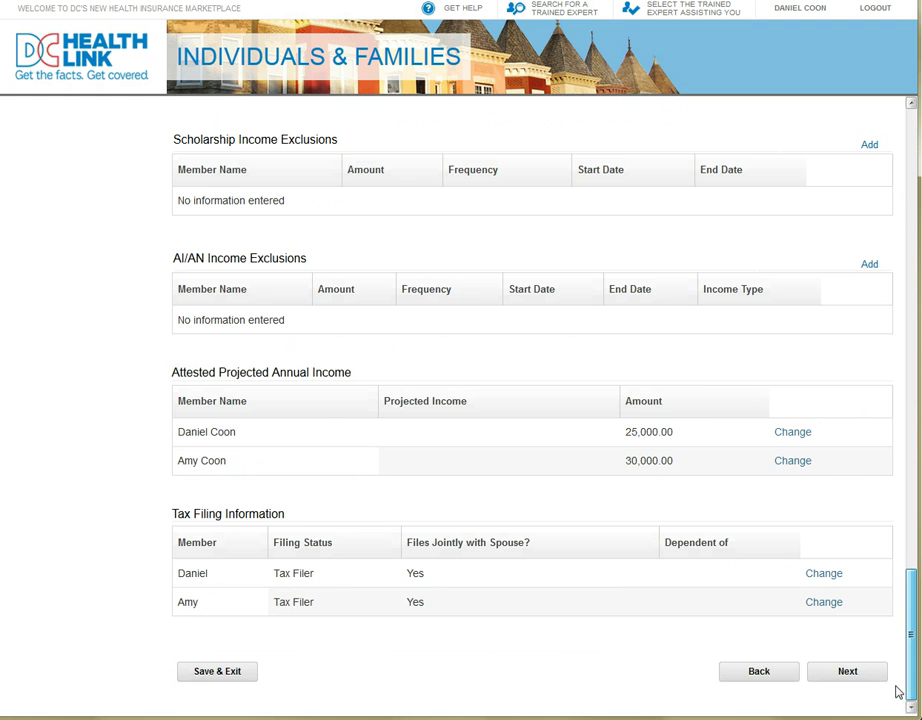
left_click(866, 687)
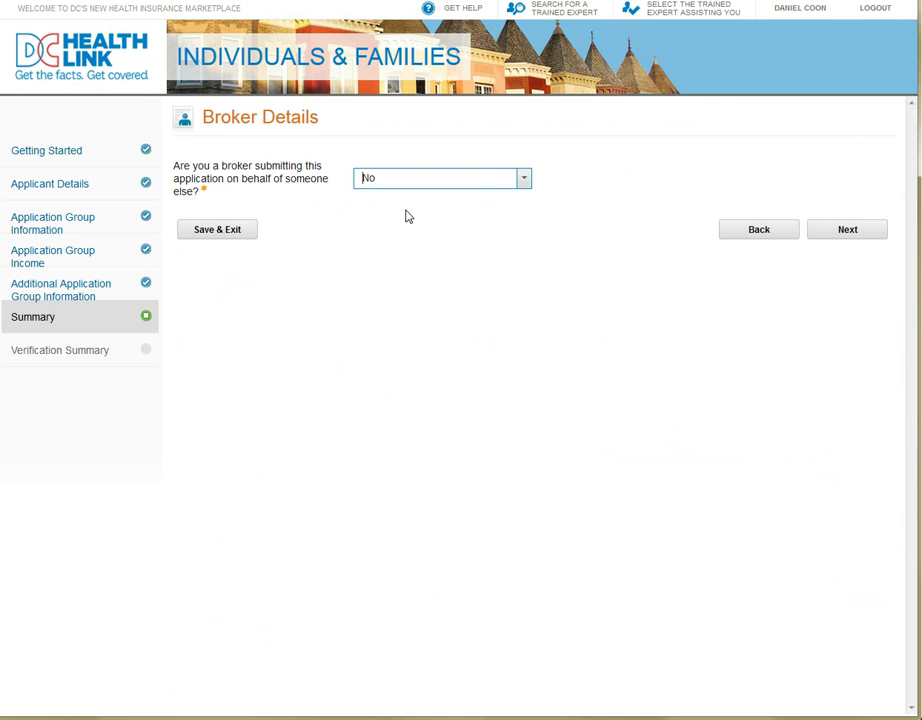
- Keep the broker question set to No and continue to Additional Documentation
left_click(524, 180)
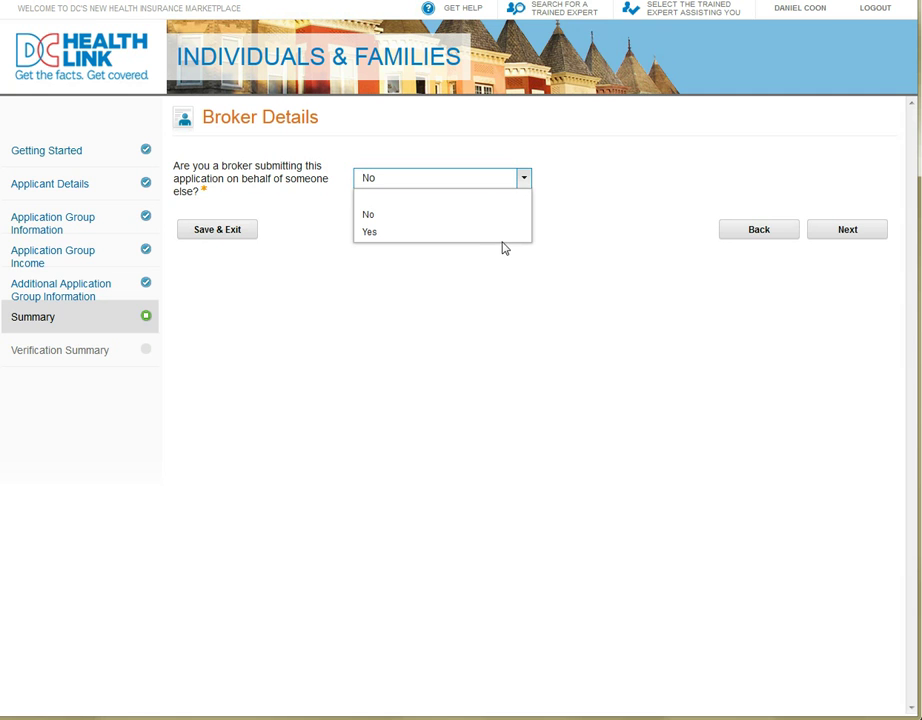
left_click(589, 241)
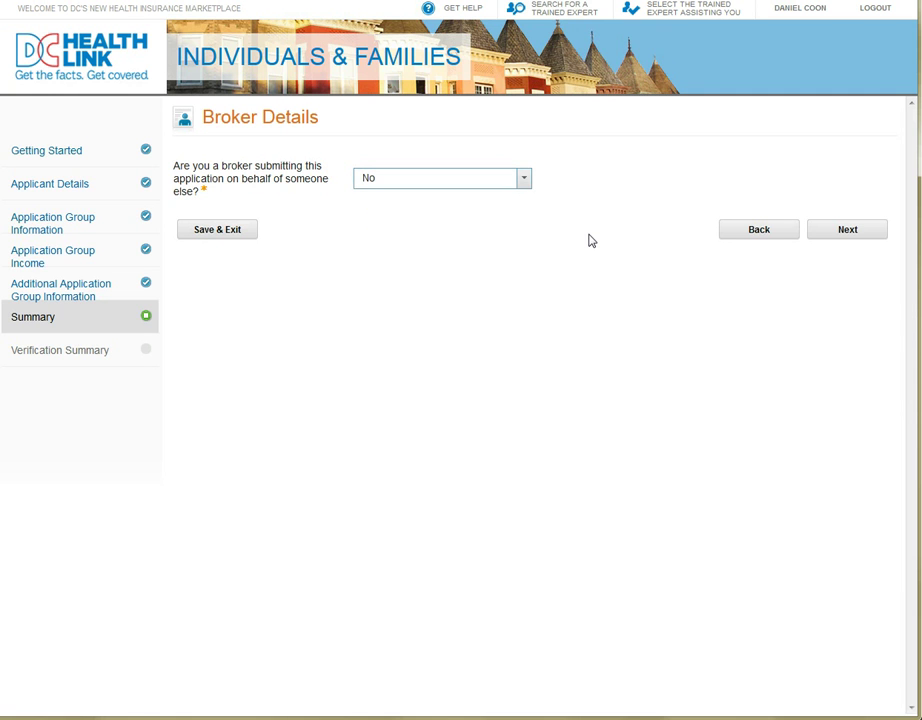
left_click(879, 243)
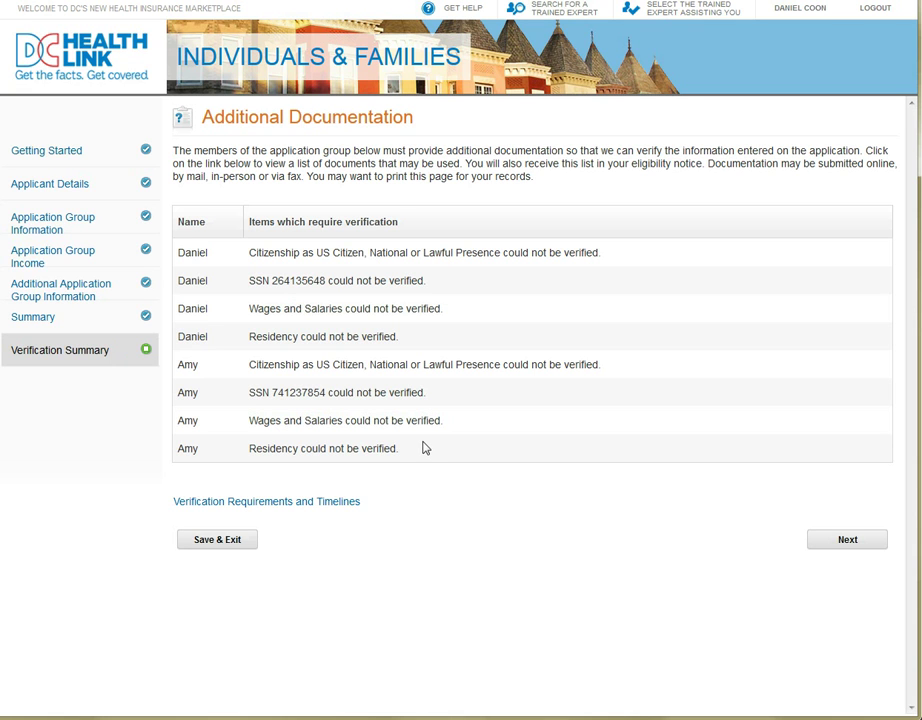
- Read through the Verification Requirements and Timelines document, close it, and continue to Submit Application
left_click(351, 503)
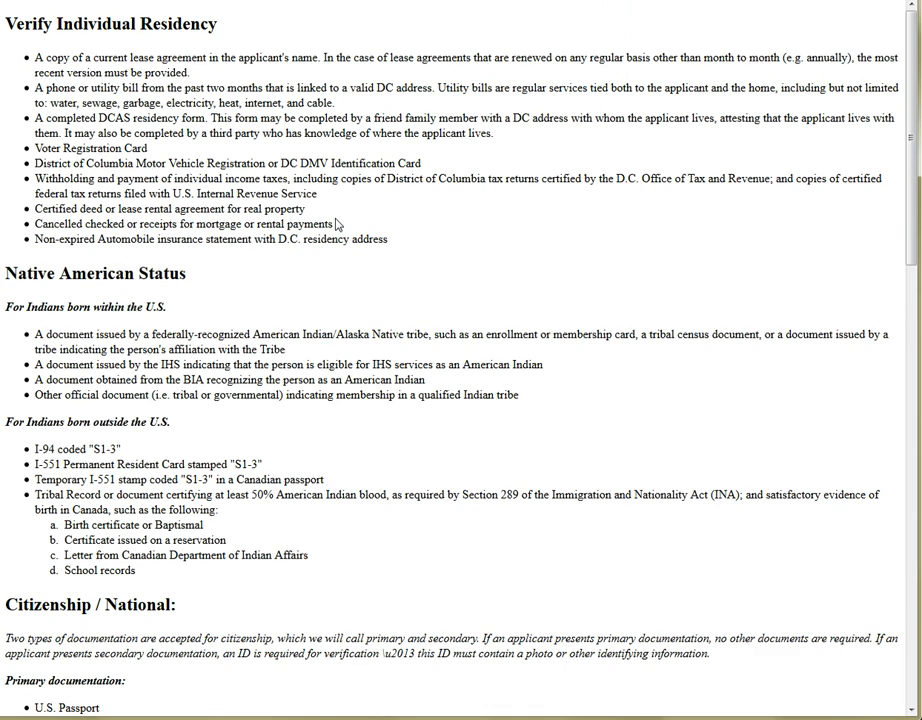
scroll(535, 535, "down", 5)
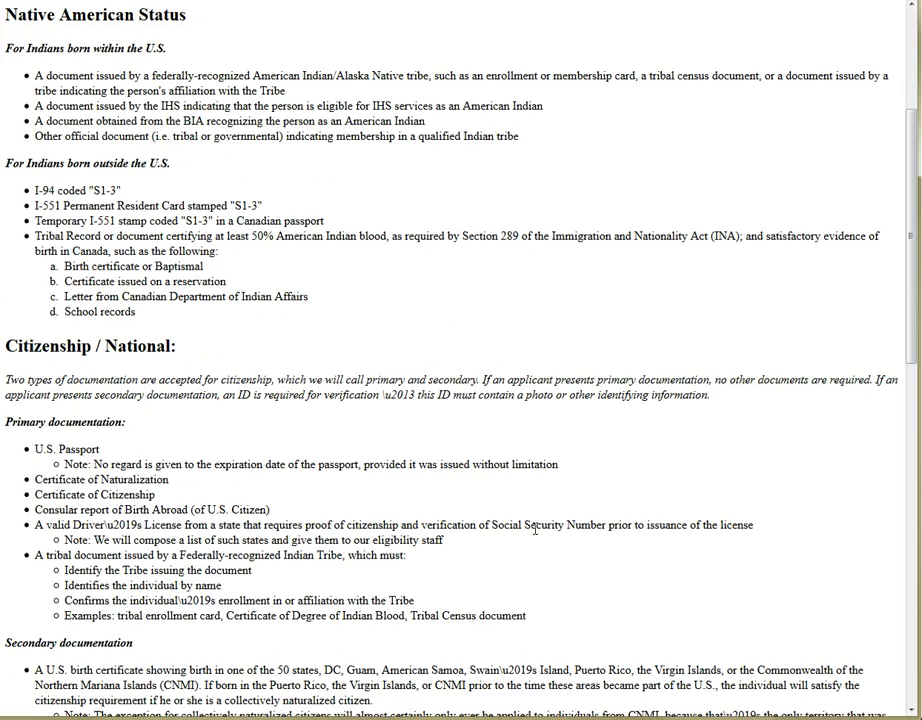
scroll(535, 530, "down", 14)
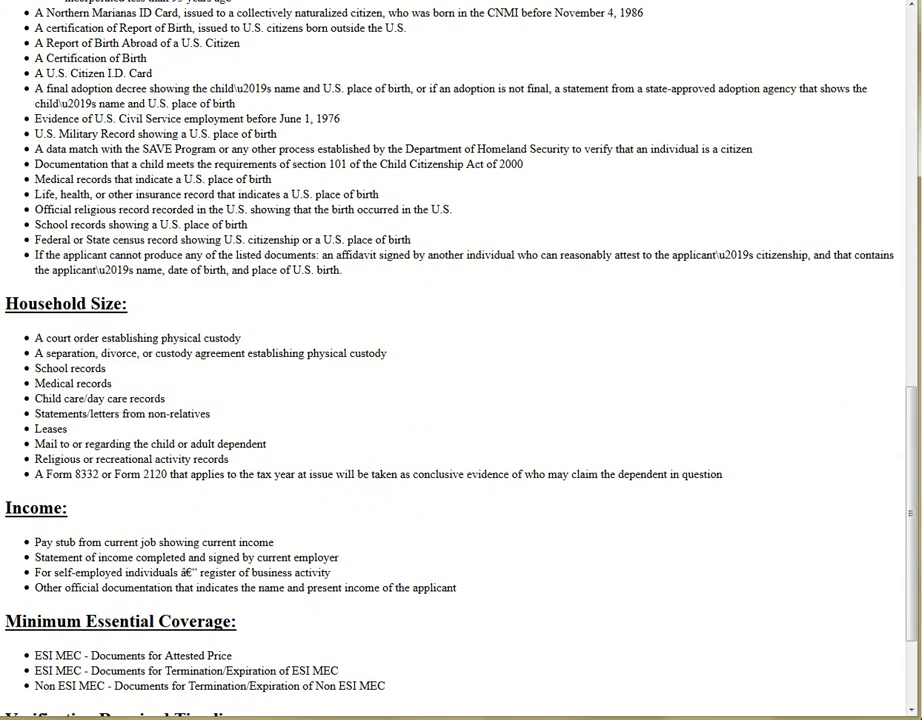
key("ctrl+w")
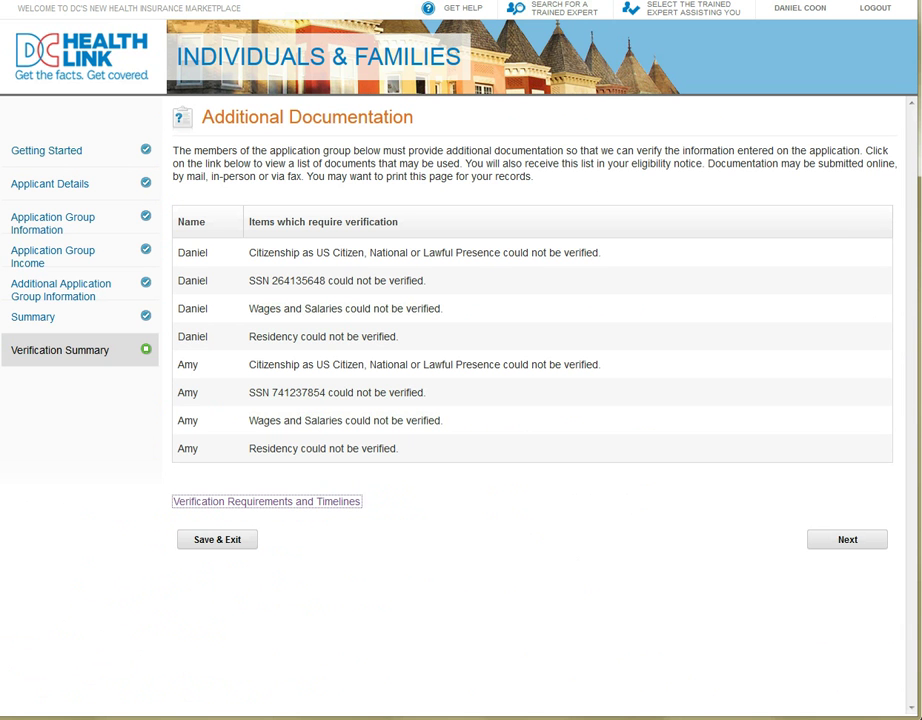
left_click(825, 542)
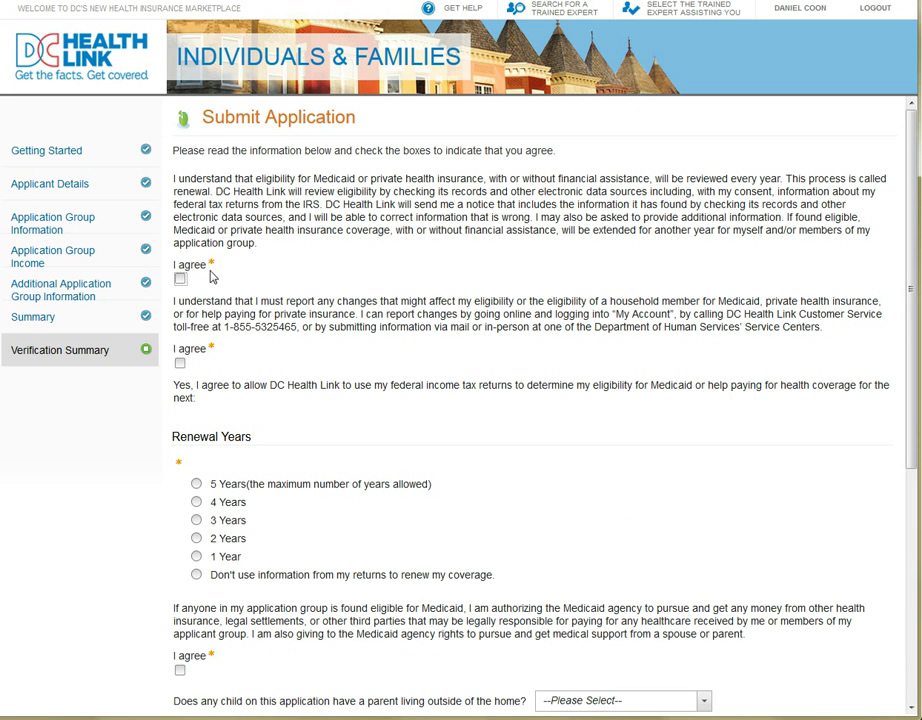
- Accept the renewal, change-reporting, Medicaid recovery, signature and accuracy agreements with a 2-year renewal
left_click(180, 279)
left_click(180, 363)
scroll(259, 608, "down", 3)
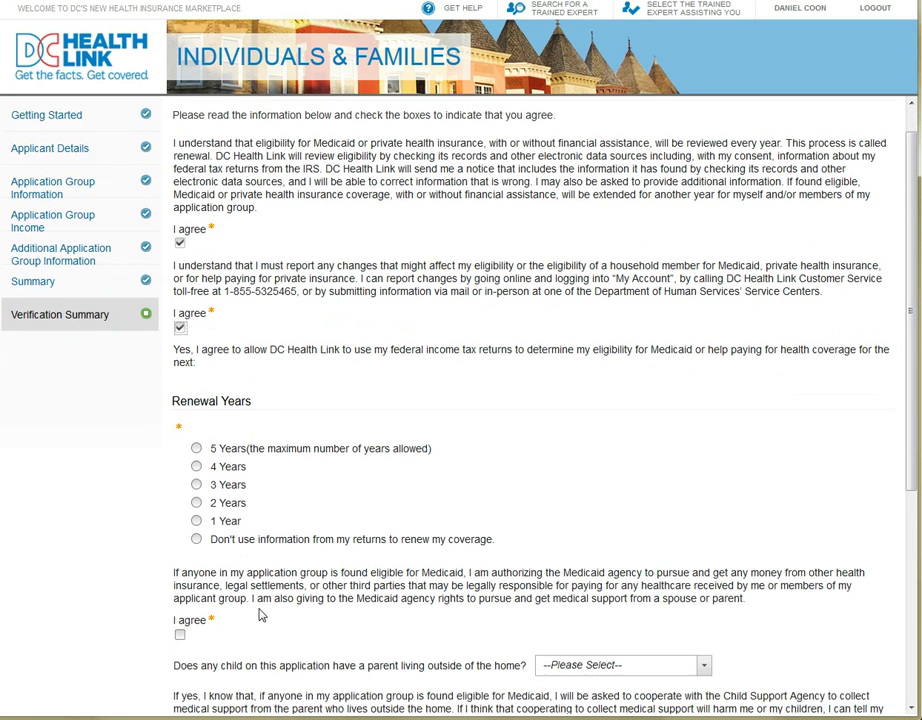
scroll(259, 608, "down", 3)
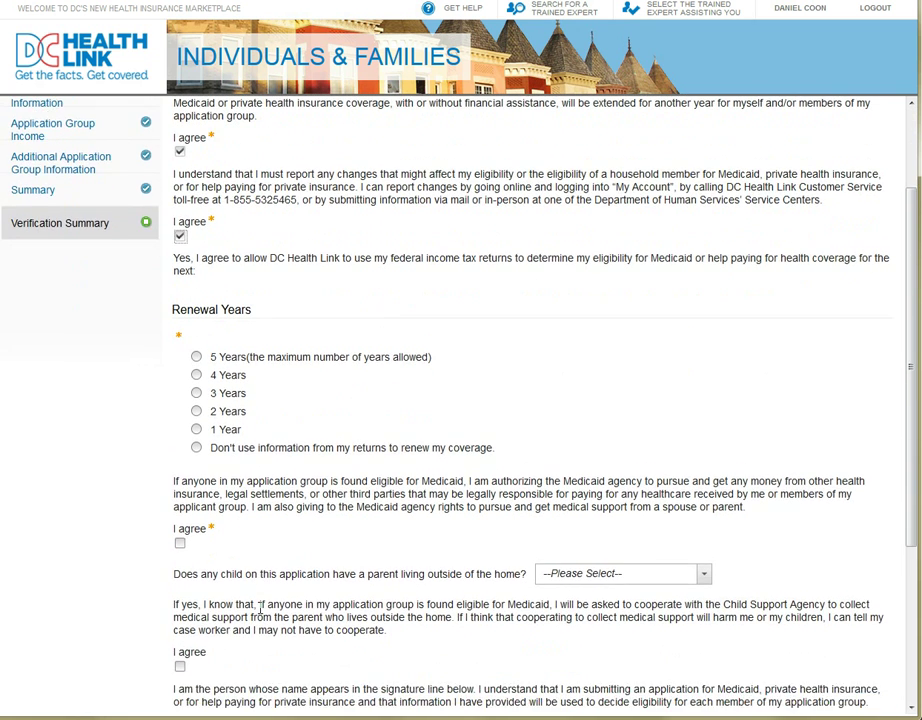
scroll(259, 608, "down", 2)
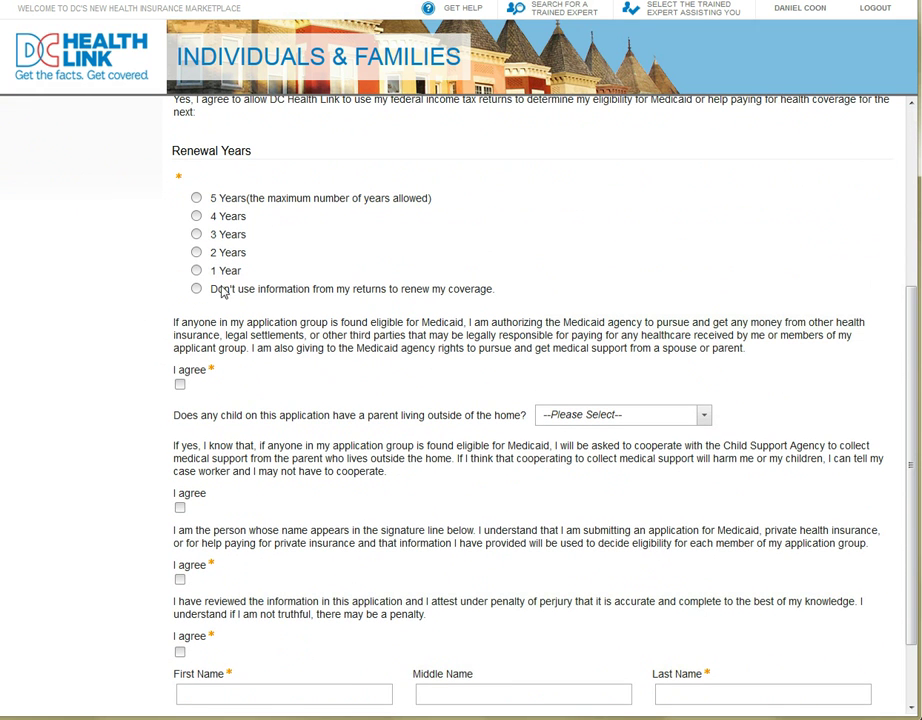
left_click(196, 253)
left_click(181, 384)
left_click(180, 580)
left_click(180, 652)
- Sign with the applicant's first and last name and submit the application
left_click(206, 700)
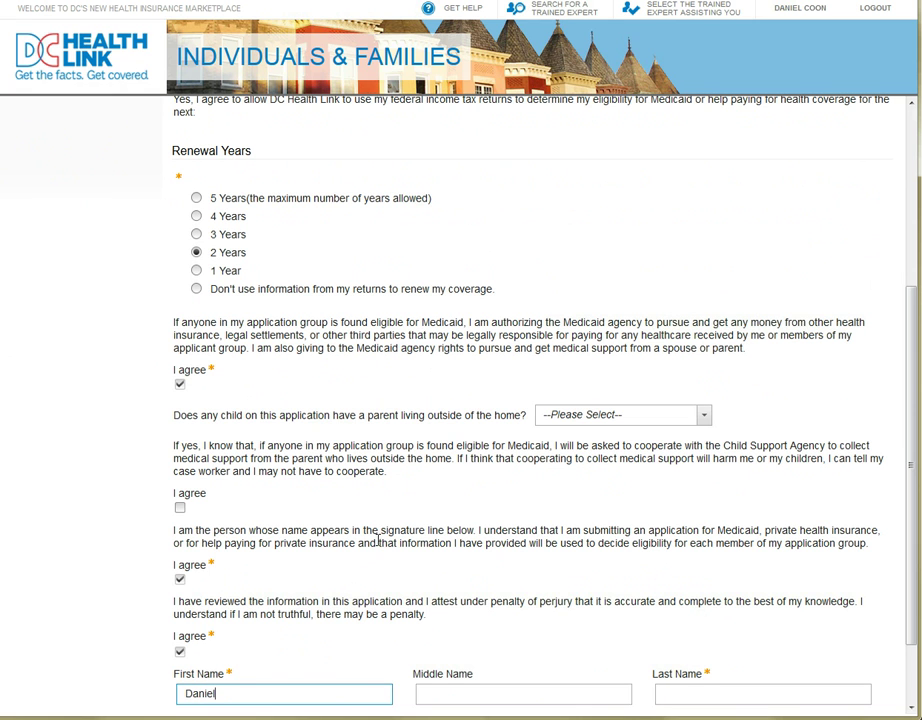
key("Tab")
key("Tab")
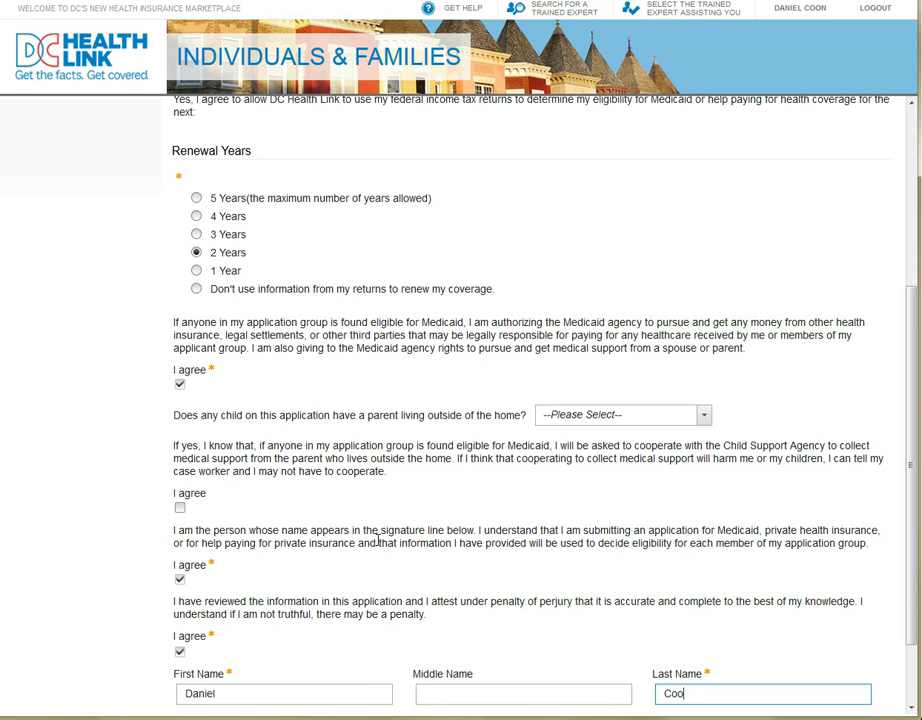
scroll(620, 567, "down", 2)
left_click(852, 674)
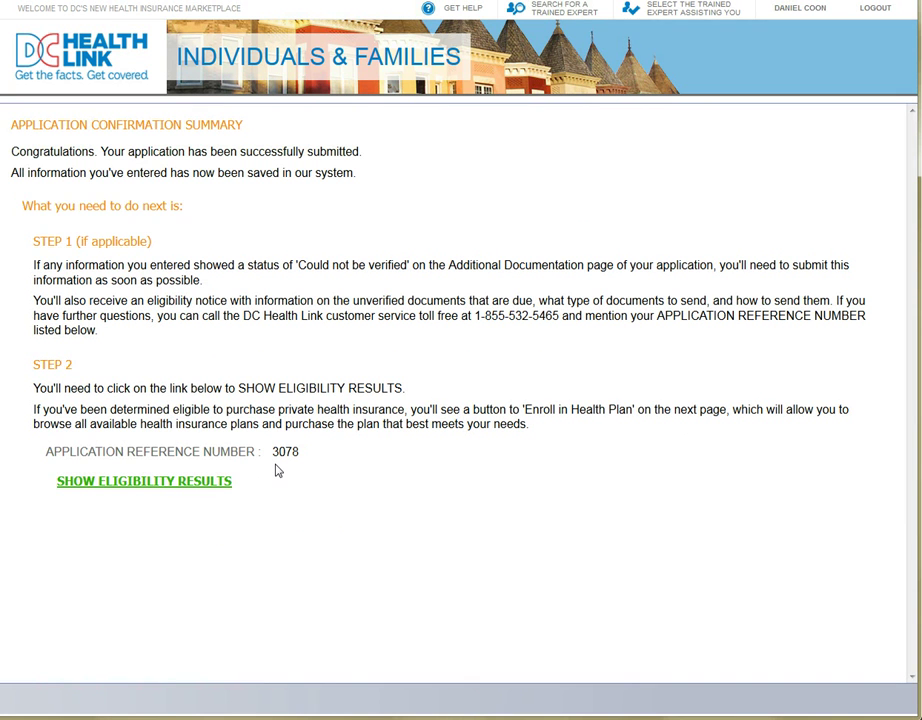
- Show the eligibility results with the $44 advance premium tax credit
left_click(226, 487)
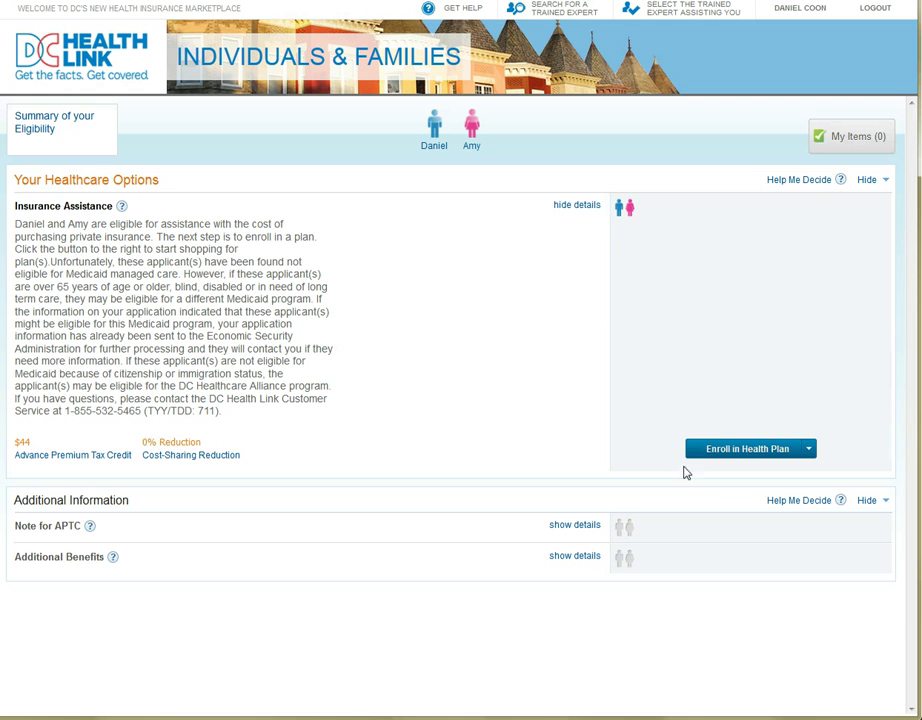
- Start enrolling the household in a health plan
left_click(784, 456)
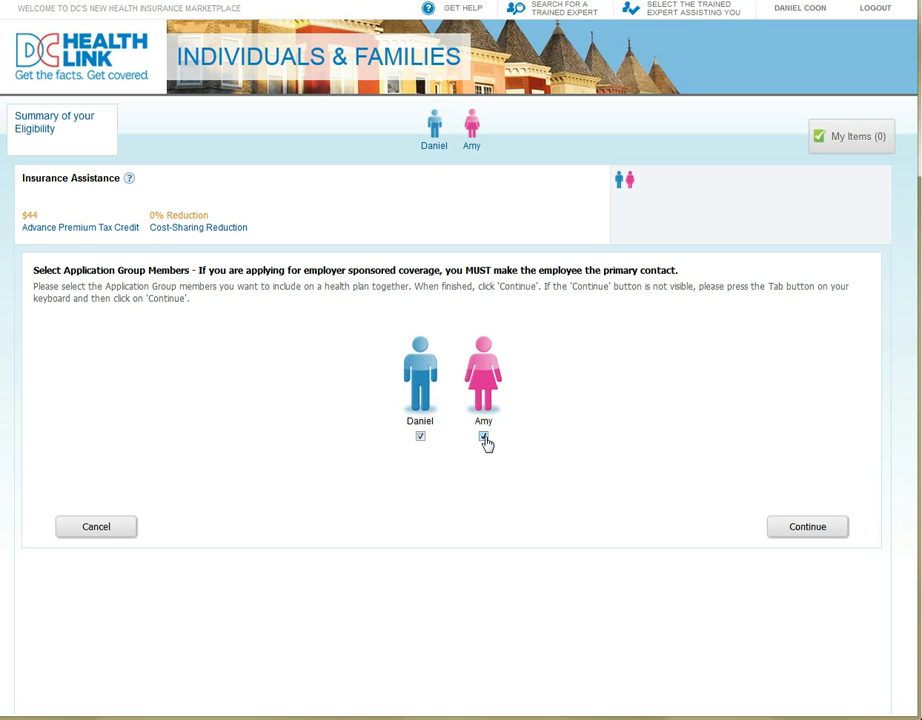
- Keep both members on the plan, set the first member as primary contact, and continue
left_click(484, 438)
left_click(483, 436)
left_click(823, 539)
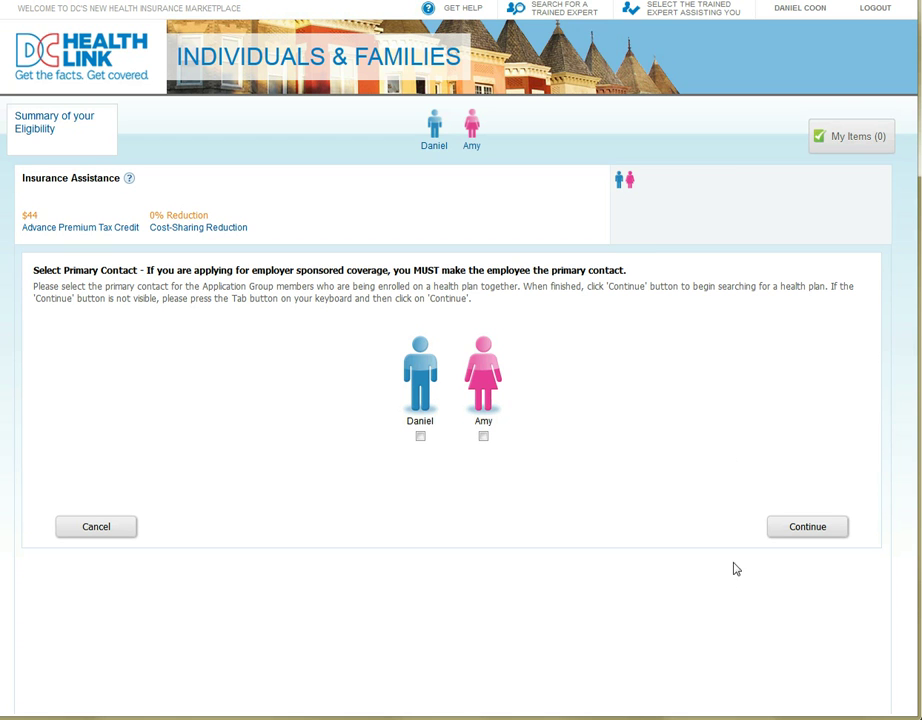
left_click(420, 438)
left_click(842, 536)
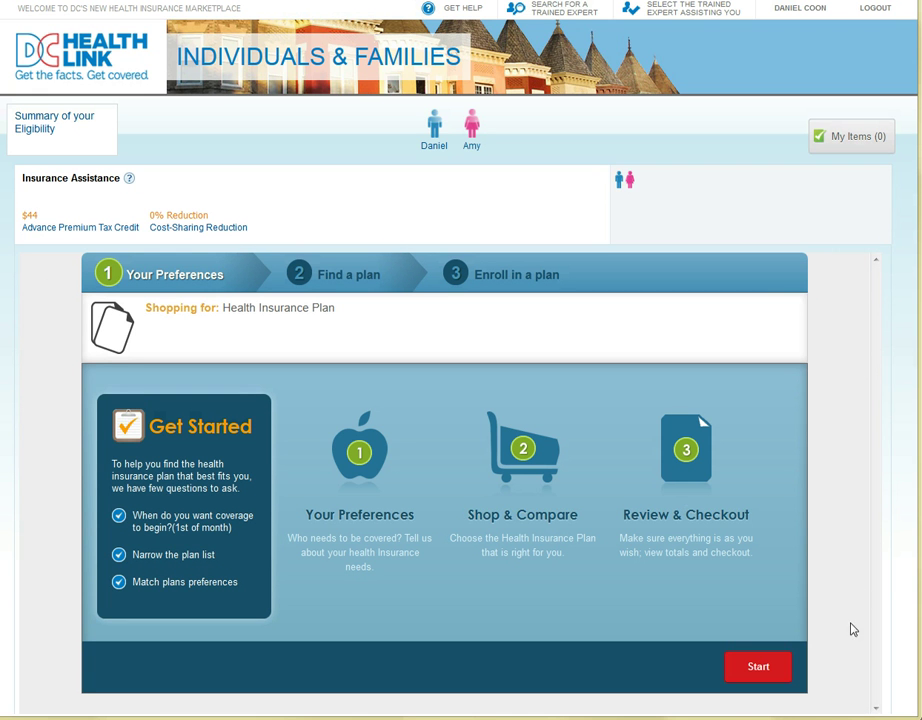
- Start the plan questions and exclude Platinum and Bronze metal levels
left_click(777, 681)
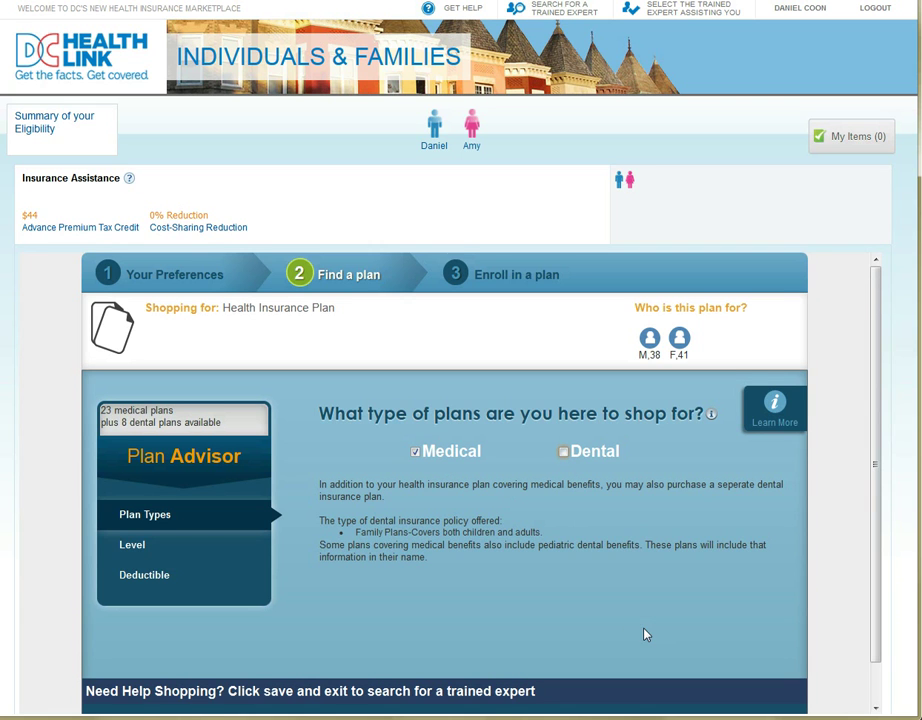
scroll(645, 637, "down", 1)
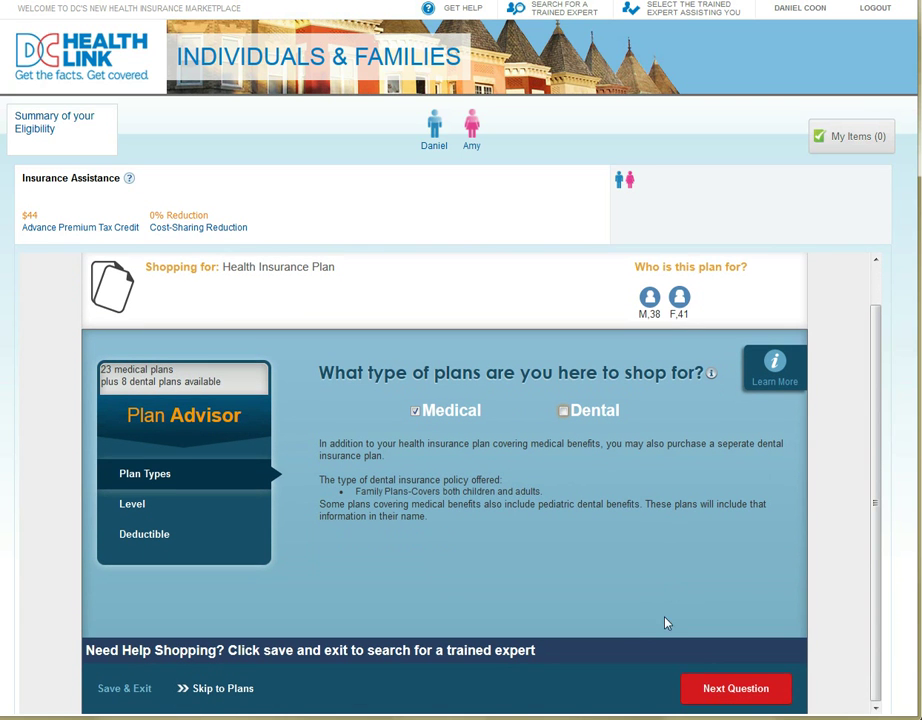
left_click(708, 689)
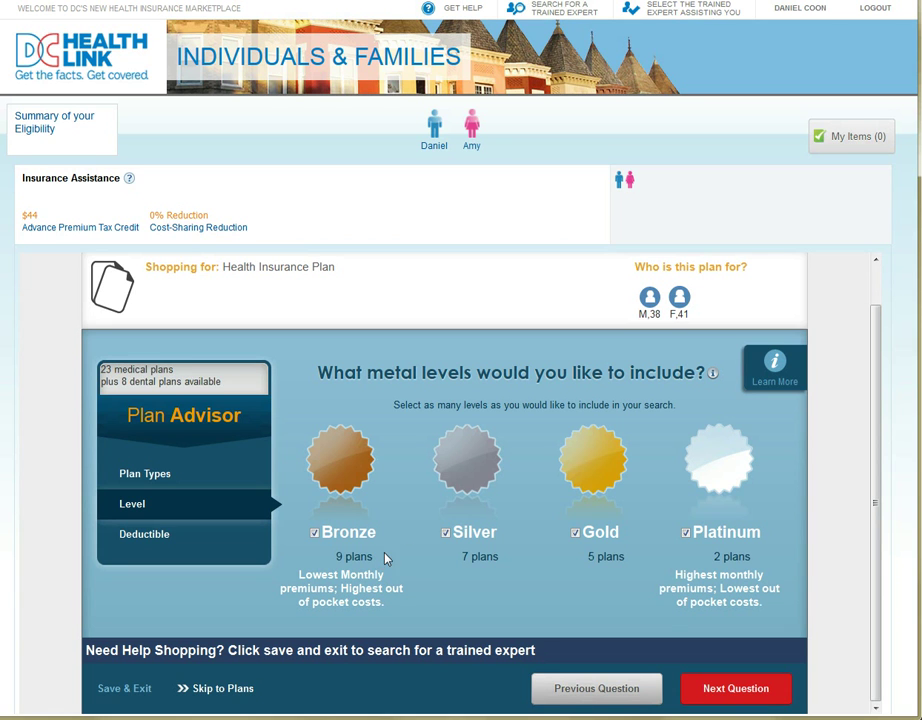
left_click(685, 533)
left_click(315, 534)
- Keep all deductible amounts and view the 12 matching Silver and Gold plans
left_click(654, 686)
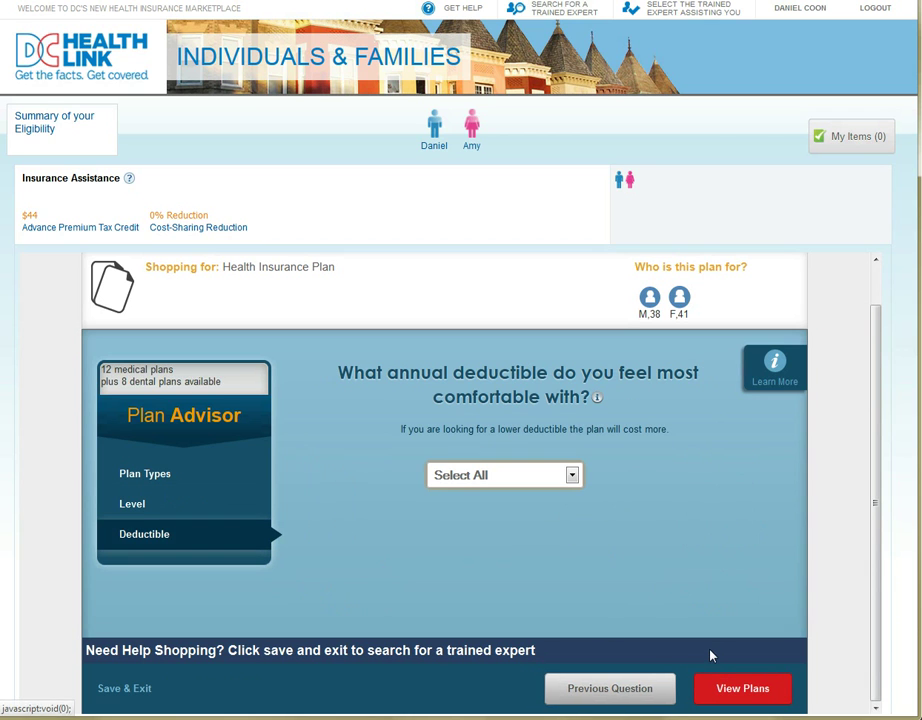
left_click(572, 477)
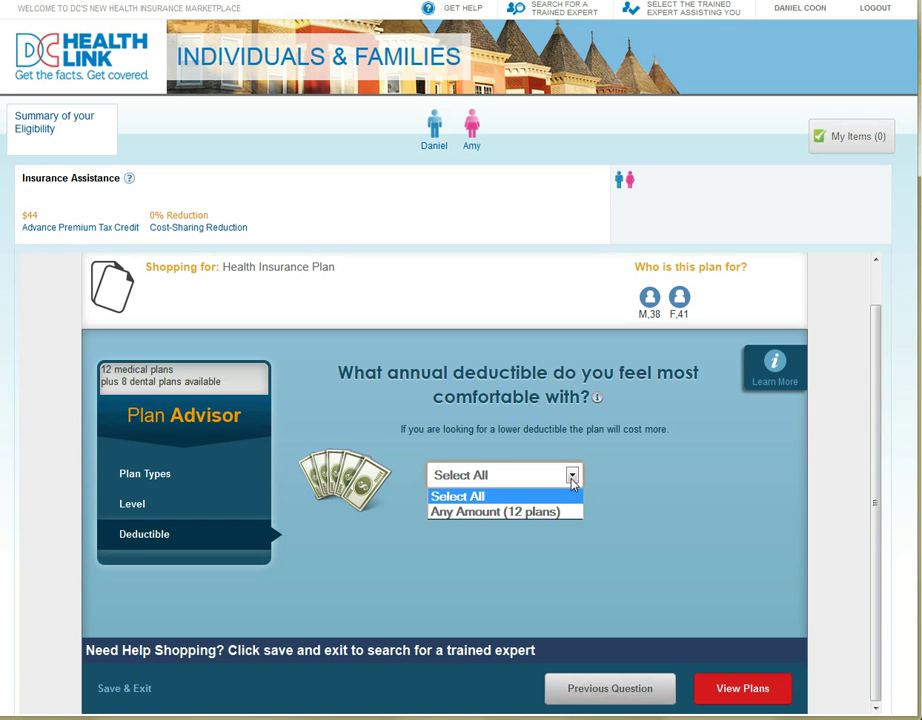
left_click(636, 478)
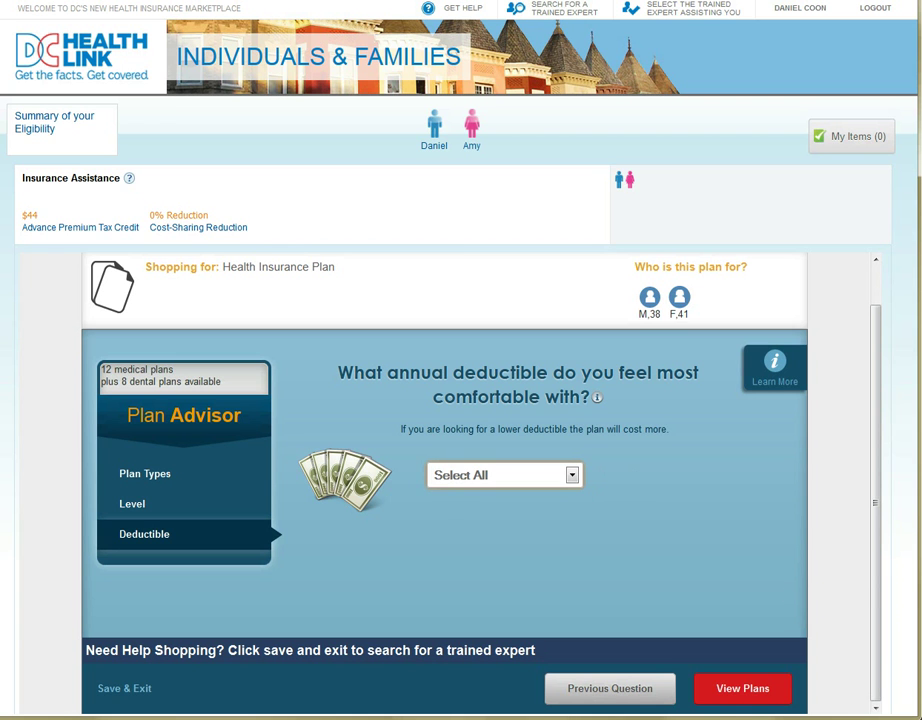
left_click(748, 700)
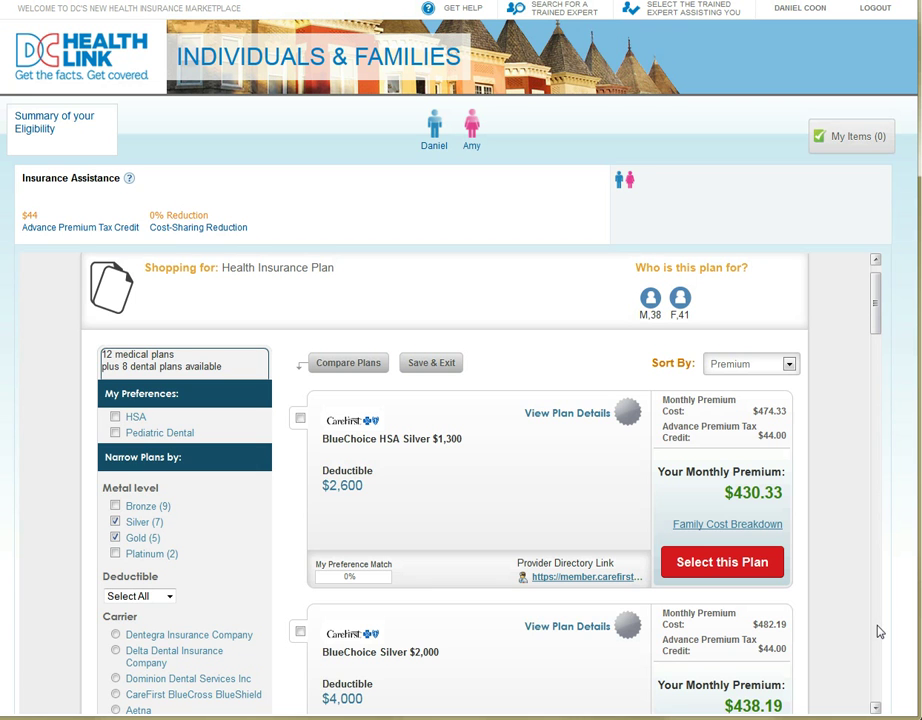
scroll(879, 632, "down", 2)
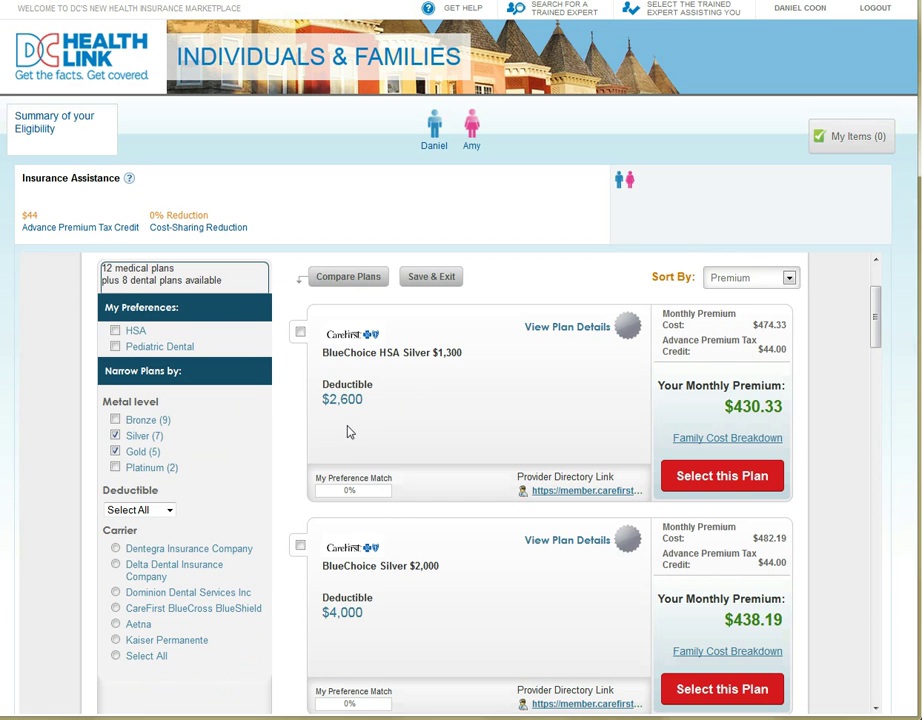
- Open the BlueChoice HSA Silver $1,300 plan details and its SBC PDF in Adobe Acrobat
left_click(561, 335)
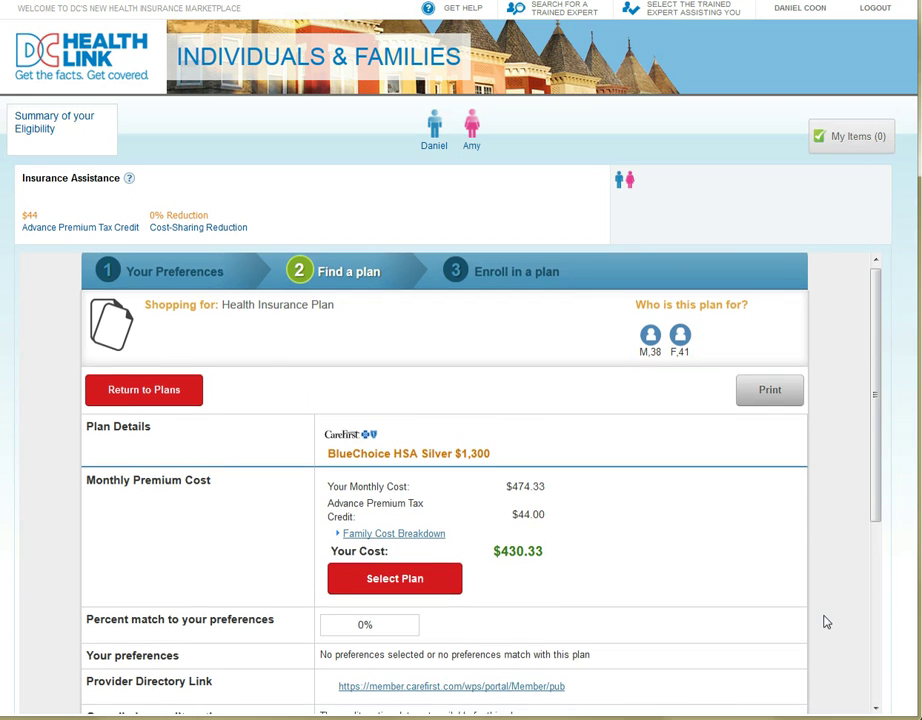
scroll(825, 617, "down", 3)
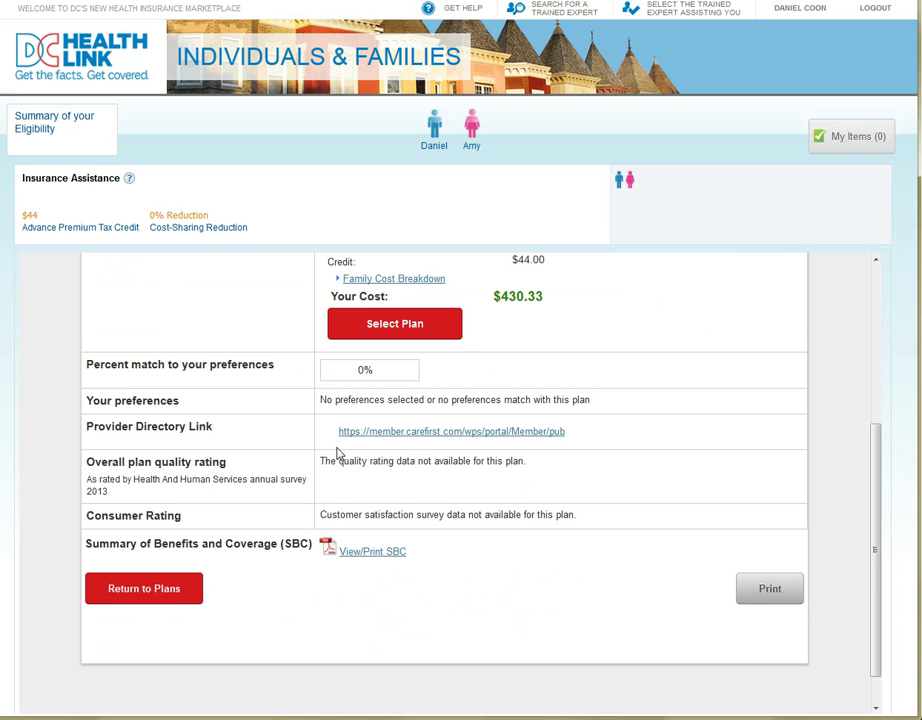
left_click(393, 556)
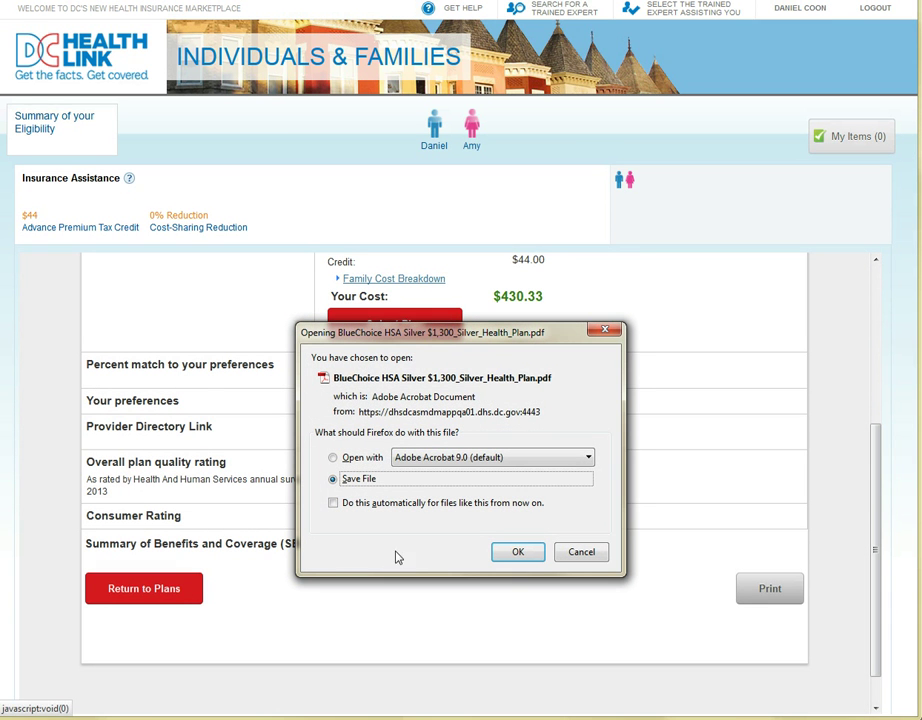
left_click(336, 458)
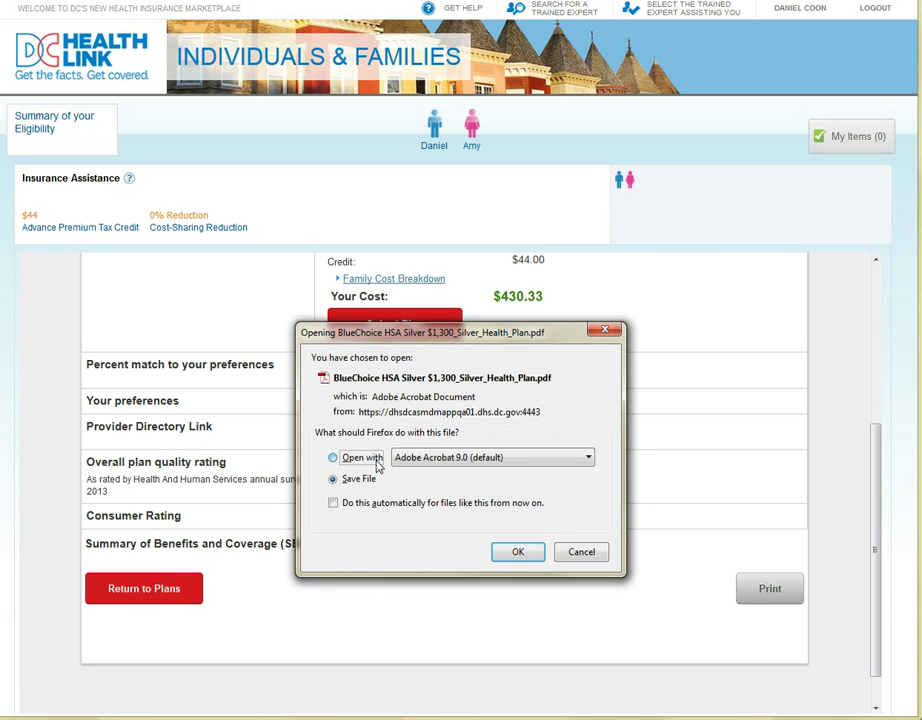
left_click(502, 553)
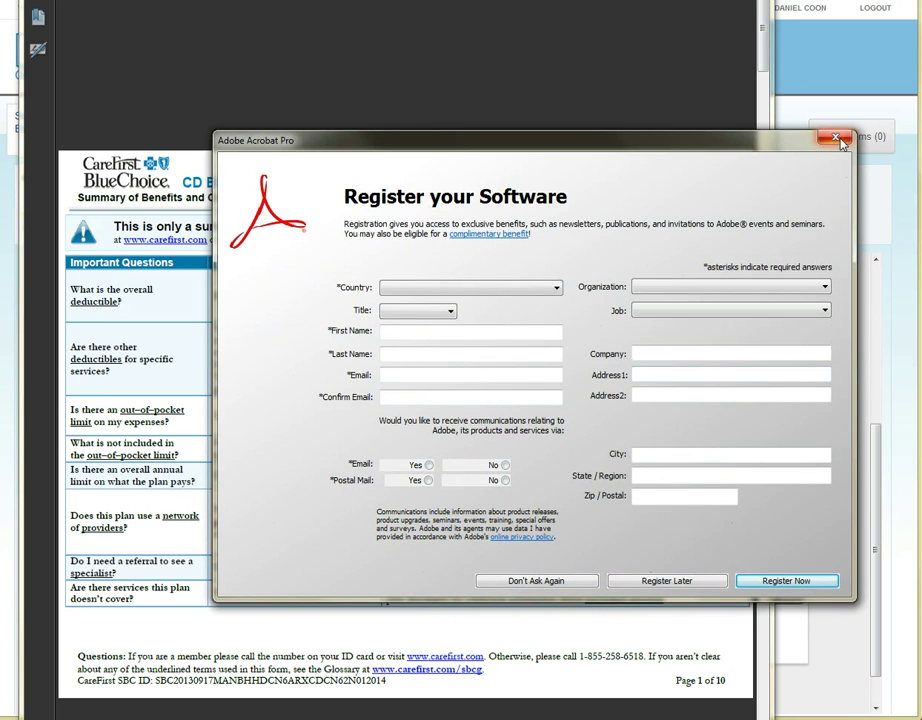
- Dismiss the Acrobat registration prompt, skim the benefits summary PDF, then close it
left_click(836, 139)
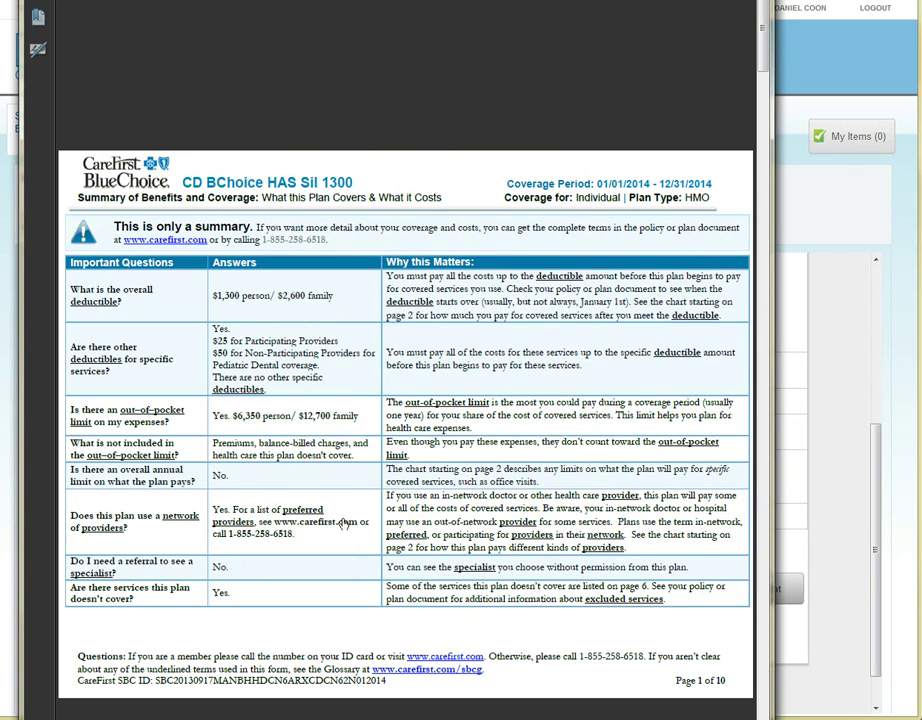
scroll(343, 517, "down", 5)
scroll(343, 517, "down", 5)
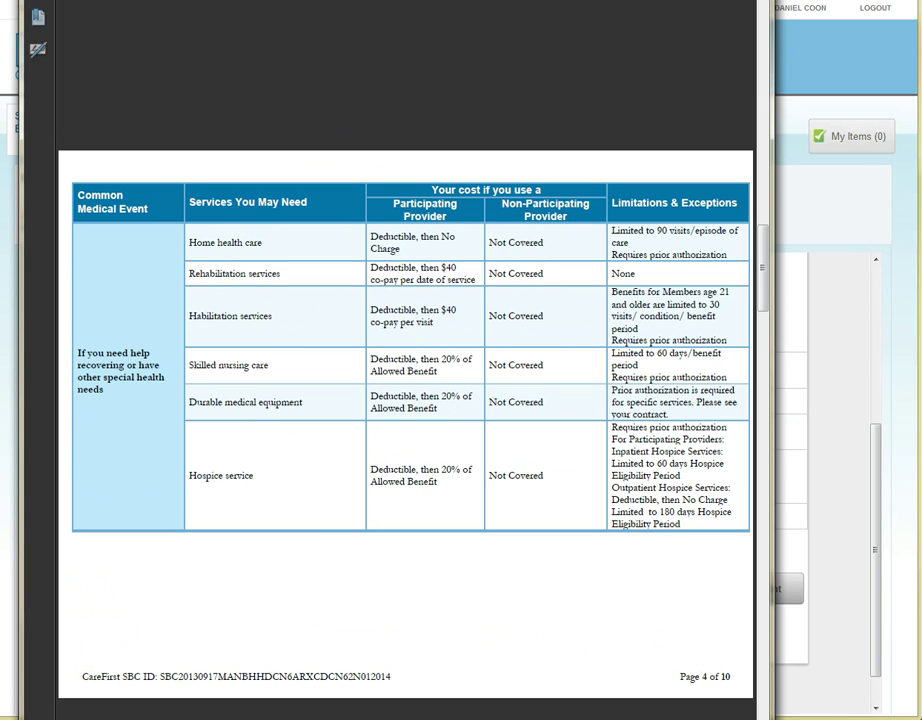
key("ctrl+w")
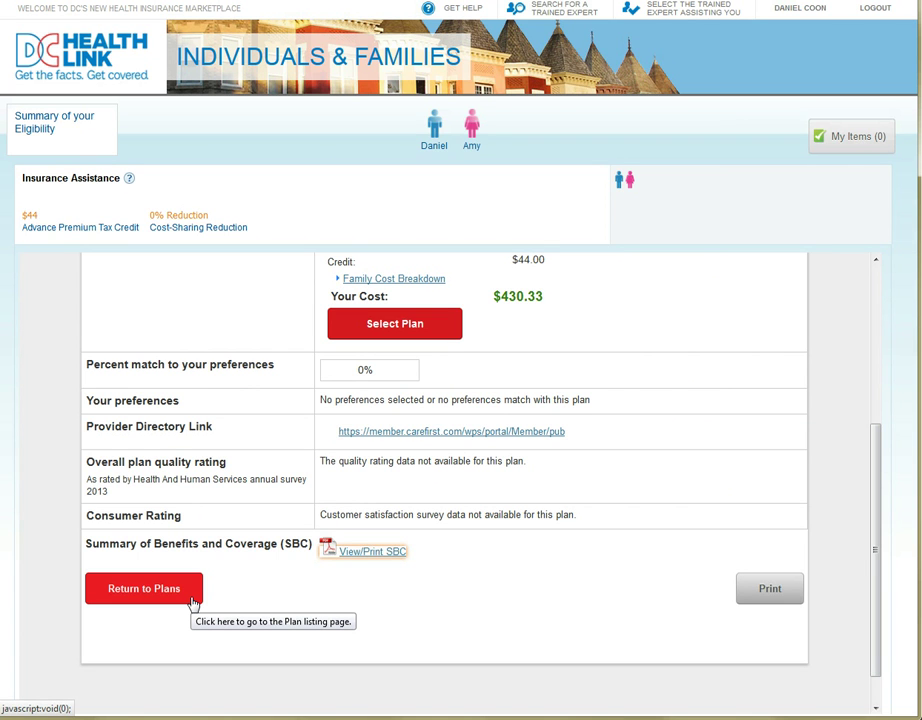
- Back in the plan list, view the family cost breakdown and select BlueChoice HSA Silver $1,300
left_click(194, 600)
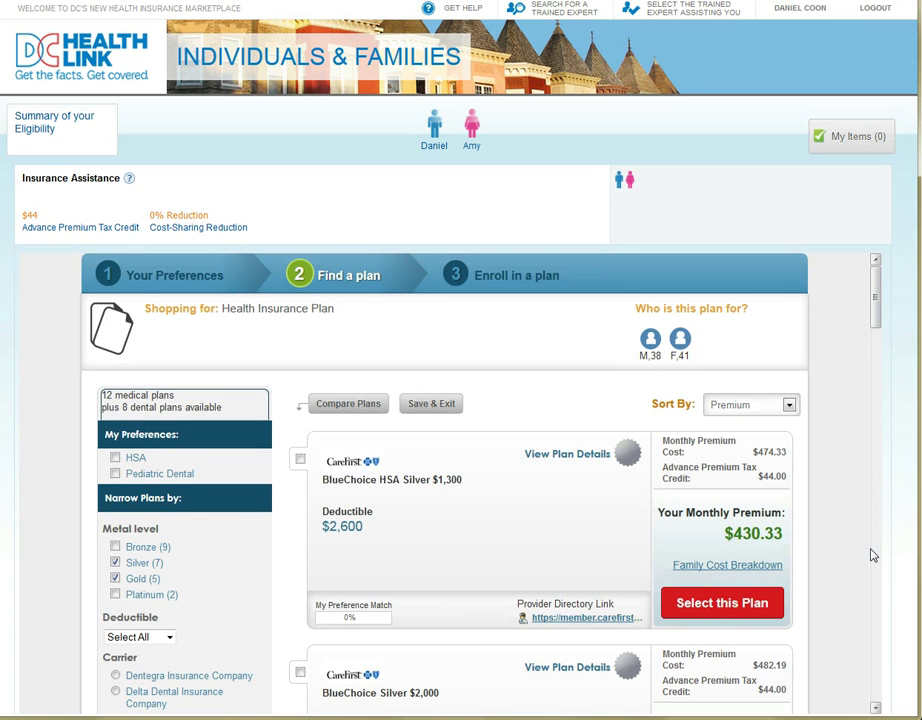
scroll(872, 555, "down", 1)
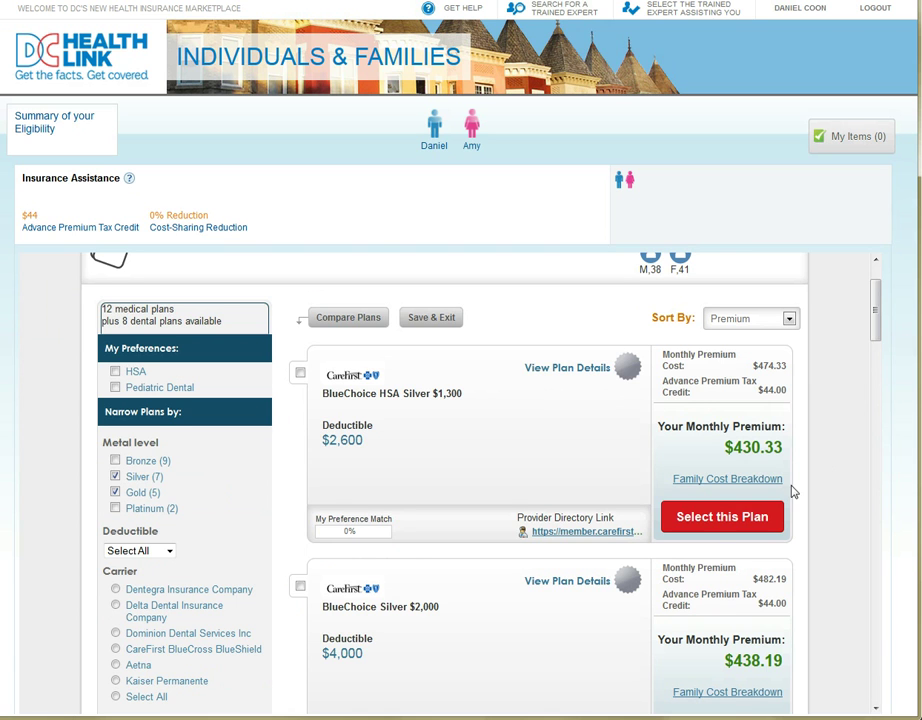
left_click(776, 484)
left_click(741, 528)
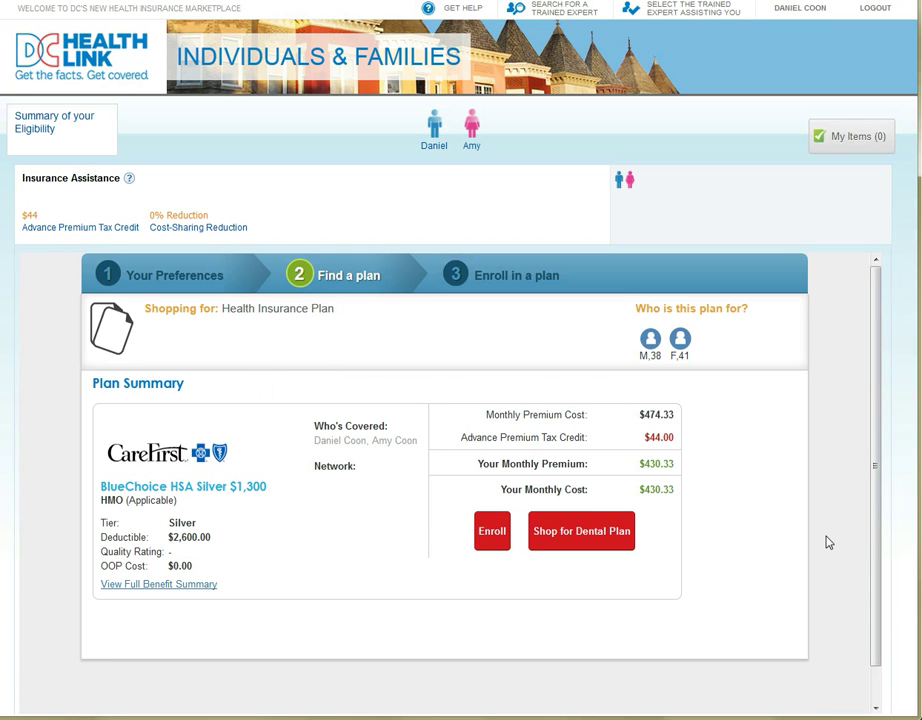
- From the Plan Summary, shop for a dental plan
scroll(828, 542, "down", 1)
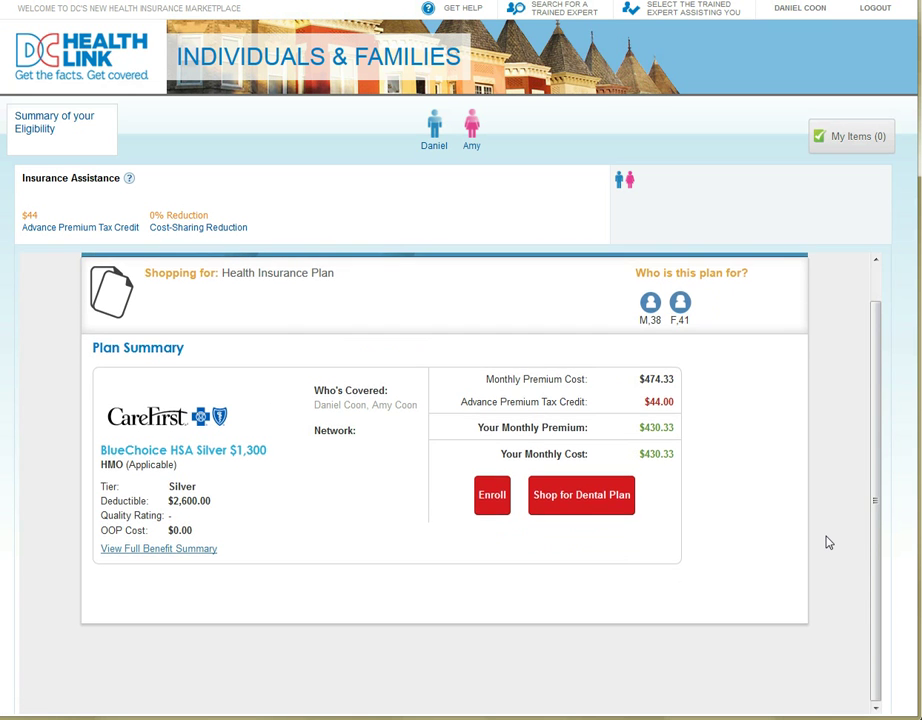
left_click(631, 519)
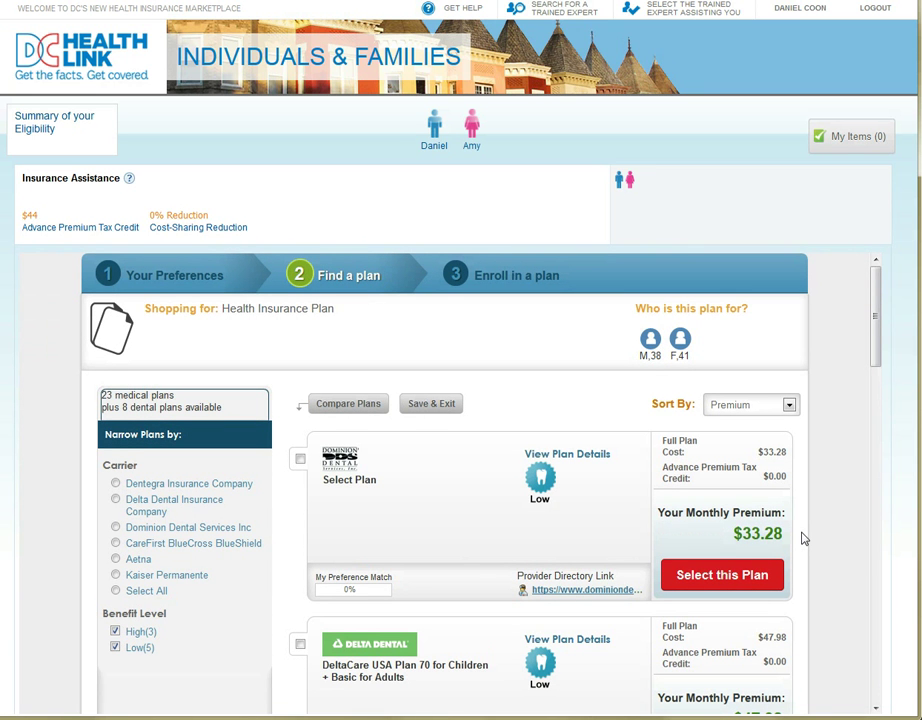
scroll(803, 539, "down", 2)
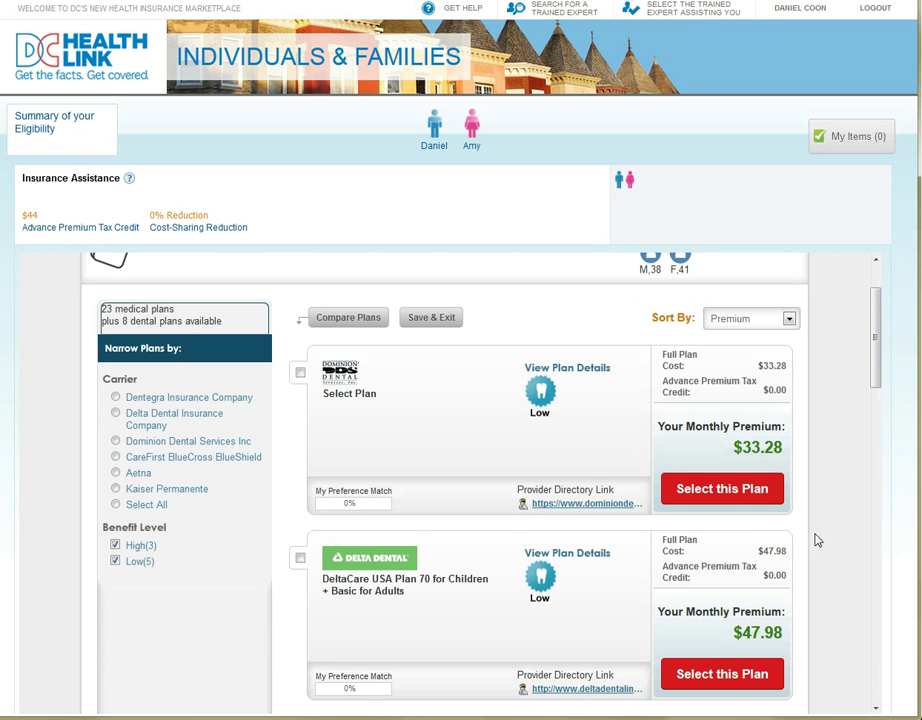
scroll(815, 540, "down", 4)
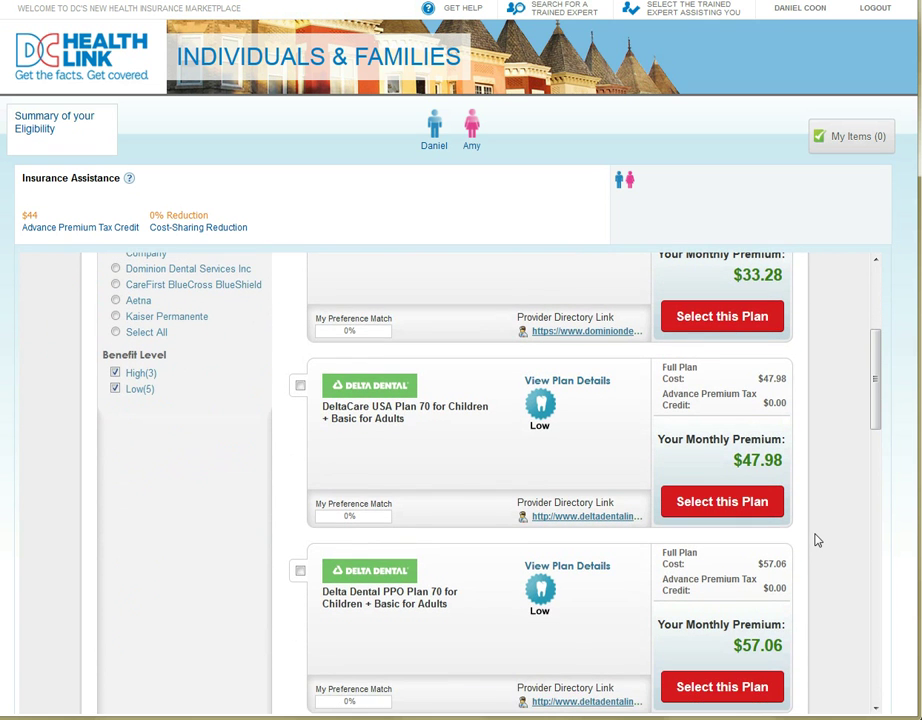
scroll(815, 540, "up", 4)
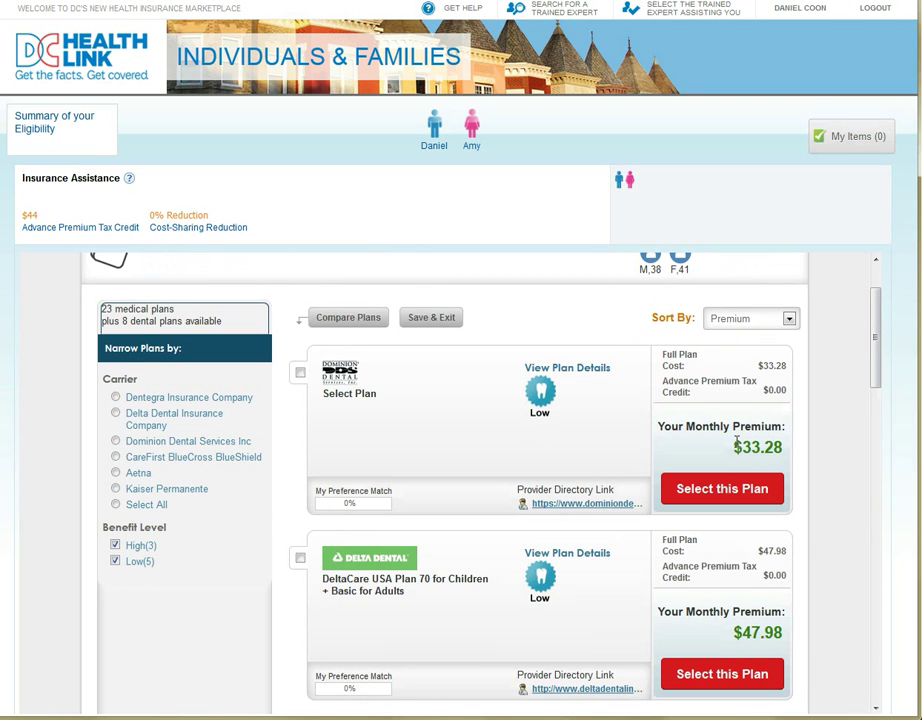
scroll(838, 590, "down", 5)
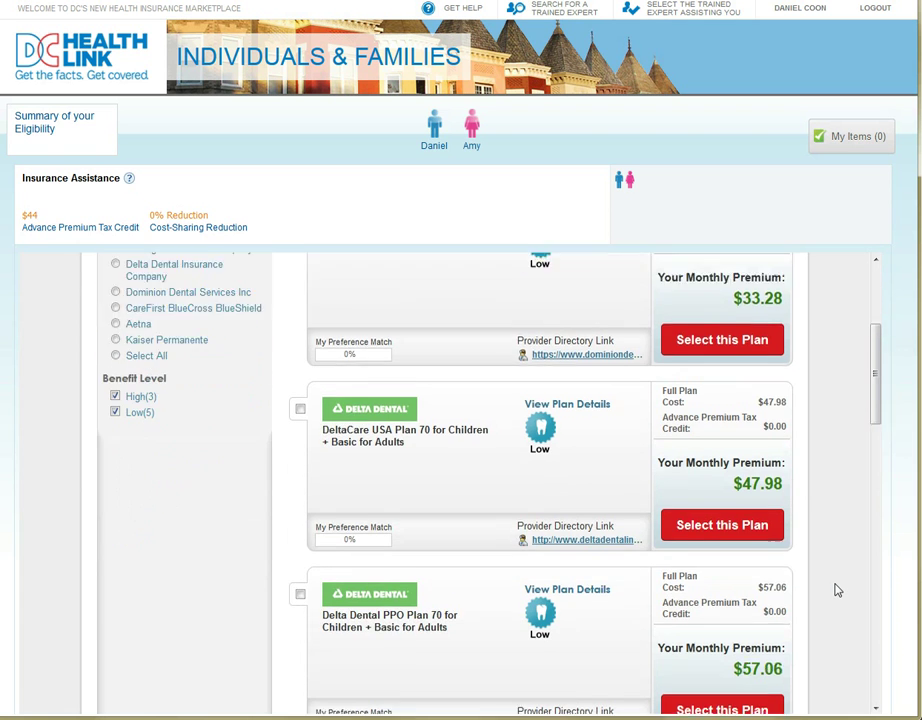
scroll(838, 590, "down", 3)
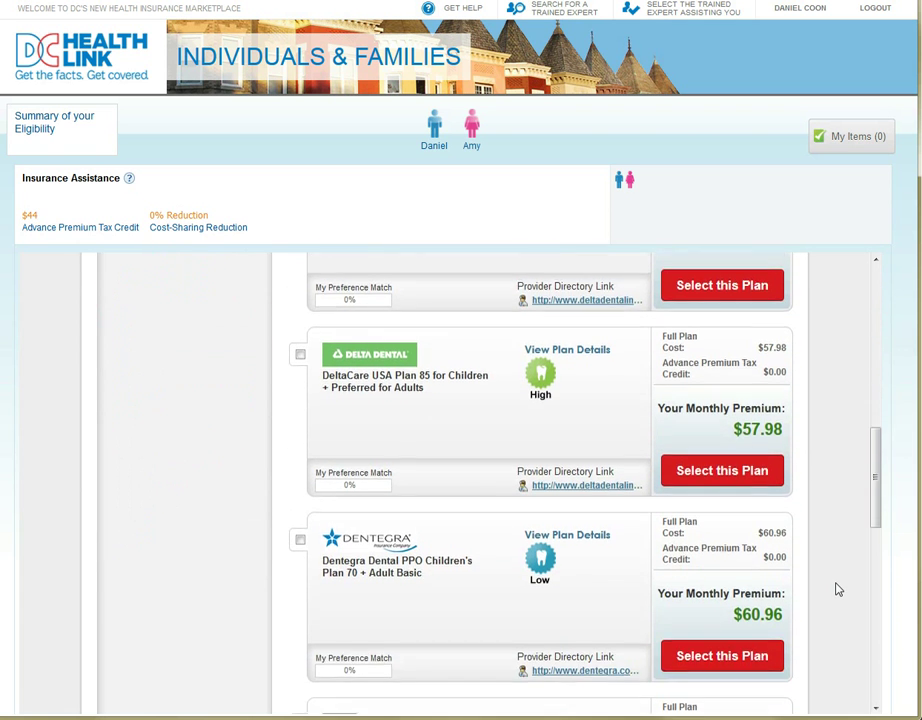
scroll(838, 590, "up", 10)
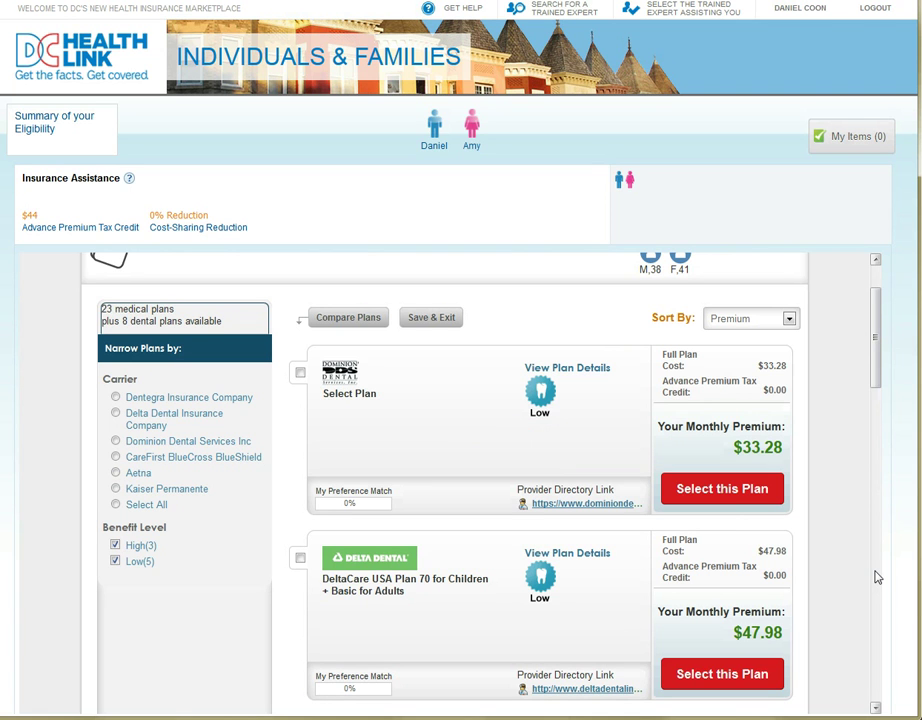
- Select the Dominion Dental Select Plan, review the two-plan summary, and enroll
left_click(779, 504)
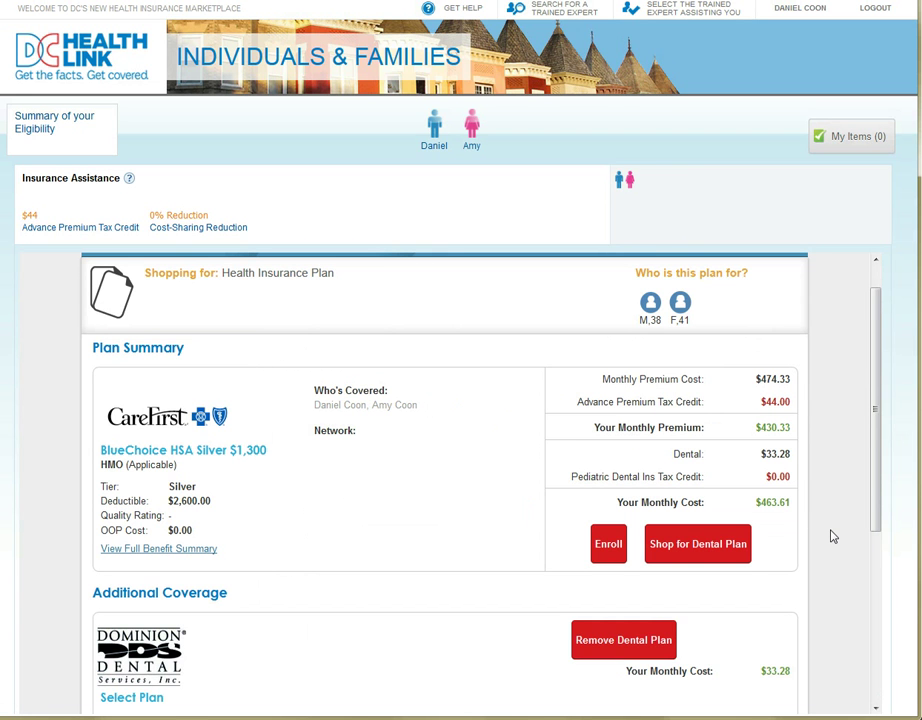
scroll(830, 537, "down", 2)
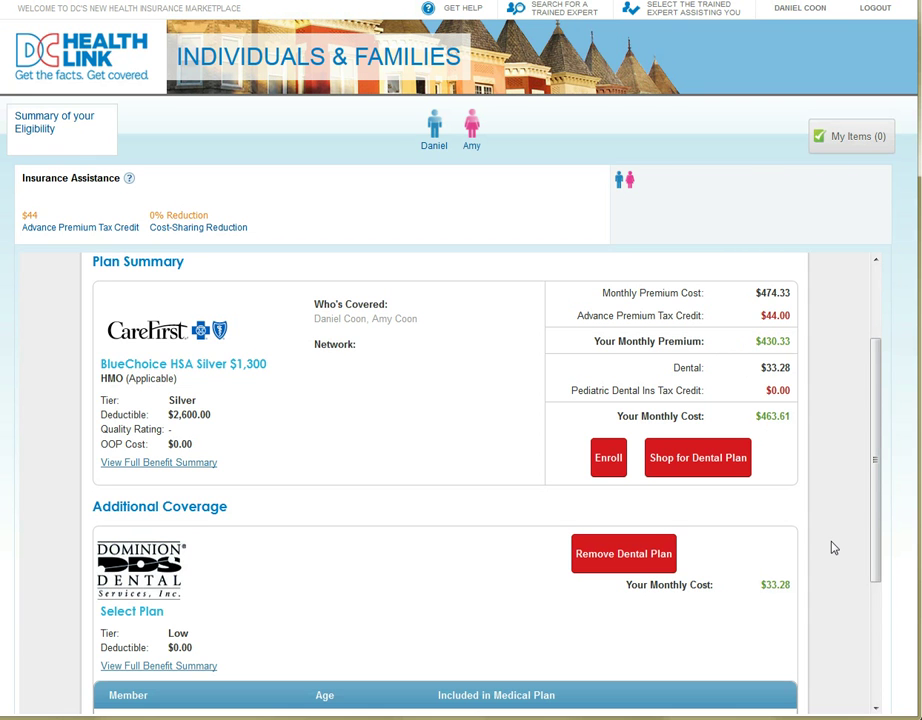
scroll(834, 548, "down", 2)
scroll(834, 548, "down", 2)
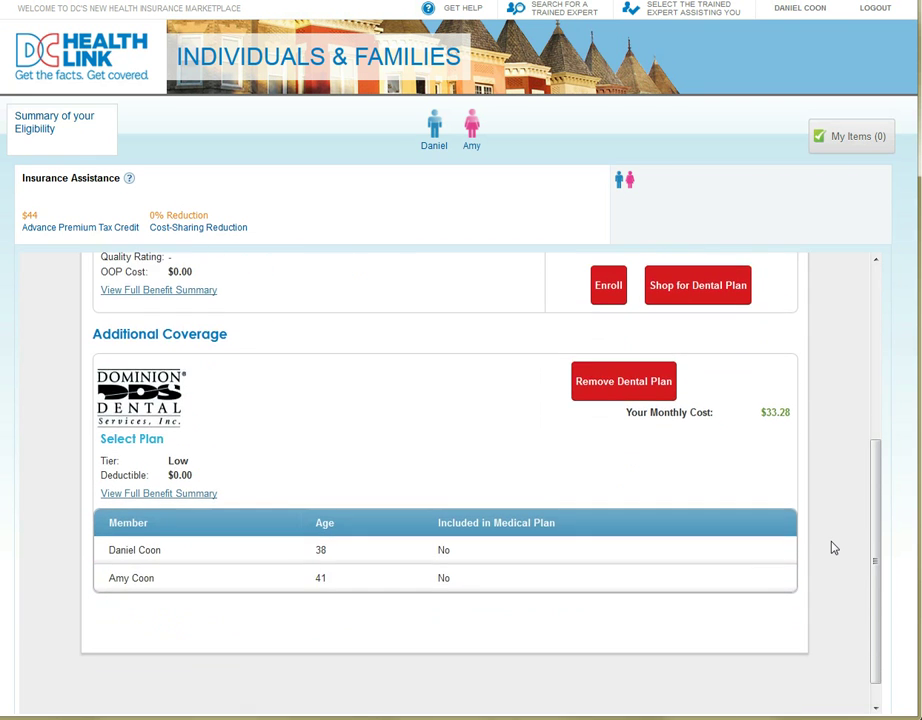
scroll(834, 548, "up", 6)
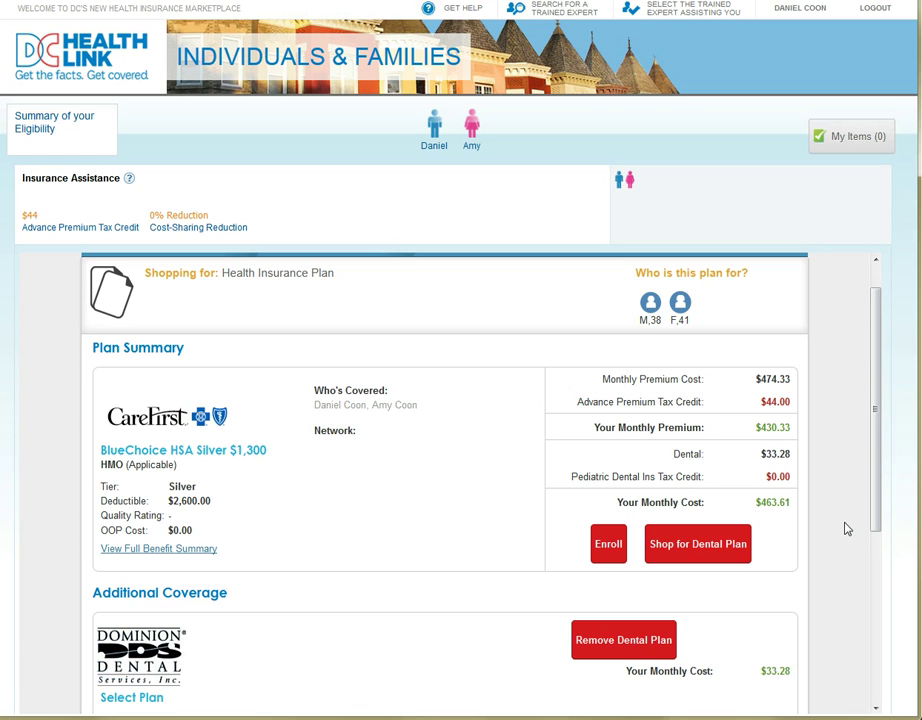
left_click(598, 556)
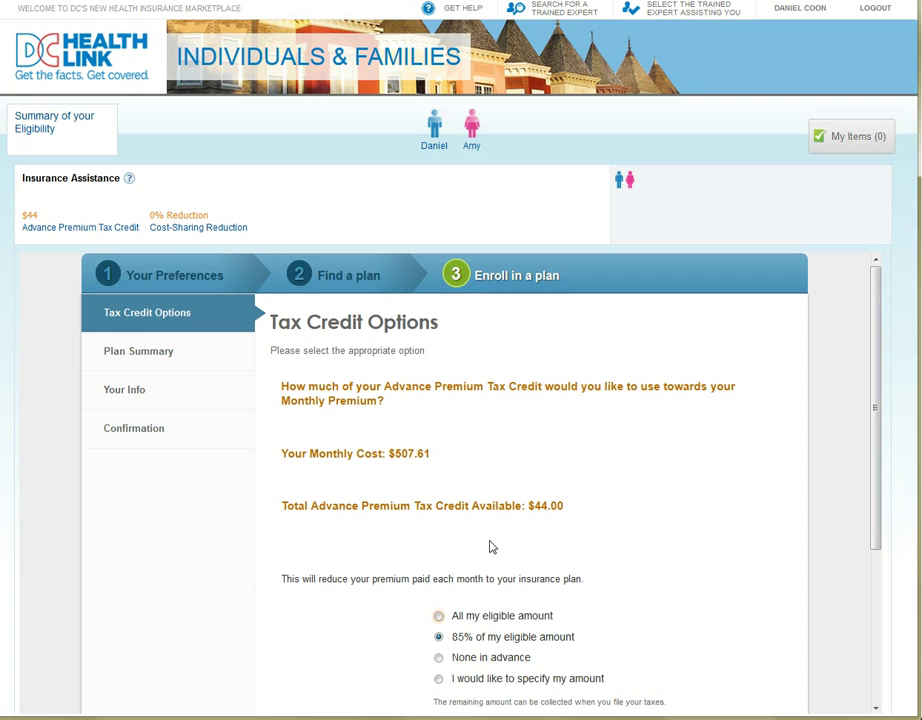
- Apply all of the eligible $44.00 monthly tax credit and continue
scroll(676, 565, "down", 1)
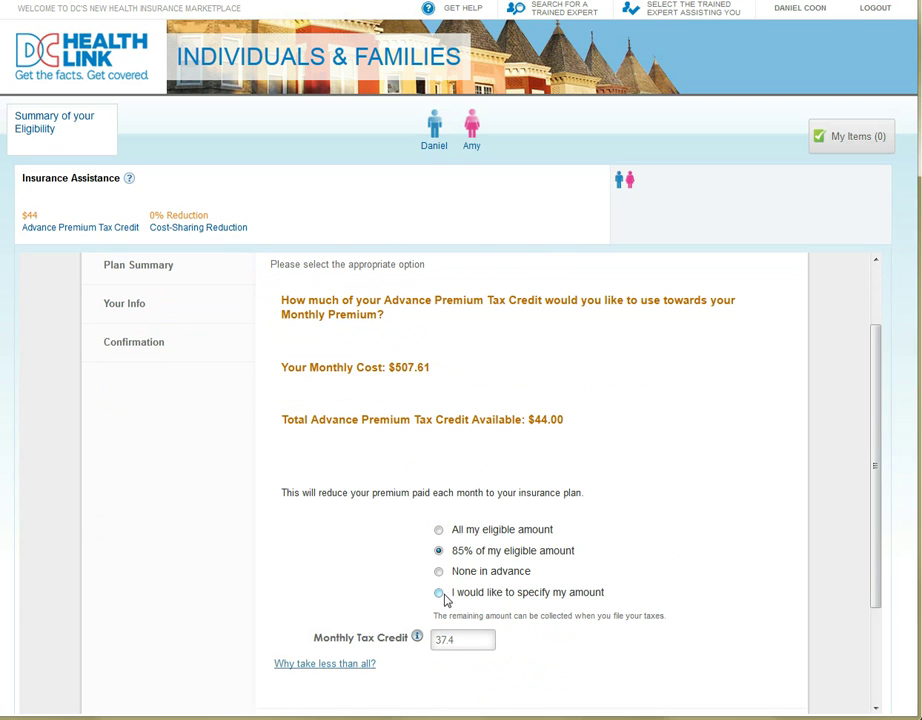
left_click(440, 534)
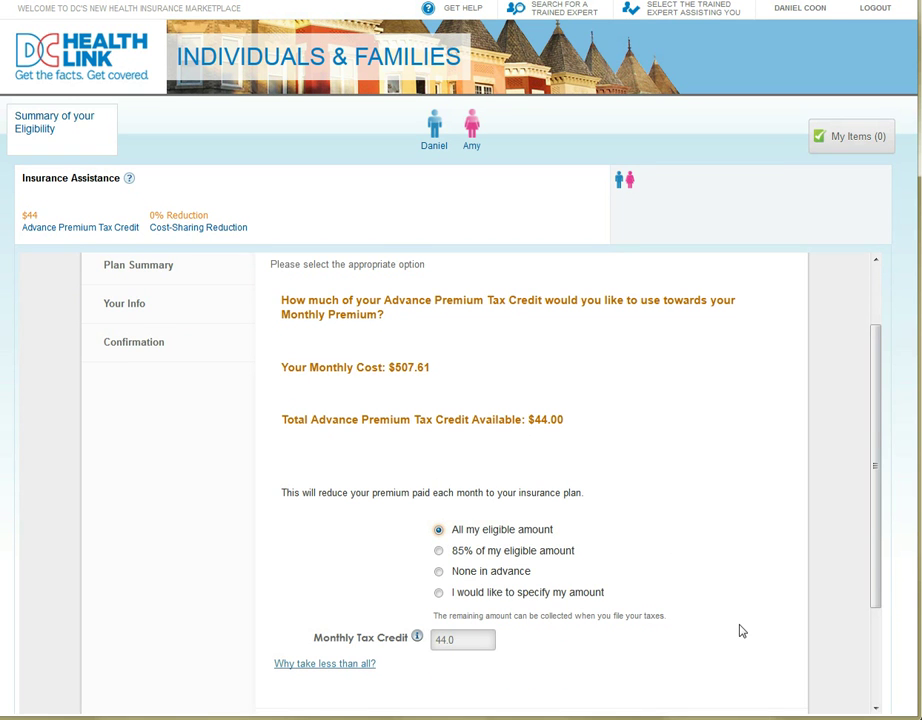
scroll(742, 631, "down", 3)
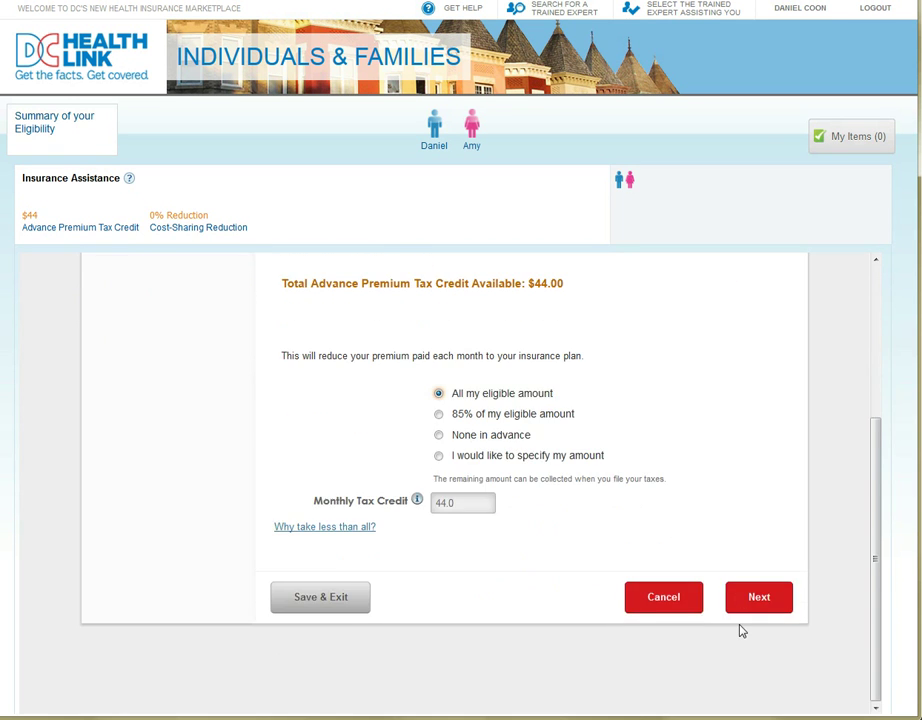
left_click(761, 603)
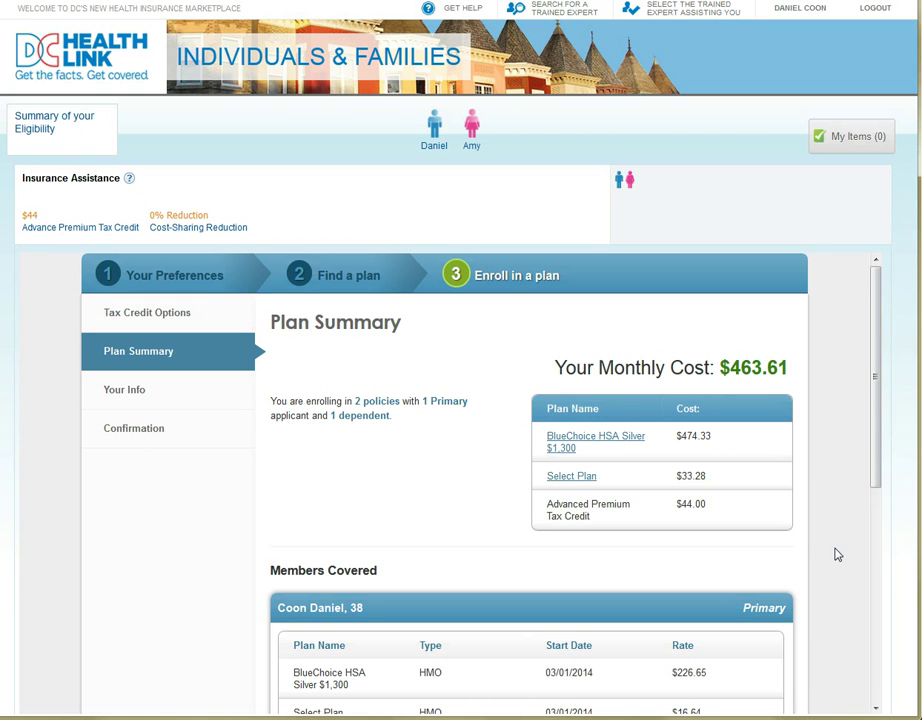
- Review the two policies totaling $463.61 monthly and the covered members, then continue
scroll(838, 554, "down", 2)
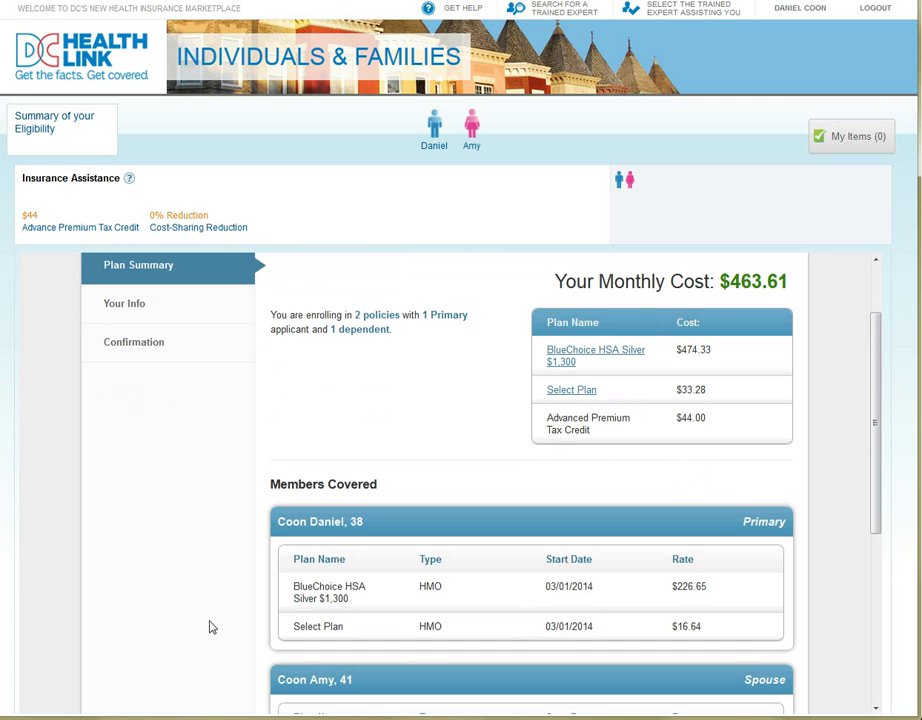
scroll(210, 627, "down", 4)
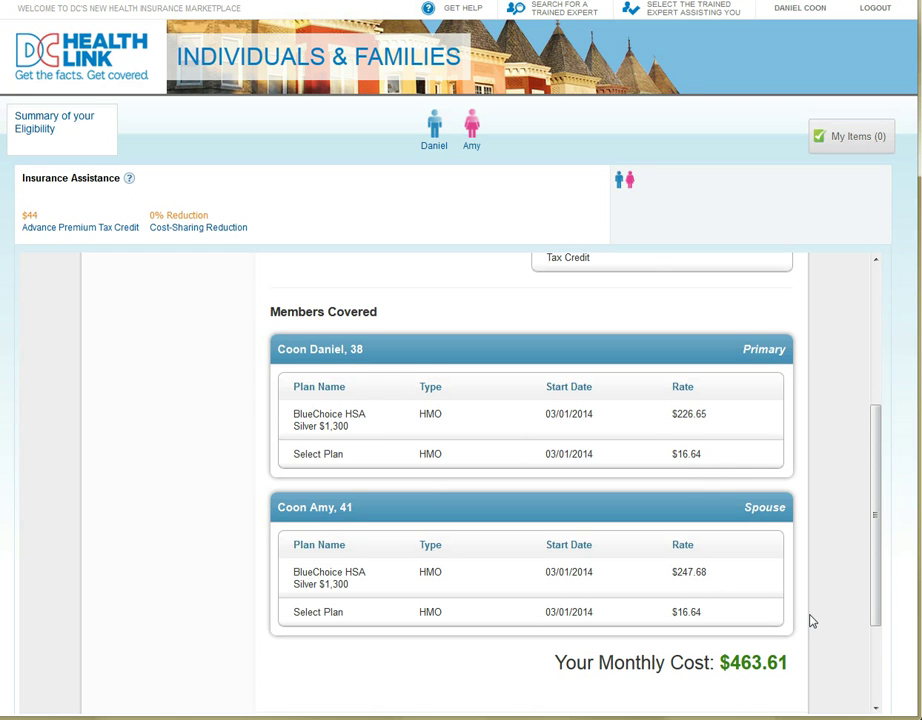
scroll(811, 615, "down", 2)
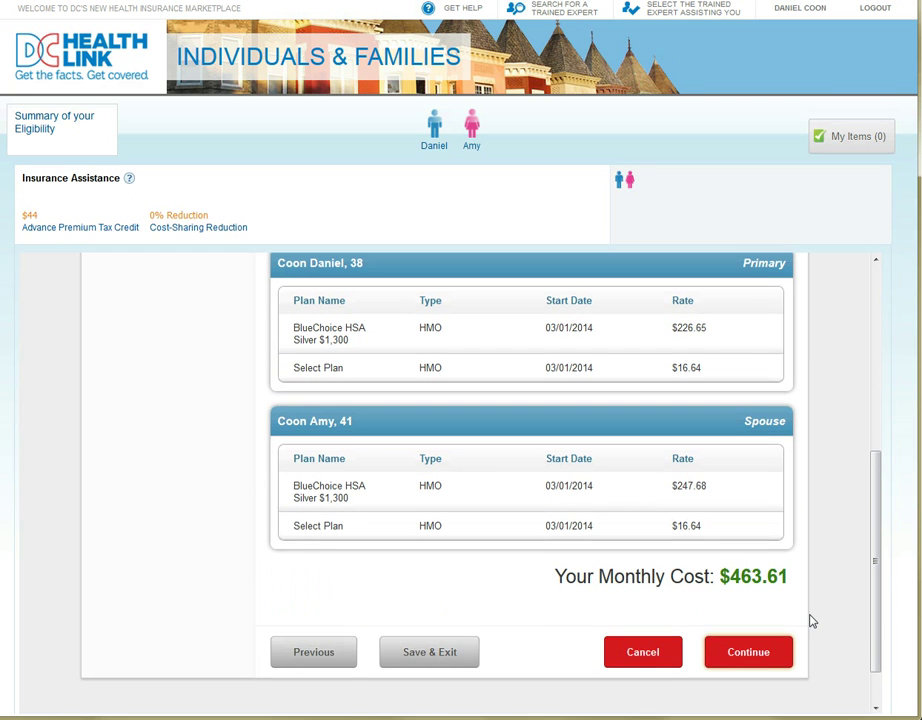
scroll(811, 621, "up", 4)
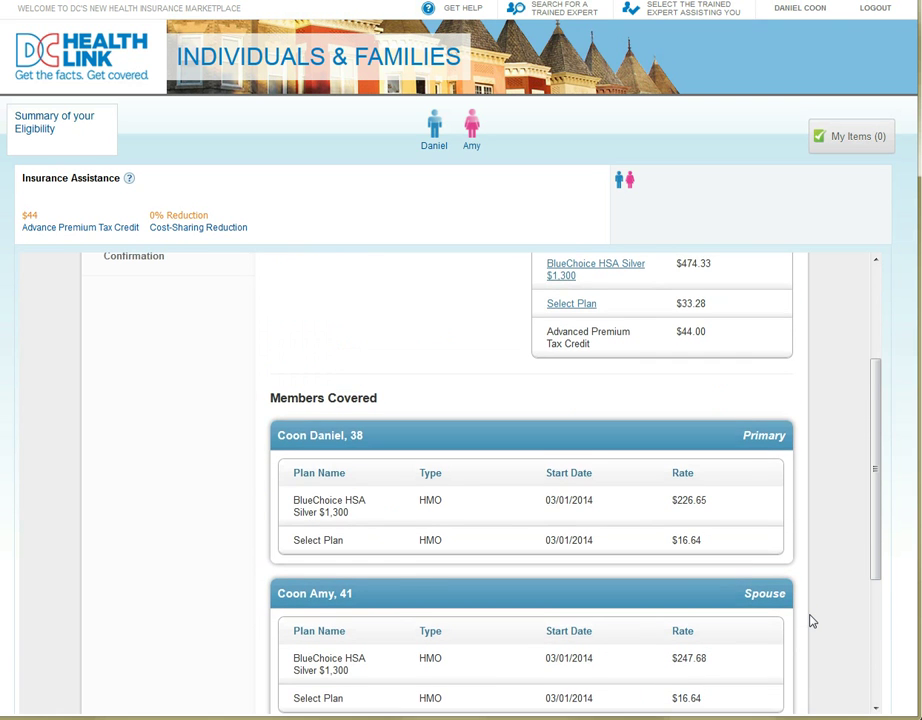
scroll(811, 621, "down", 5)
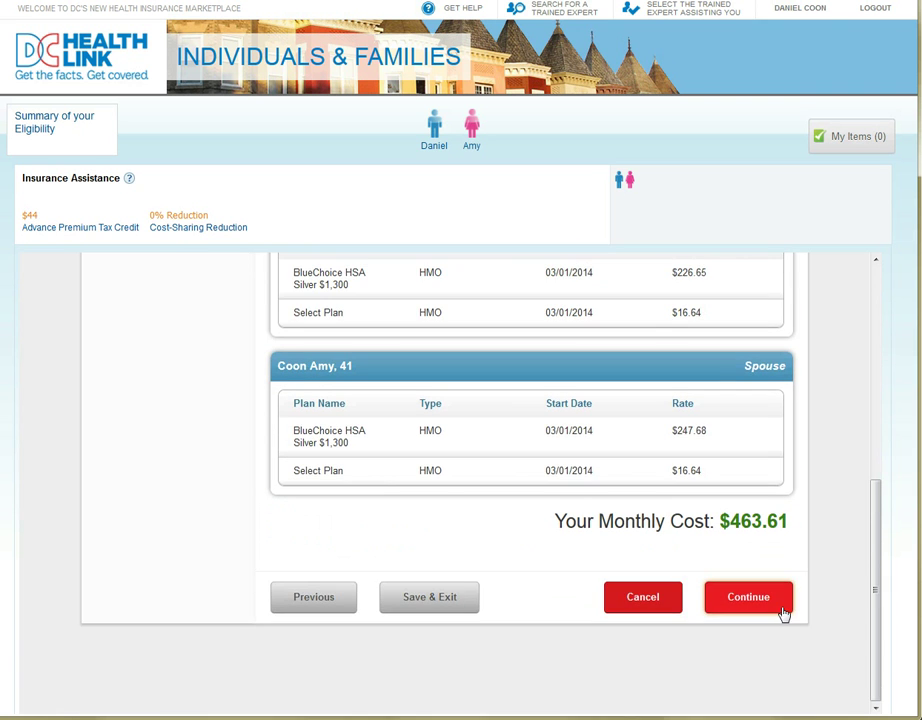
left_click(782, 609)
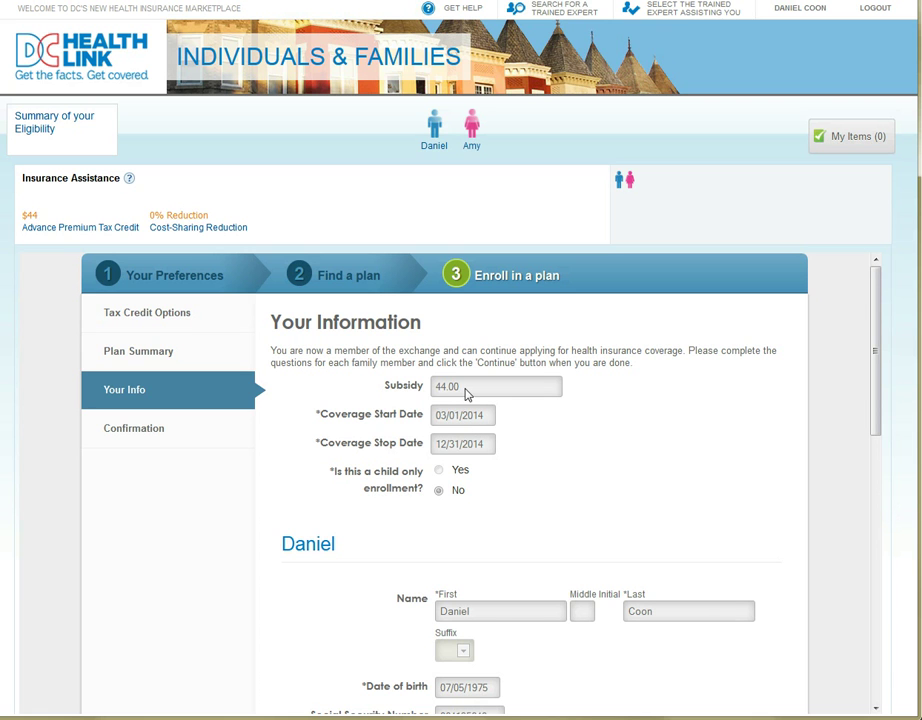
- Review both members' prefilled Your Information details and continue
scroll(855, 519, "down", 3)
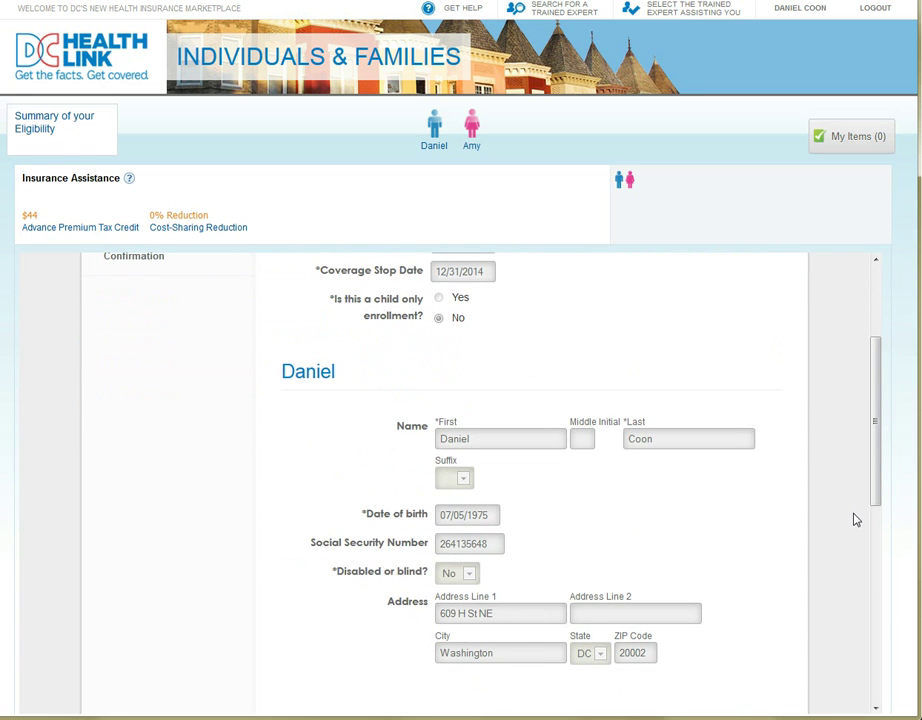
scroll(855, 519, "down", 7)
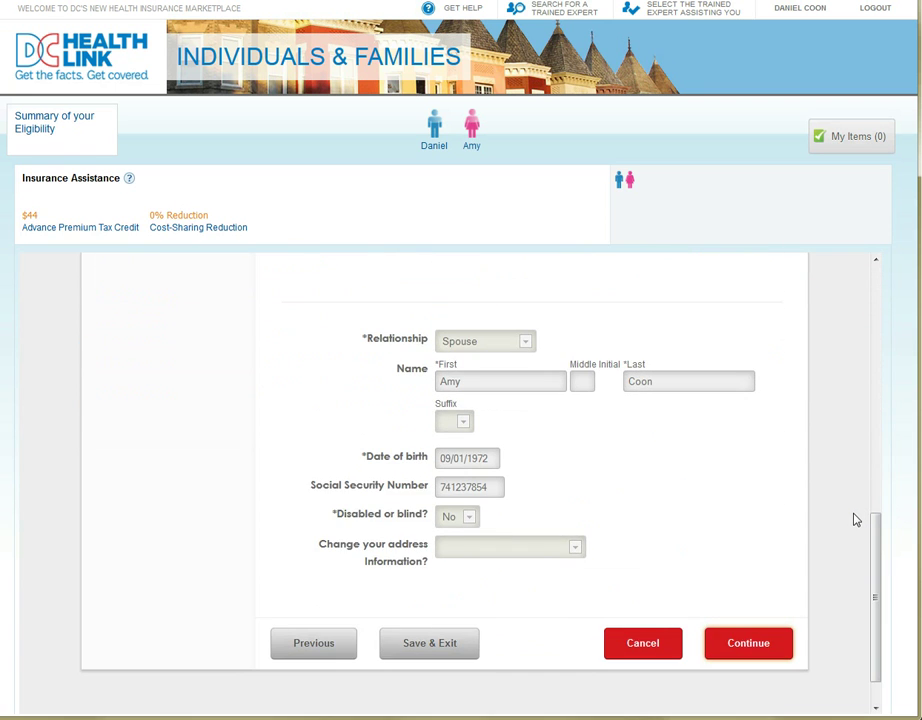
scroll(855, 519, "down", 1)
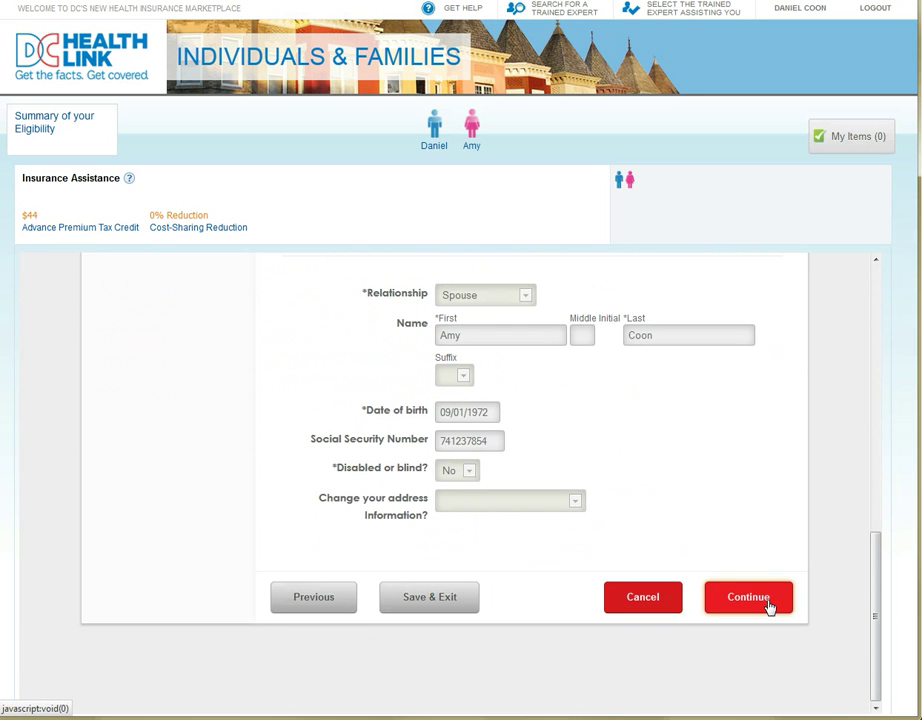
left_click(748, 597)
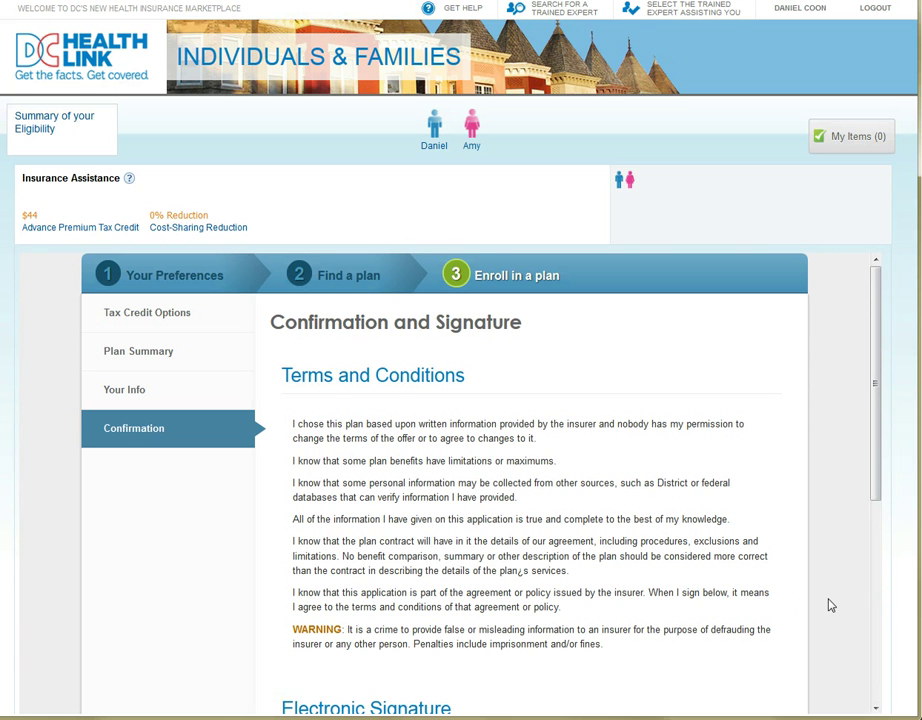
- Enter the applicant's first and last name as the electronic signature and submit the enrollment
scroll(829, 605, "down", 5)
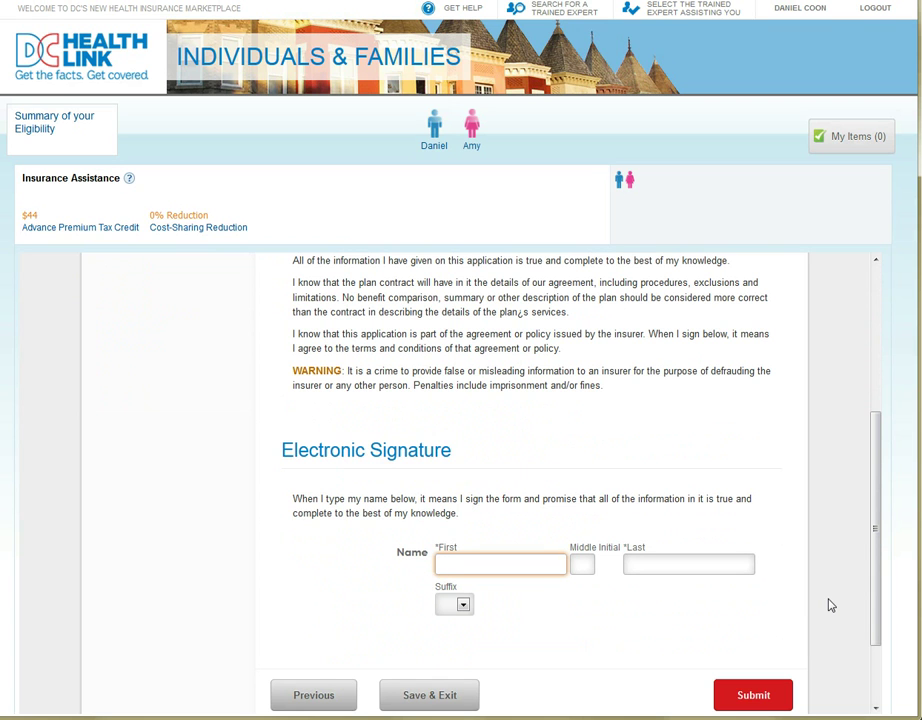
key("Tab")
key("Tab")
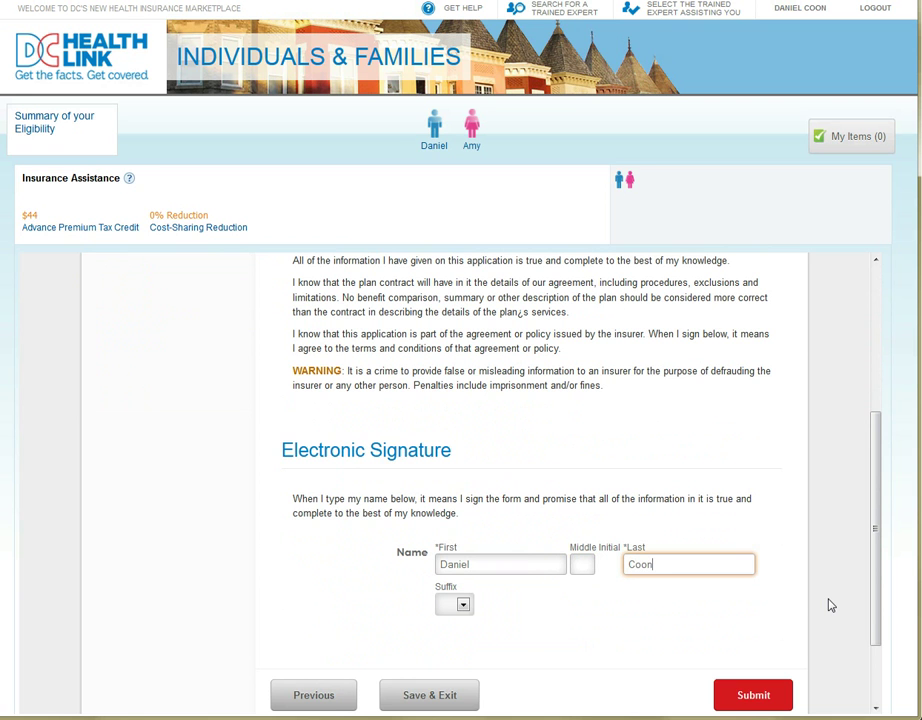
left_click(746, 695)
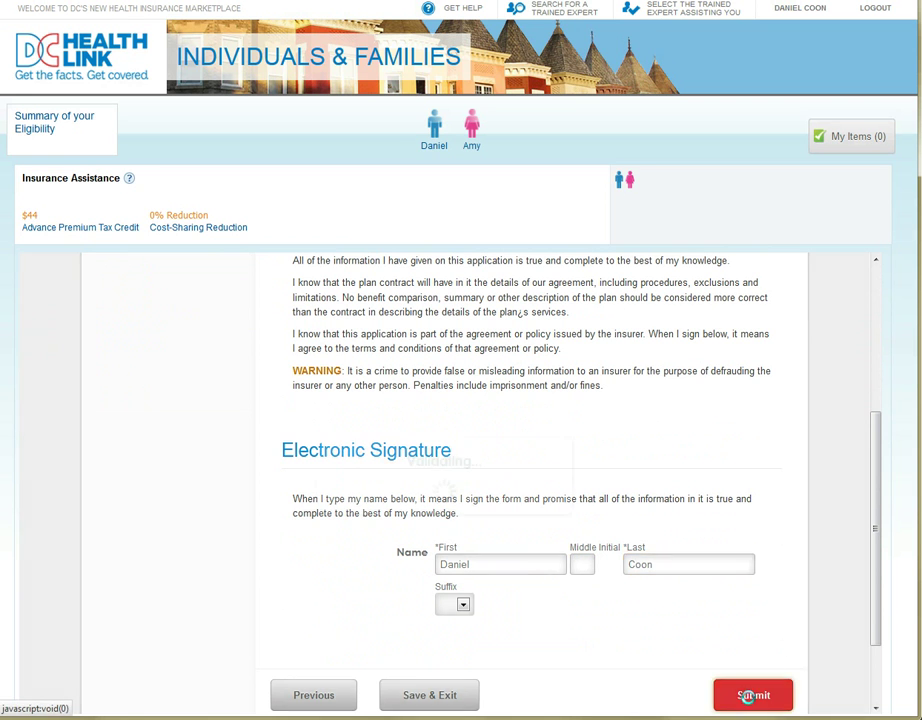